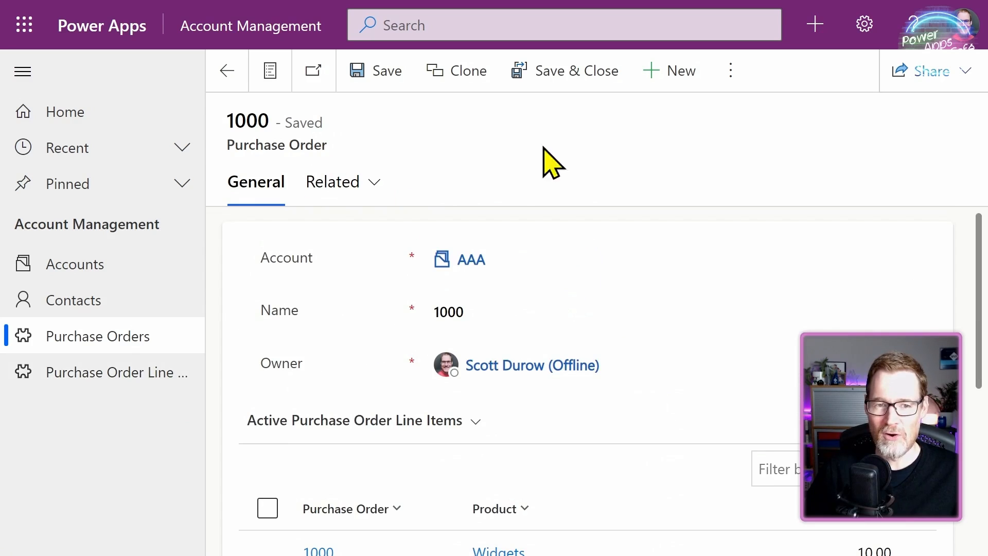
# - Open a Widgets line item from purchase order 1000's line item list and return to the order
pyautogui.scroll(-2, 691, 262)
pyautogui.scroll(-2, 698, 410)
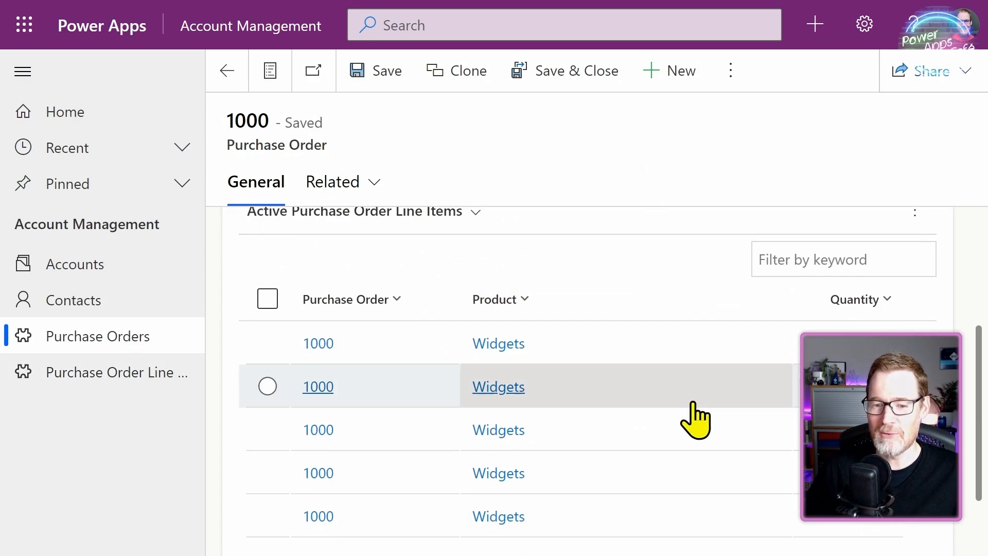
pyautogui.doubleClick(655, 360)
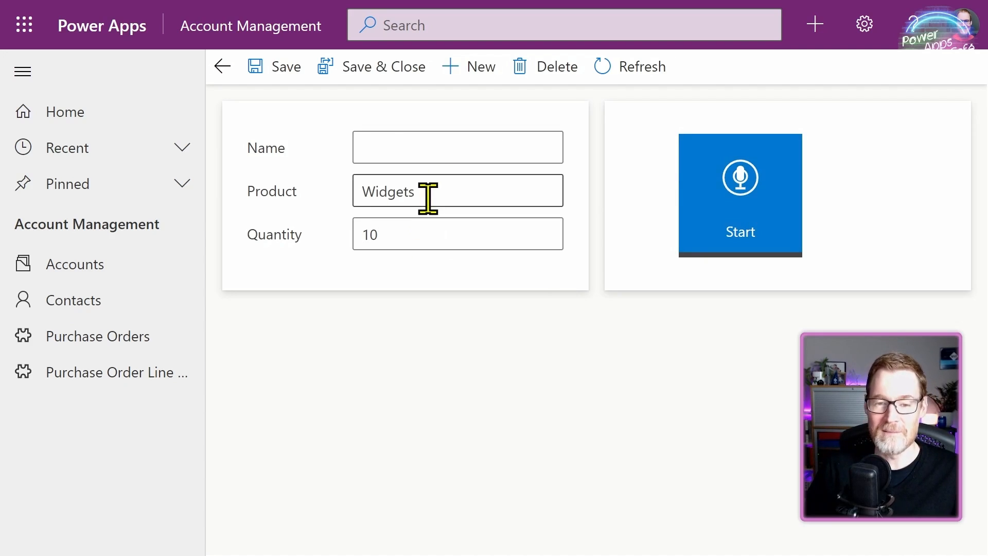
pyautogui.click(223, 66)
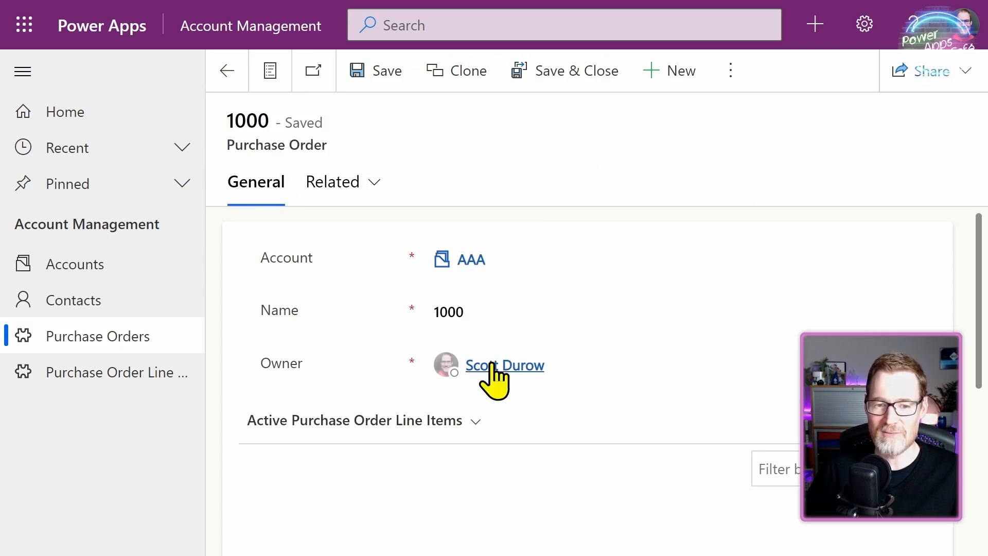
# - Open a blank new line item form from purchase order 1000 and go back without saving it
pyautogui.scroll(-5, 494, 371)
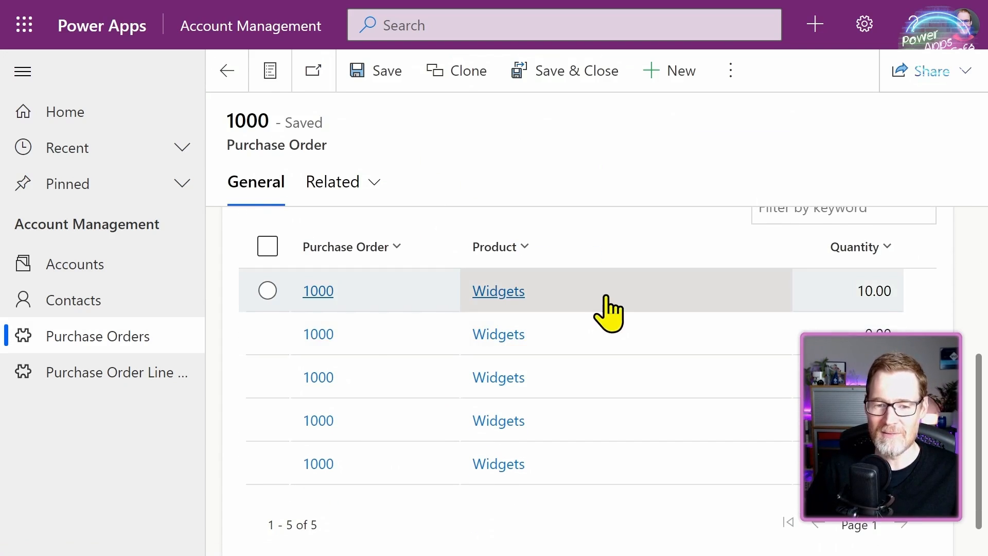
pyautogui.scroll(5, 740, 309)
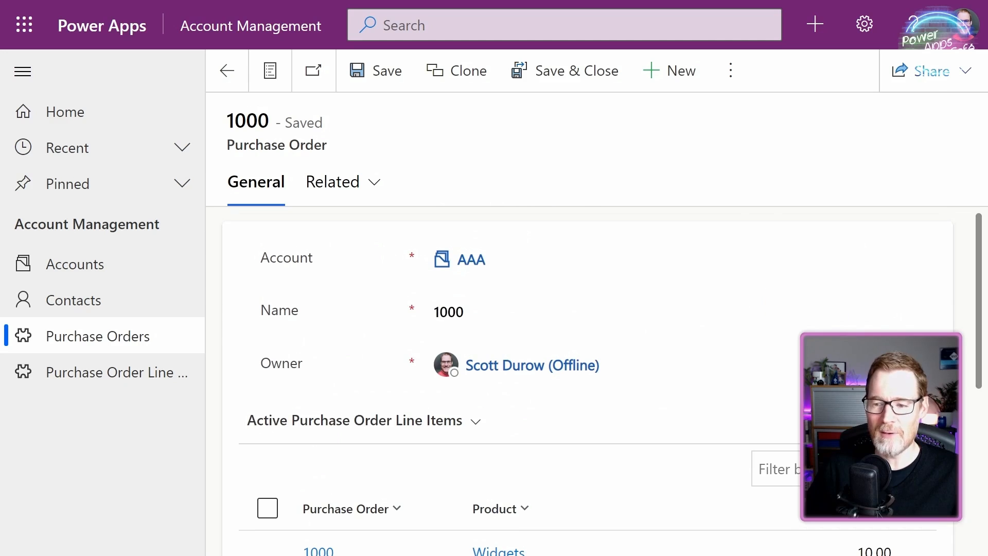
pyautogui.click(731, 70)
pyautogui.click(736, 105)
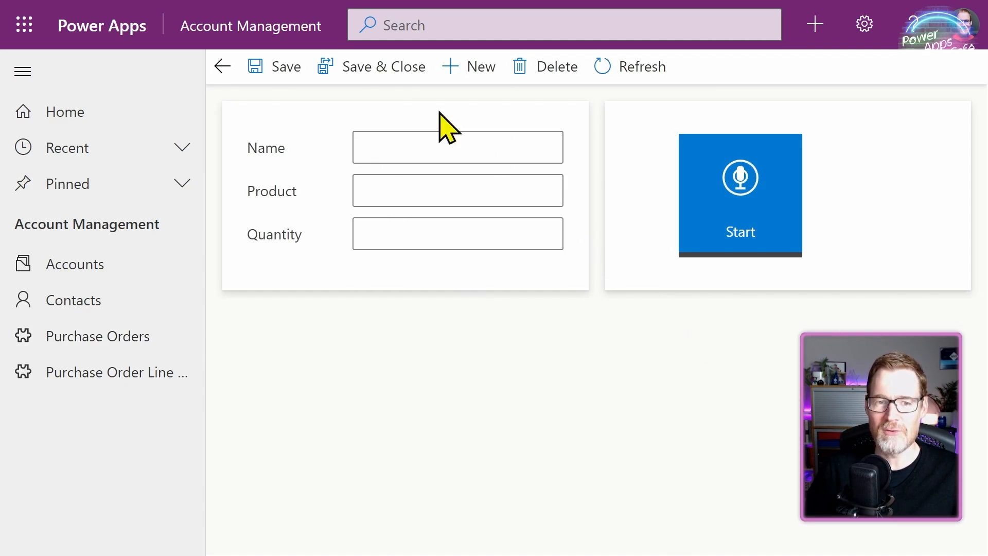
pyautogui.click(221, 65)
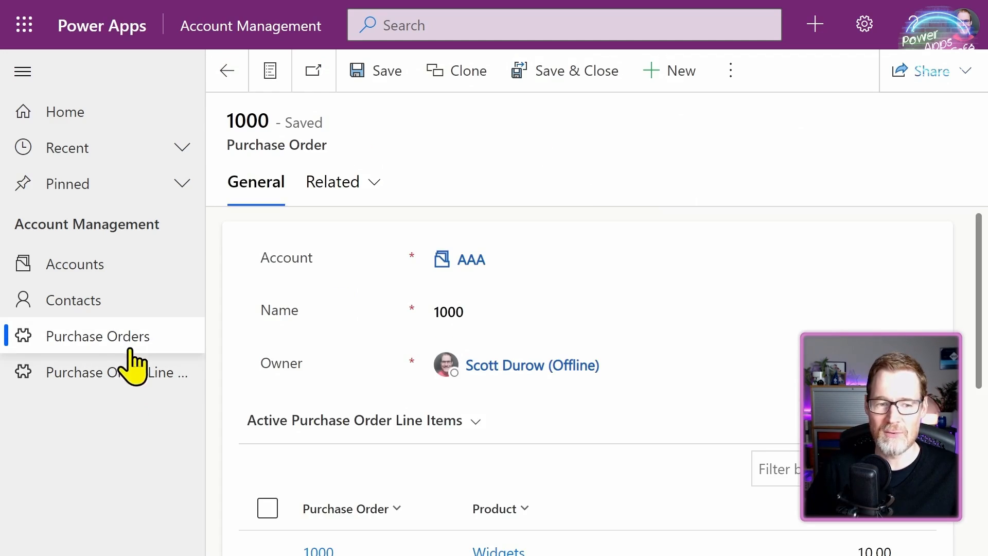
# - Show the Active Purchase Order Line Items list and open its first Widgets record
pyautogui.click(132, 367)
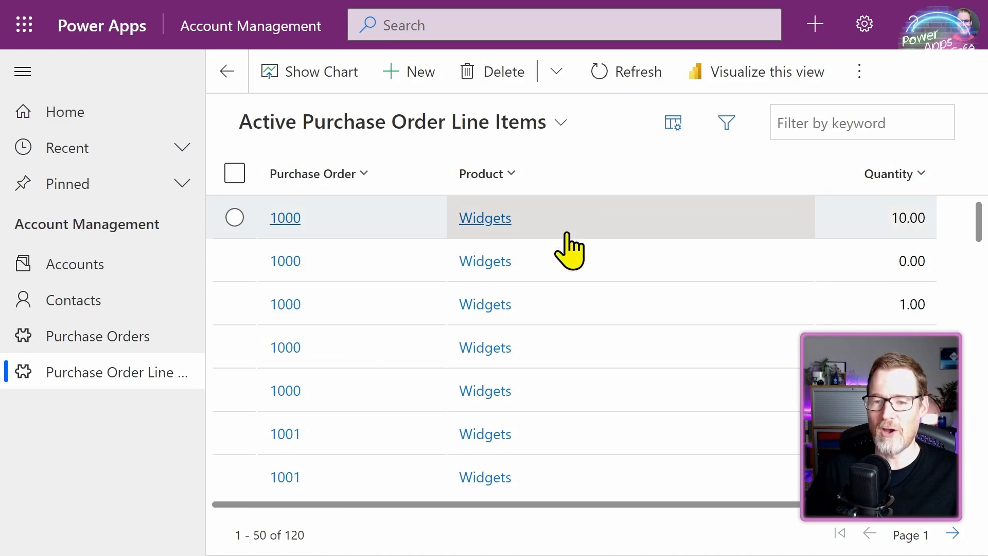
pyautogui.doubleClick(665, 219)
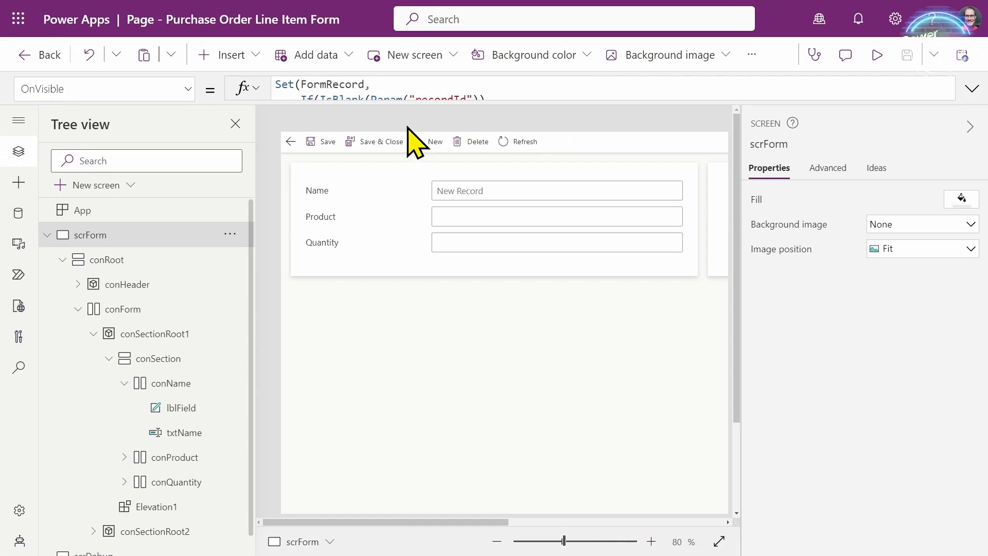
# - Inspect the OnChange formula of the back icon in the custom page's header in the expanded formula bar, then collapse it
pyautogui.click(291, 141)
pyautogui.click(828, 173)
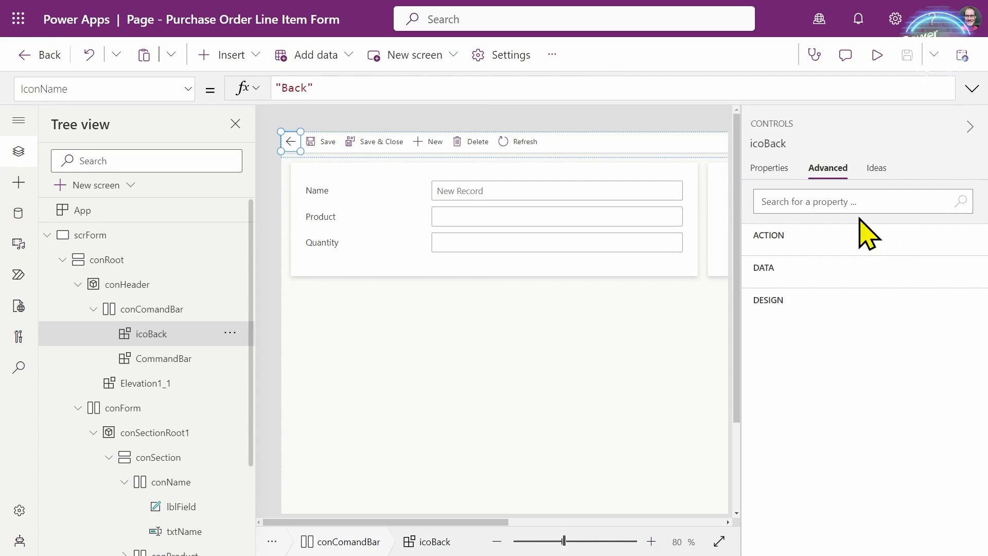
pyautogui.click(973, 88)
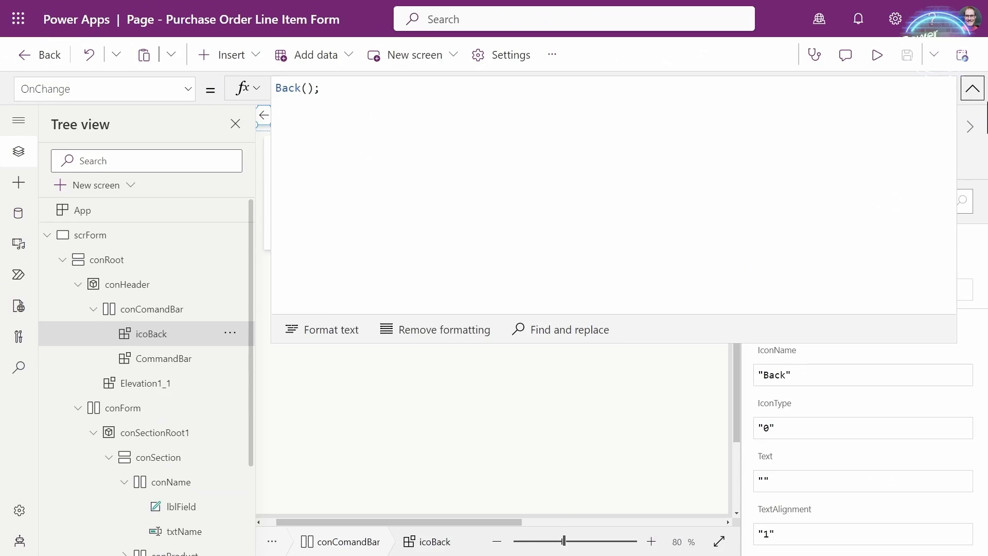
pyautogui.click(974, 92)
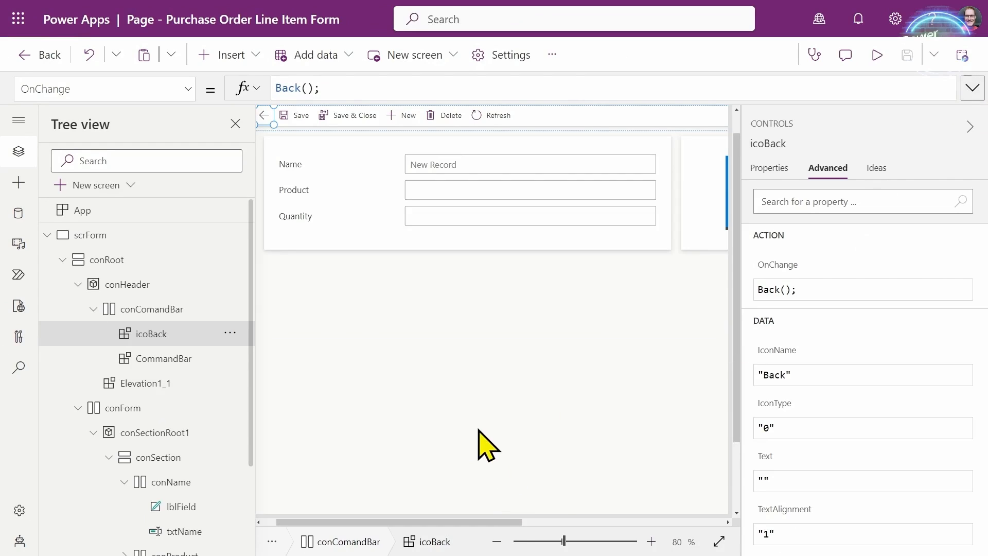
# - Select the conForm container and examine its field section and the neighbouring section holding the Start control
pyautogui.click(378, 222)
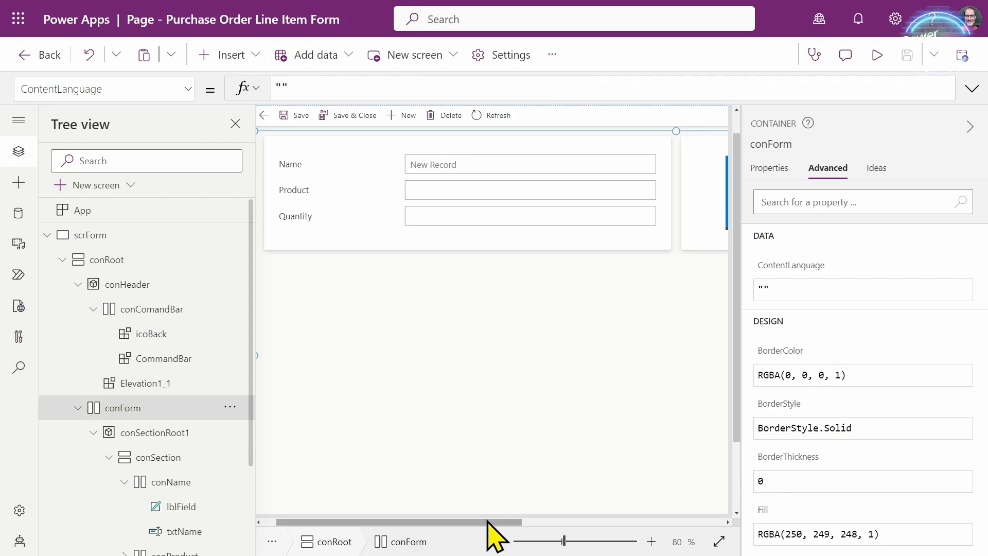
pyautogui.moveTo(489, 523); pyautogui.dragTo(628, 493)
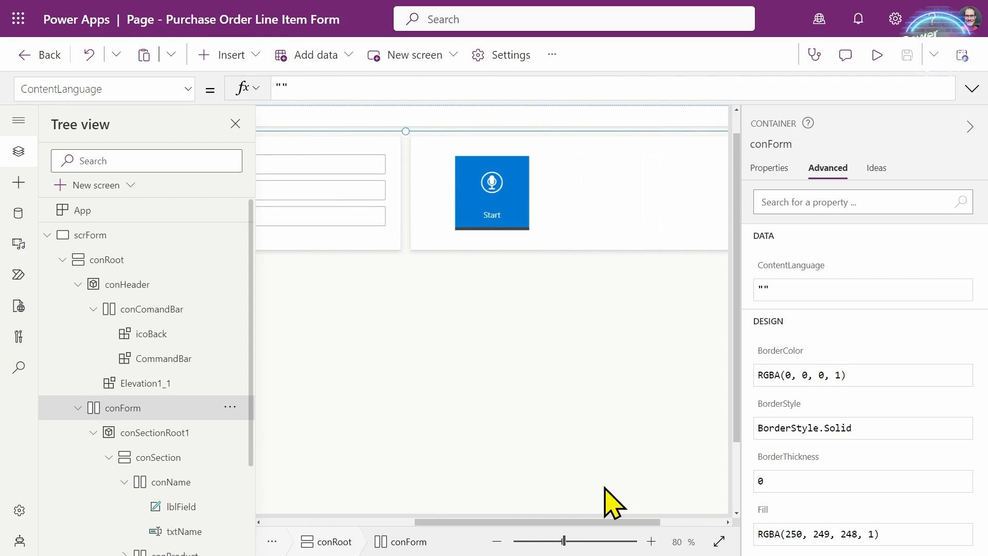
pyautogui.moveTo(642, 523); pyautogui.dragTo(486, 520)
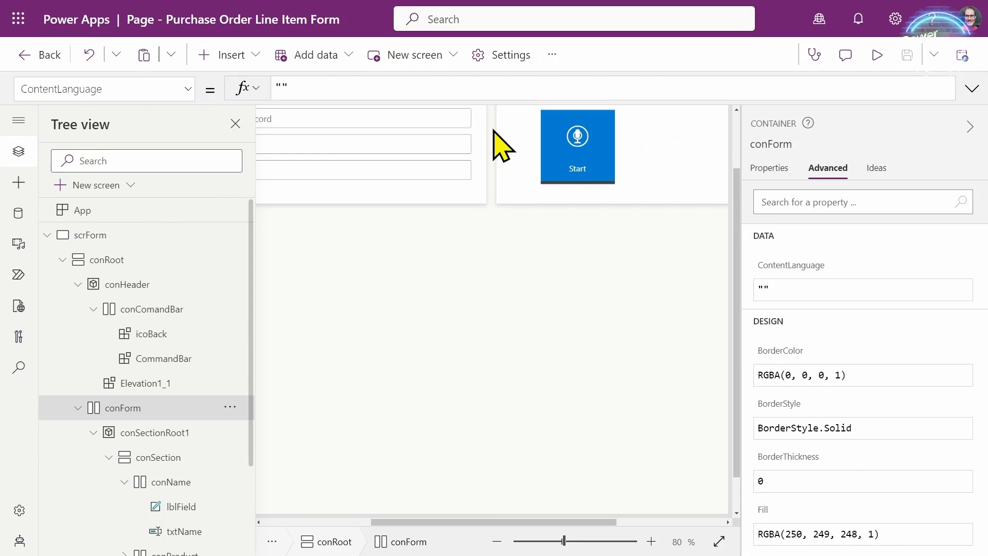
pyautogui.moveTo(536, 521); pyautogui.dragTo(440, 521)
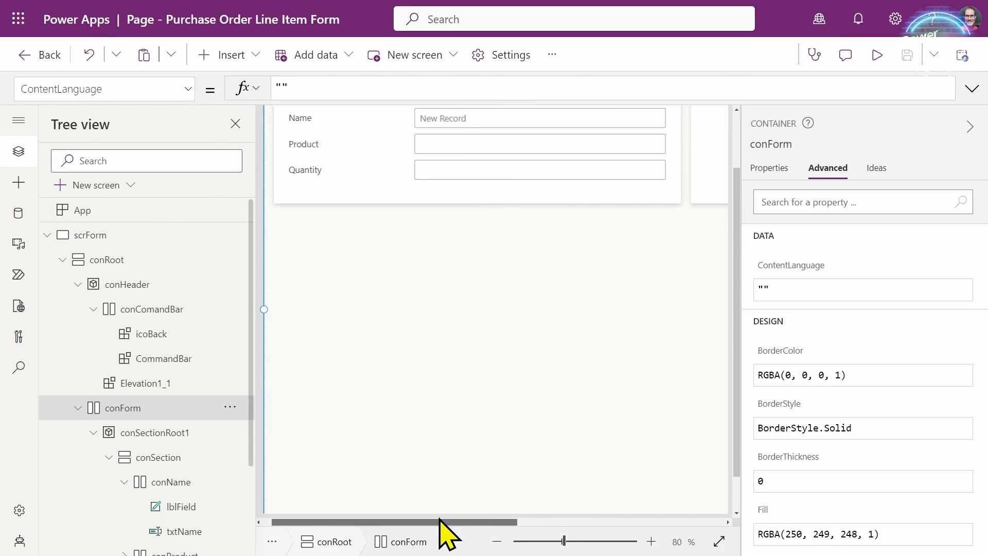
pyautogui.scroll(2, 446, 458)
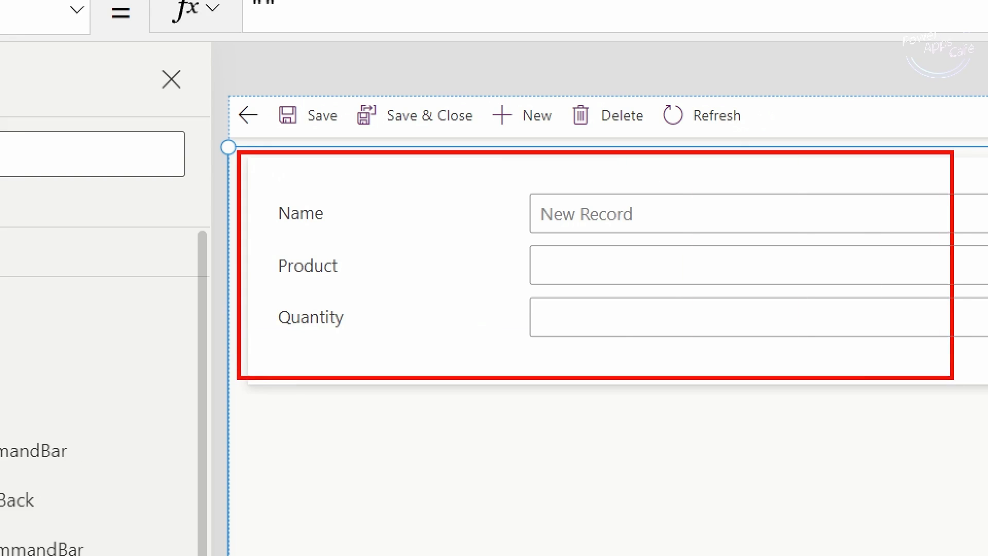
pyautogui.moveTo(953, 378); pyautogui.dragTo(983, 384)
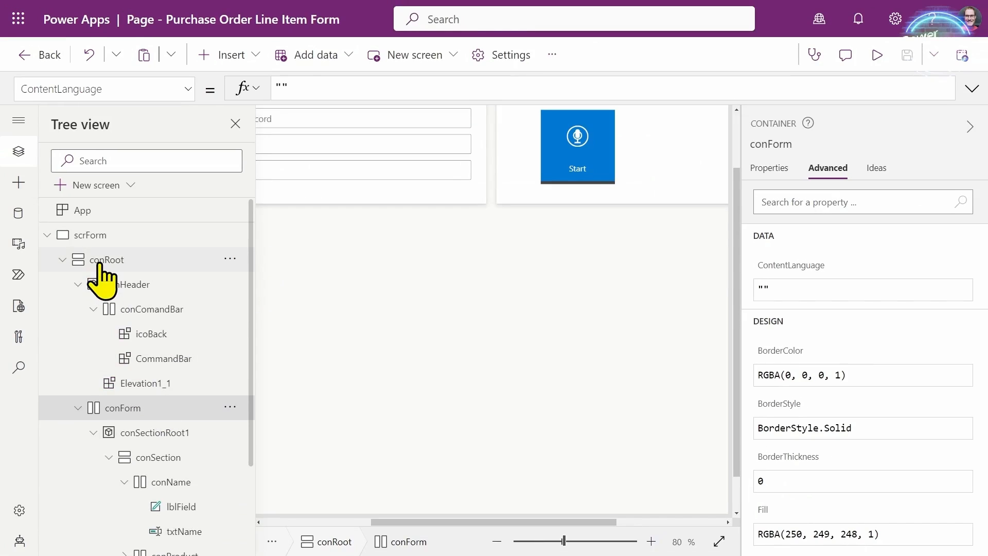
# - Collapse conHeader in the page's control hierarchy and examine the containers nested under conRoot and conForm
pyautogui.click(63, 259)
pyautogui.click(63, 260)
pyautogui.click(78, 284)
pyautogui.click(78, 309)
pyautogui.click(78, 309)
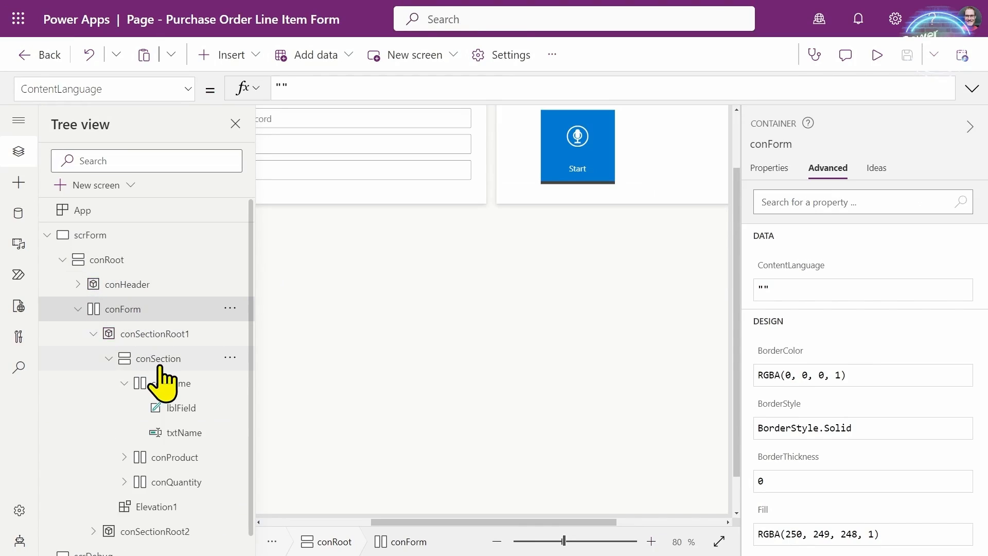
pyautogui.scroll(2, 463, 406)
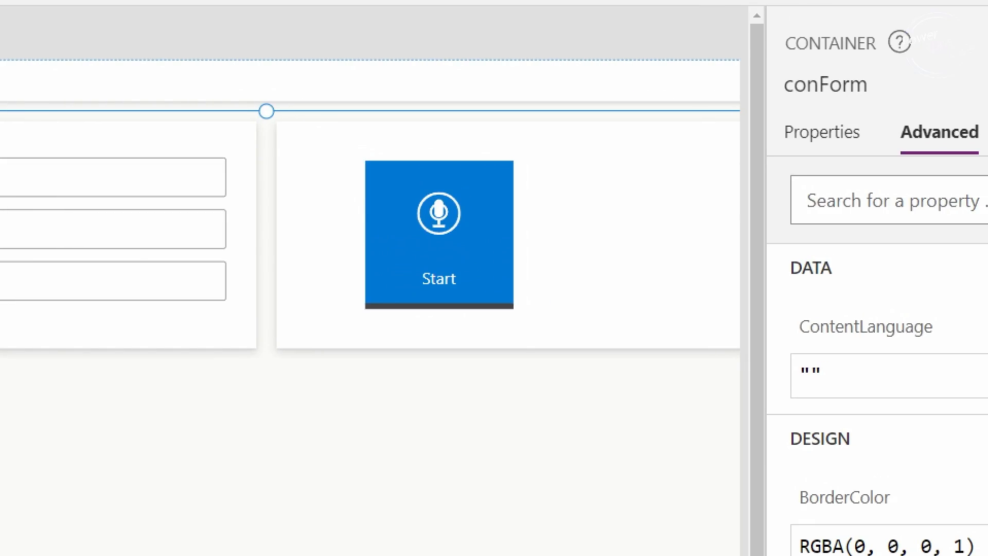
pyautogui.scroll(-2, 523, 293)
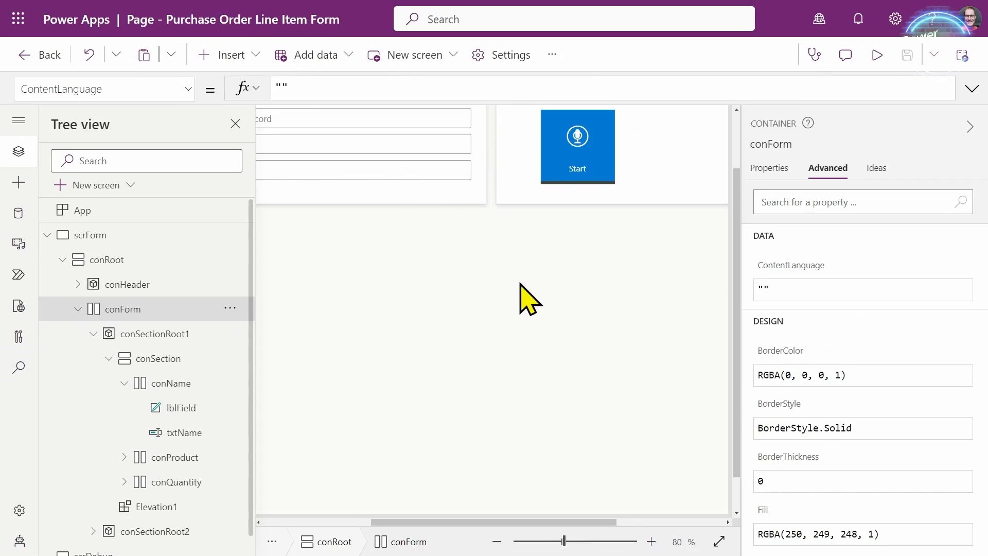
pyautogui.moveTo(505, 524); pyautogui.dragTo(396, 521)
pyautogui.scroll(2, 433, 504)
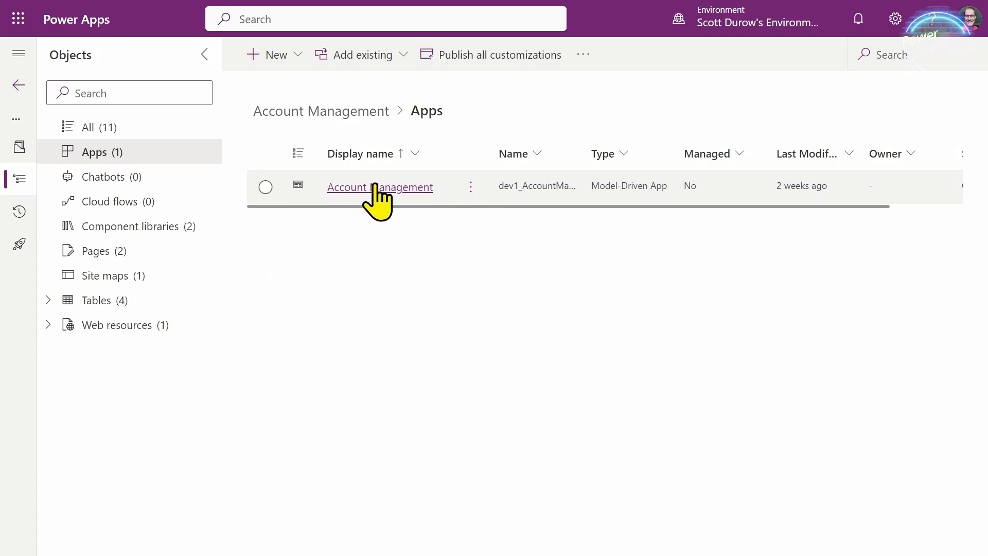
# - Open the Account Management model-driven app from the solution for editing
pyautogui.click(473, 187)
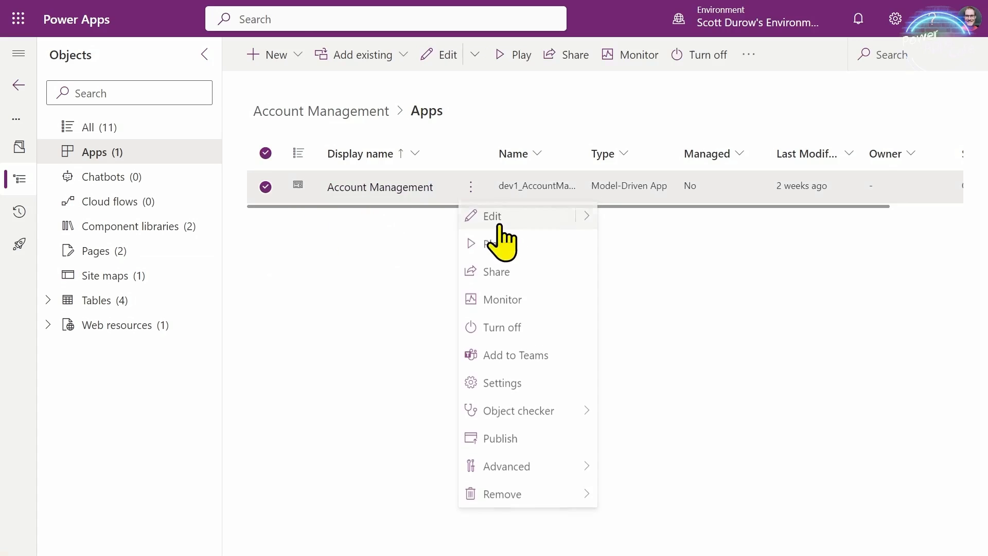
pyautogui.click(499, 217)
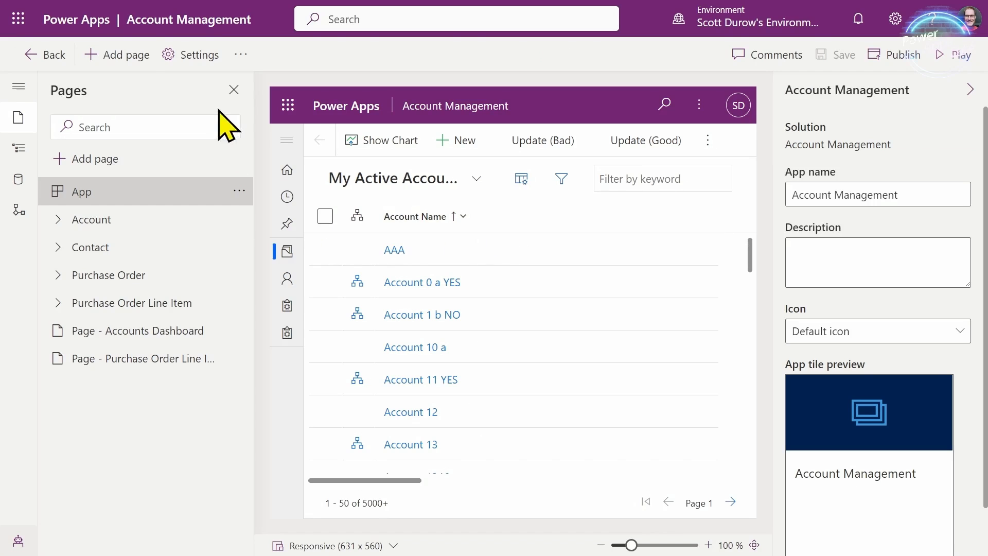
# - Try adding the existing custom page Page - Purchase Order Line Item Form with Show in navigation off, and cancel the dialog
pyautogui.click(118, 56)
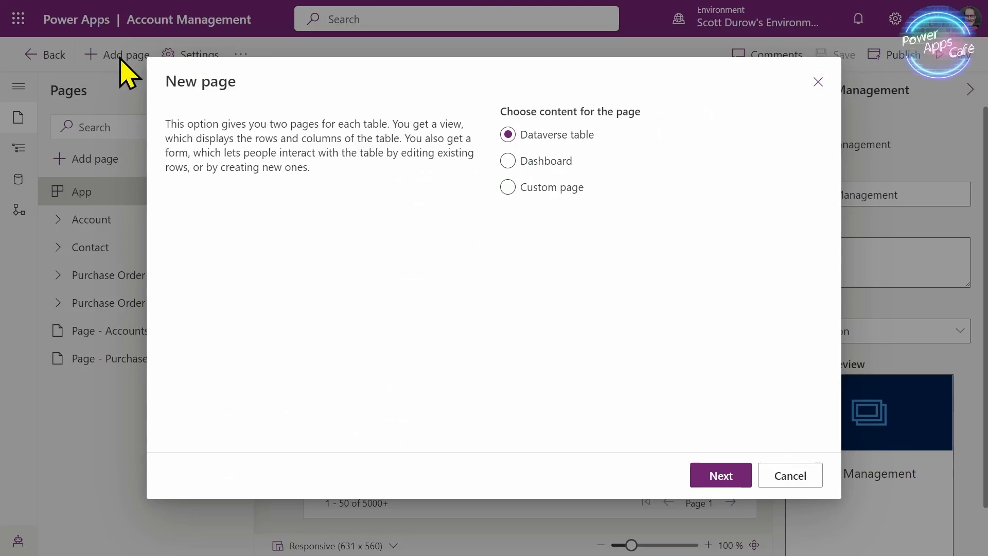
pyautogui.click(554, 190)
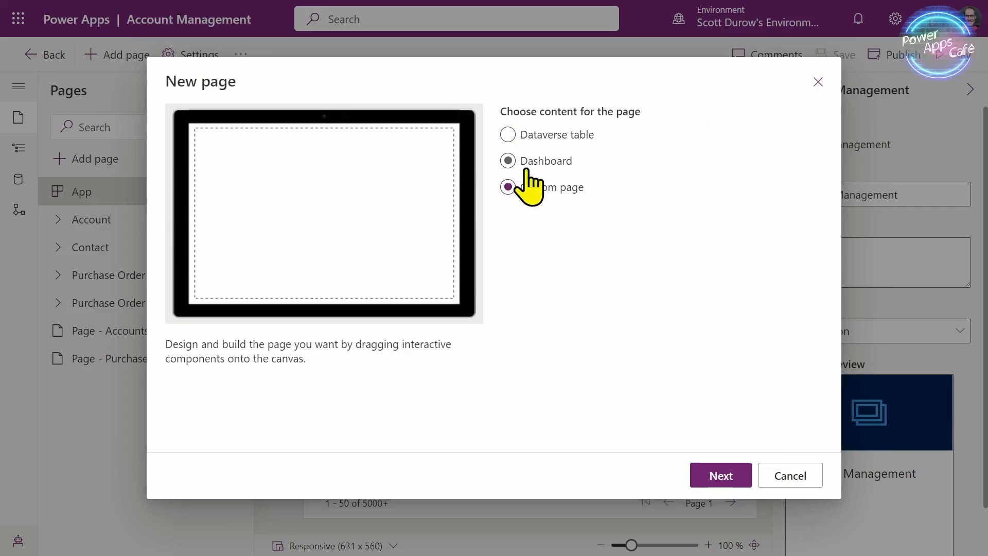
pyautogui.click(743, 470)
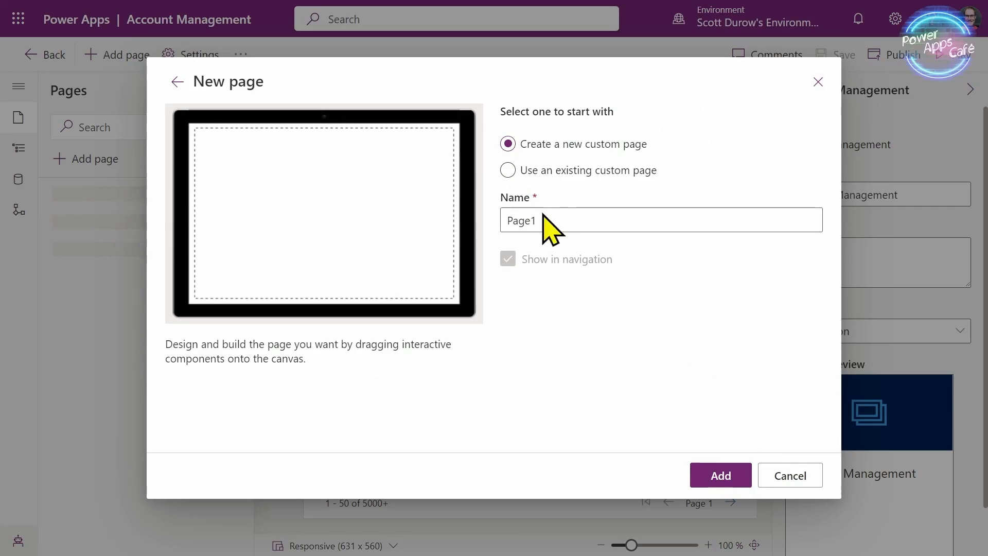
pyautogui.click(567, 170)
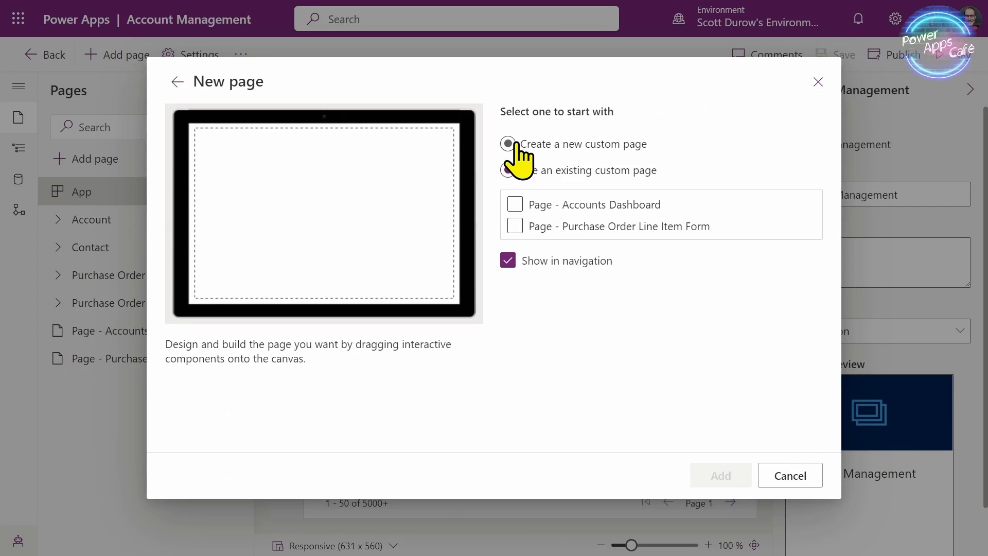
pyautogui.click(509, 260)
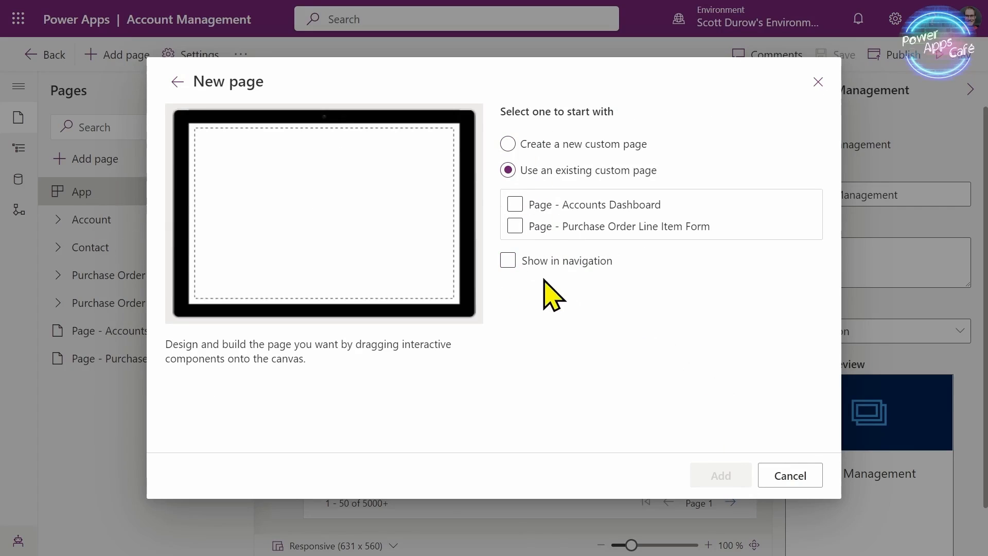
pyautogui.click(566, 227)
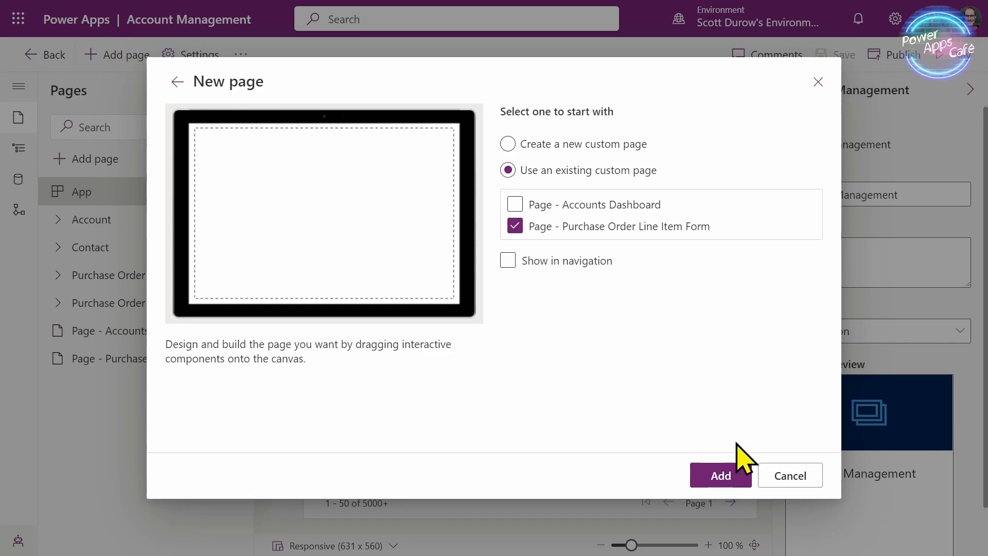
pyautogui.click(798, 491)
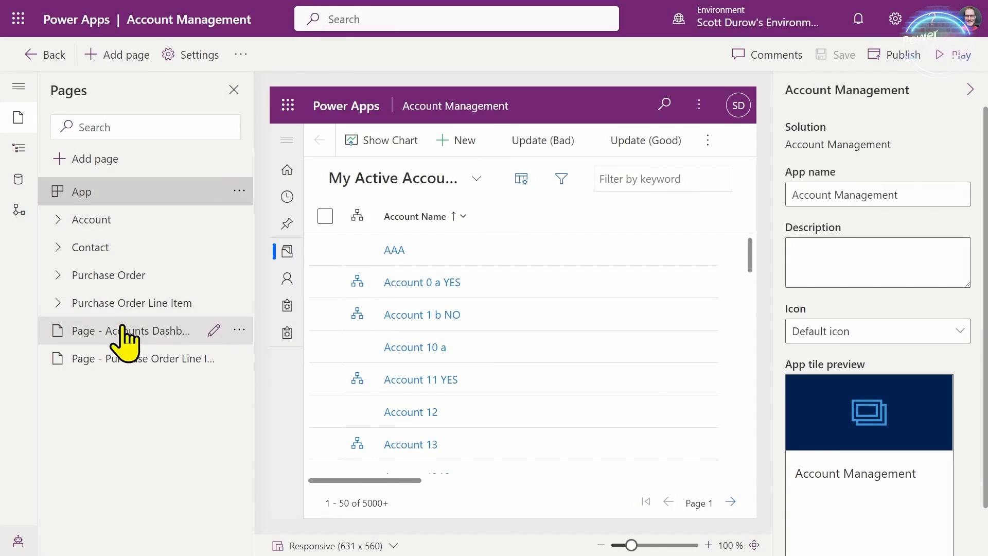
# - Preview the Purchase Order Line Item Form custom page in the app and highlight its unique name
pyautogui.click(157, 368)
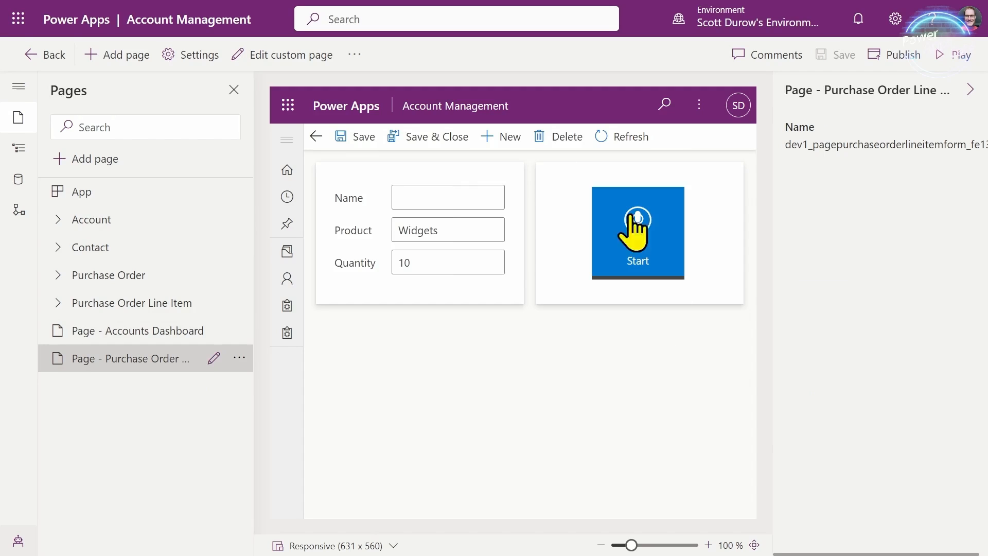
pyautogui.moveTo(785, 144); pyautogui.dragTo(987, 146)
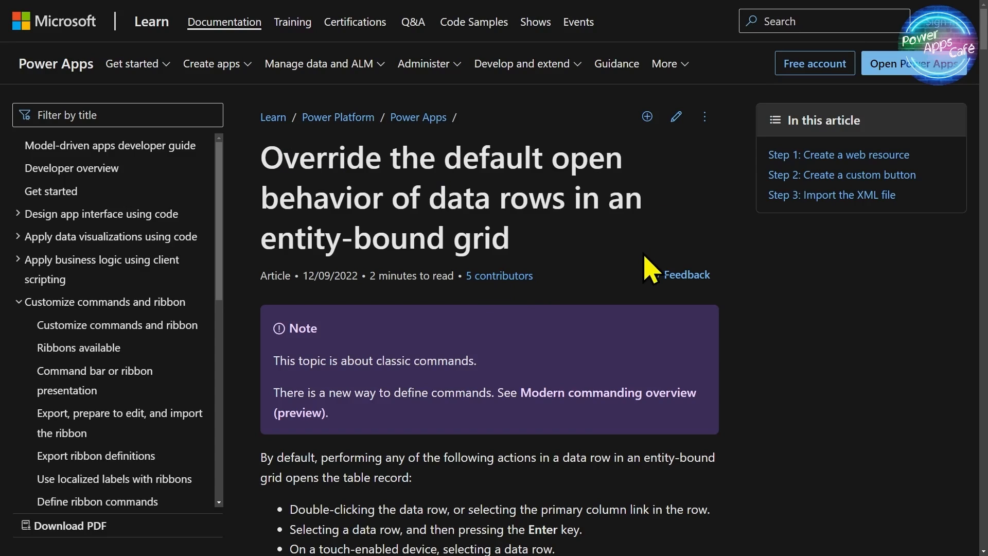
# - Read the Microsoft Learn article on overriding the default open behavior of grid rows, down to creating a custom button
pyautogui.scroll(-3, 789, 397)
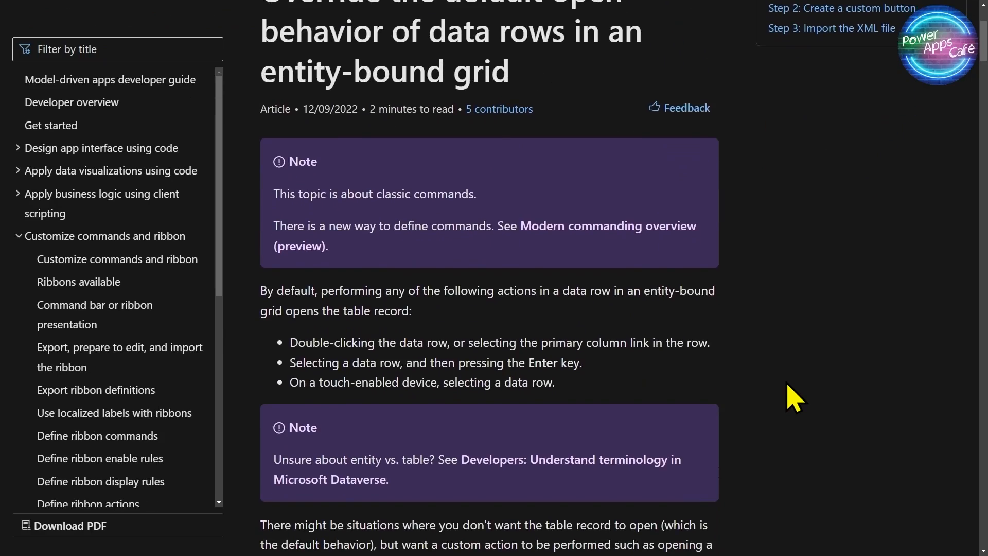
pyautogui.scroll(-12, 788, 385)
pyautogui.scroll(-15, 794, 399)
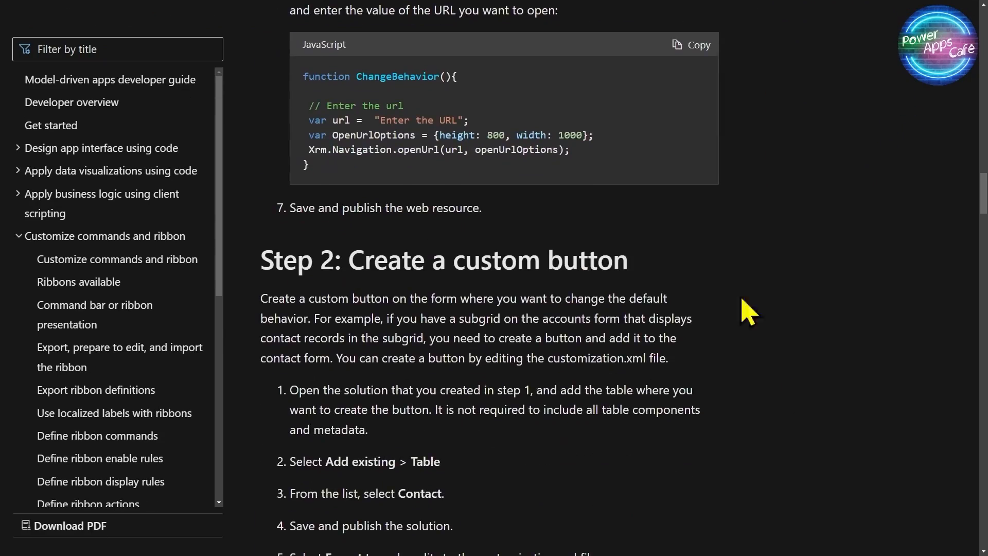
# - Review the article's instructions for the JavaScript web resource and the custom button, including the RibbonDiffXml command definition example and its note
pyautogui.scroll(-7, 530, 280)
pyautogui.scroll(-12, 587, 309)
pyautogui.scroll(15, 587, 309)
pyautogui.scroll(12, 587, 309)
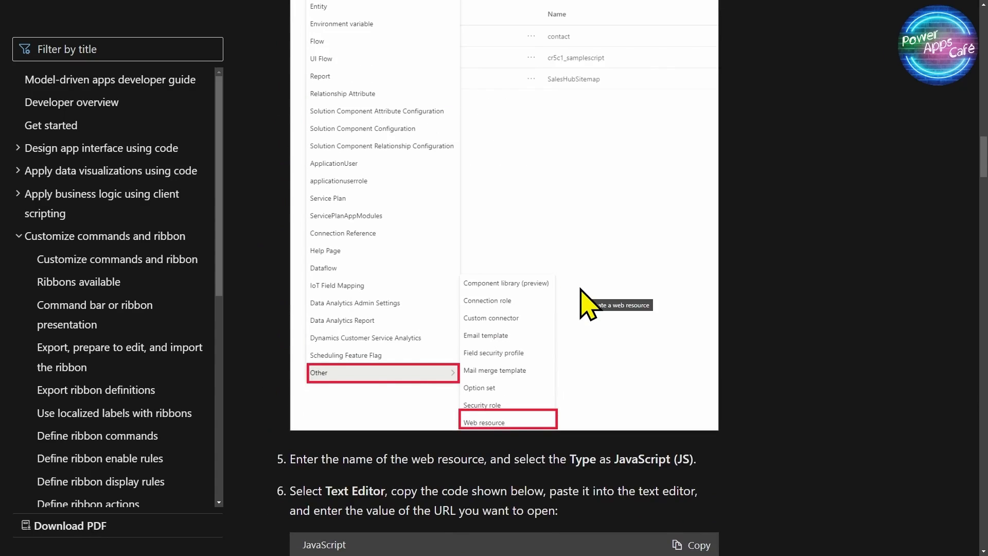
pyautogui.scroll(-8, 586, 303)
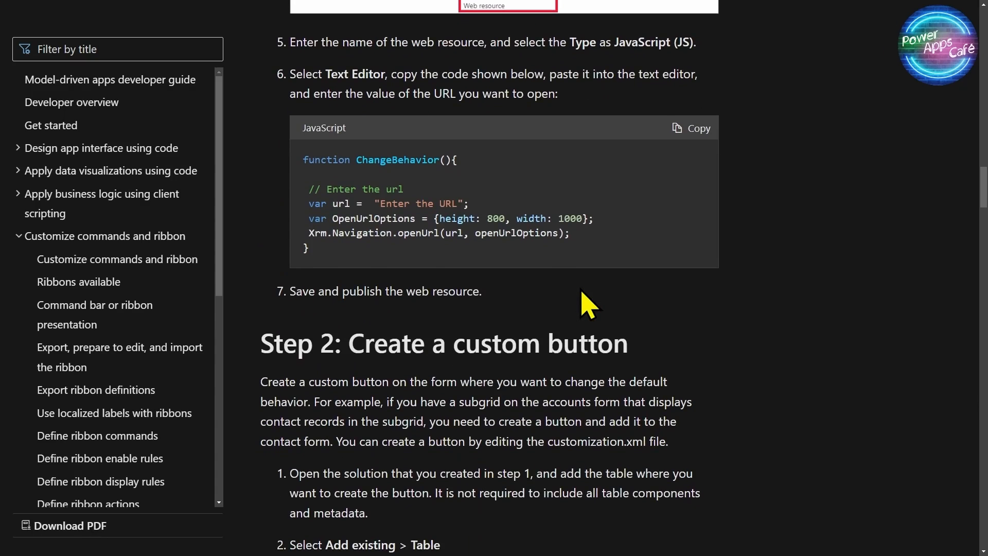
pyautogui.scroll(-20, 587, 304)
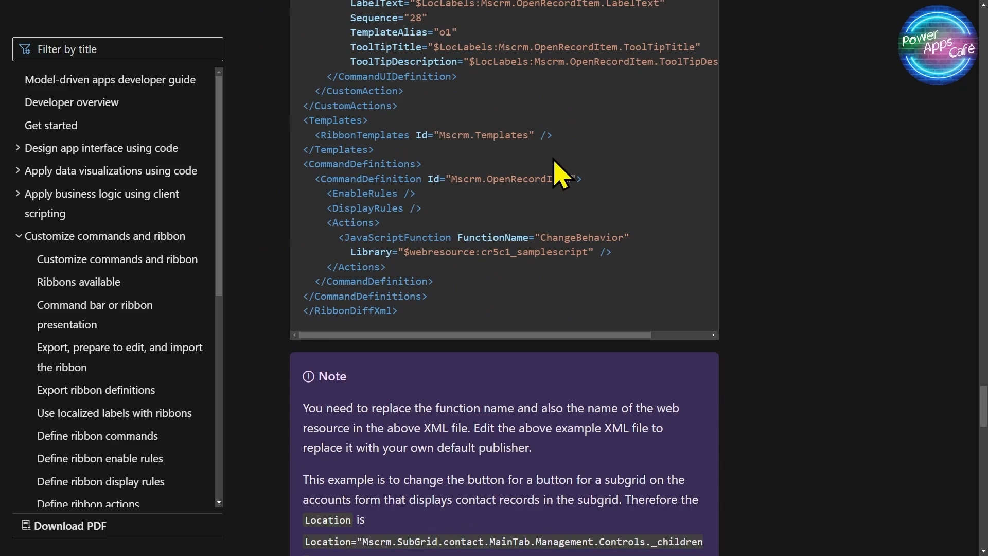
pyautogui.scroll(15, 573, 172)
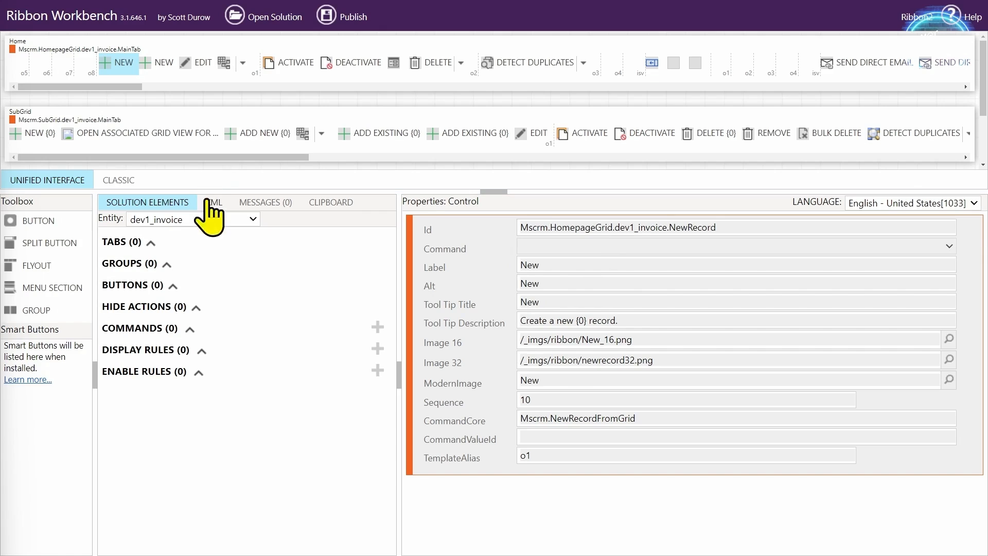
# - In Ribbon Workbench, add one new button to the Home command bar and another to the SubGrid command bar of dev1_invoice
pyautogui.click(213, 220)
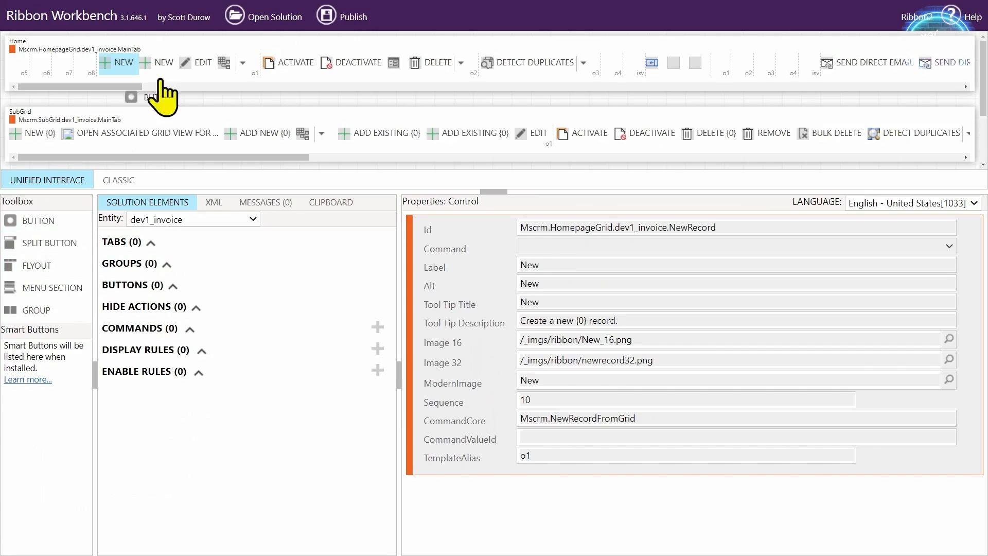
pyautogui.moveTo(381, 49); pyautogui.dragTo(811, 64)
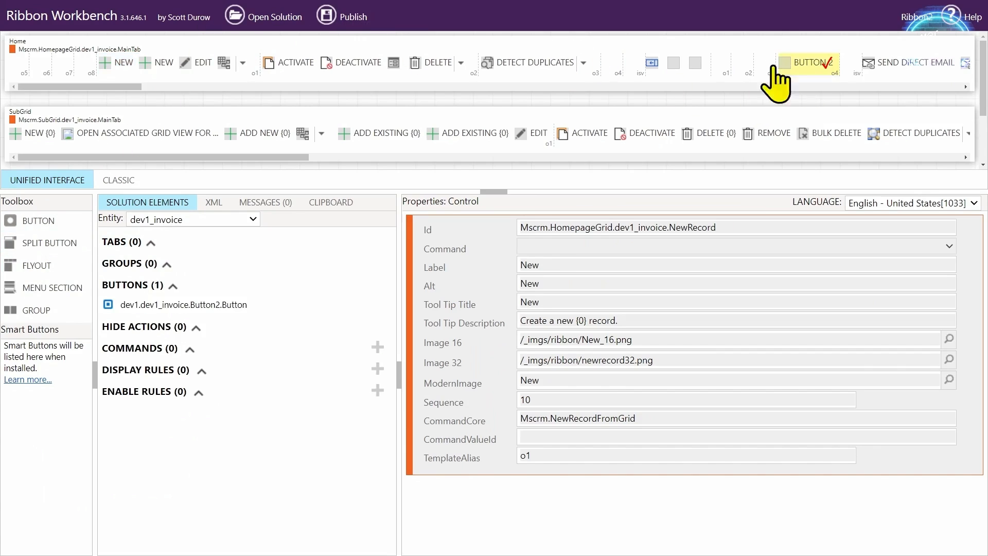
pyautogui.moveTo(49, 229); pyautogui.dragTo(569, 137)
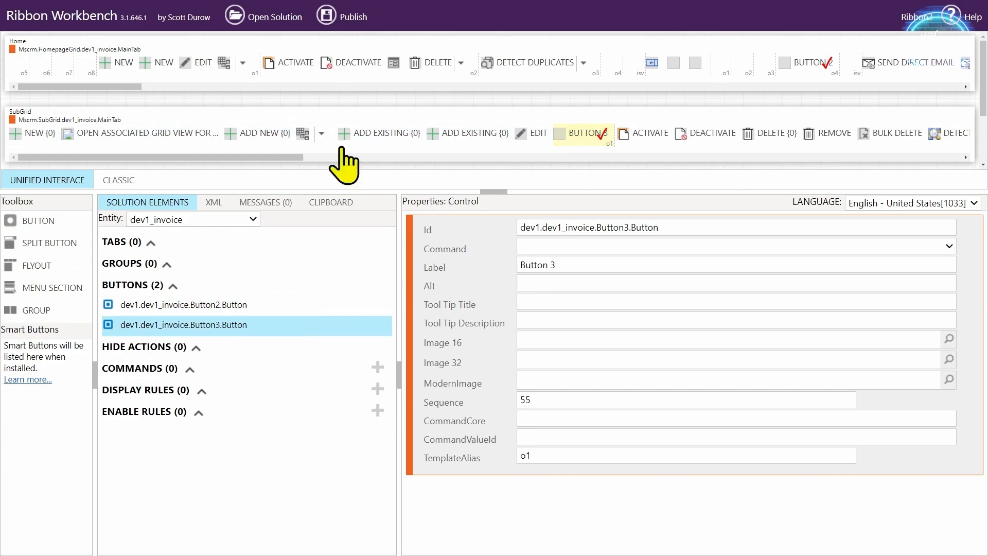
pyautogui.moveTo(484, 196); pyautogui.dragTo(480, 265)
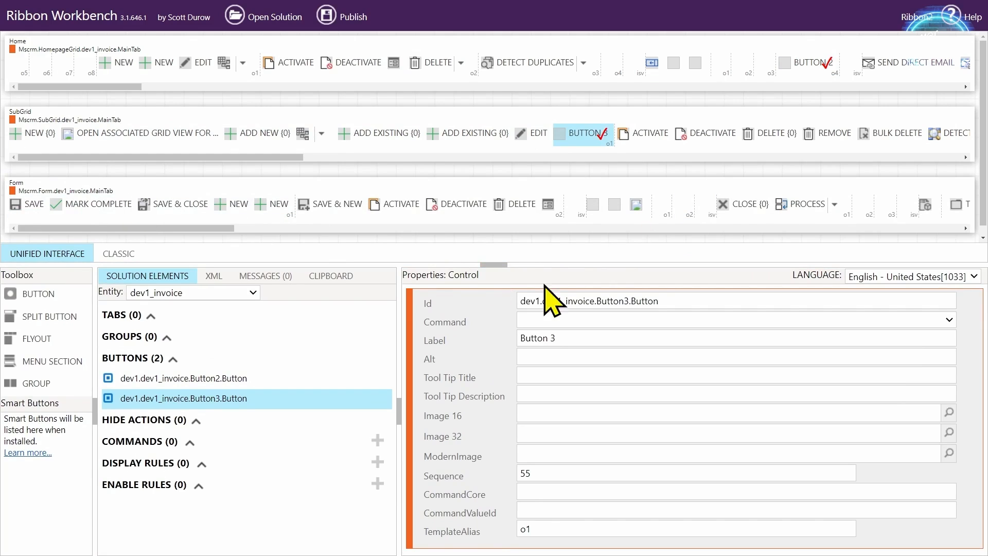
pyautogui.moveTo(486, 265); pyautogui.dragTo(487, 191)
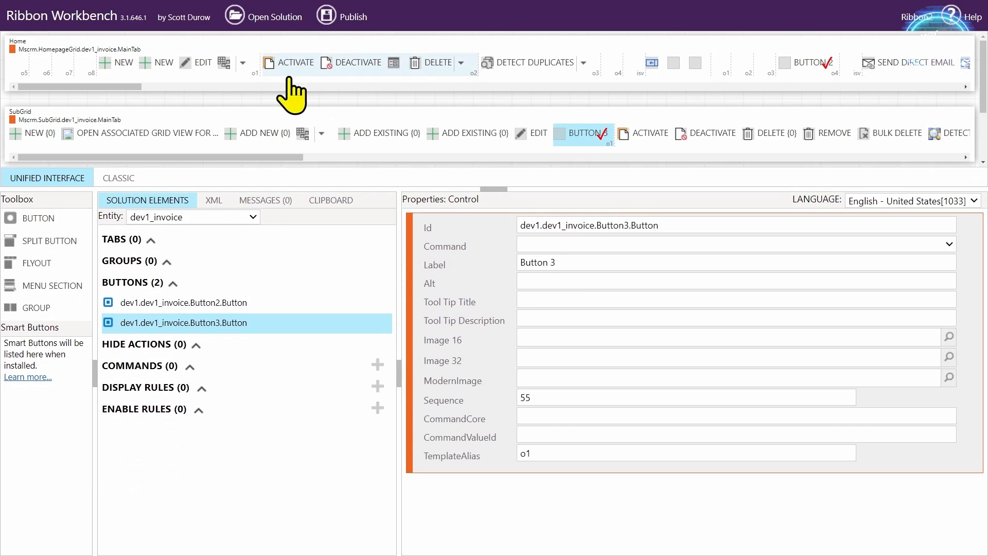
# - Switch to the Account Management app and examine the Purchase Order Line Items list and the line item subgrid on the first purchase order
pyautogui.moveTo(185, 7)
pyautogui.click(232, 9)
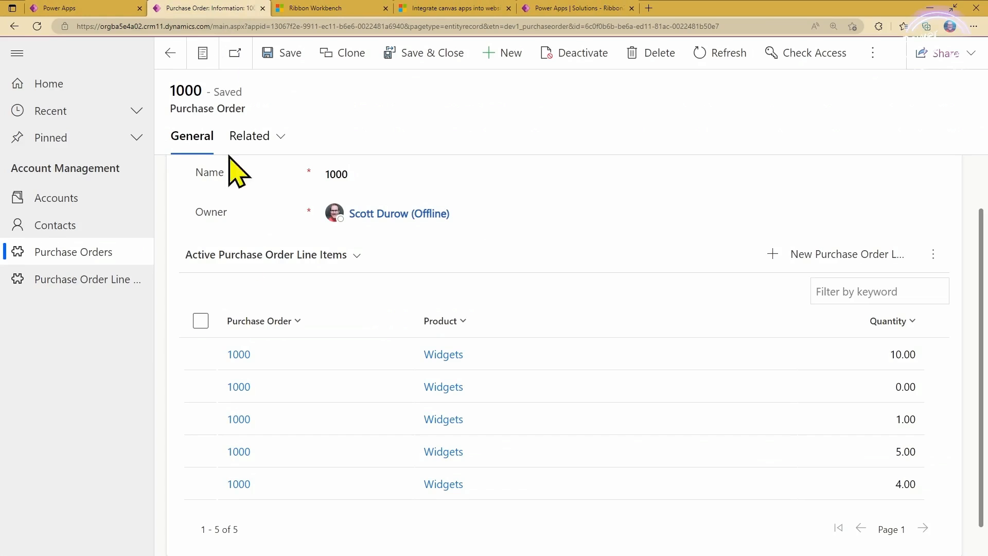
pyautogui.click(107, 284)
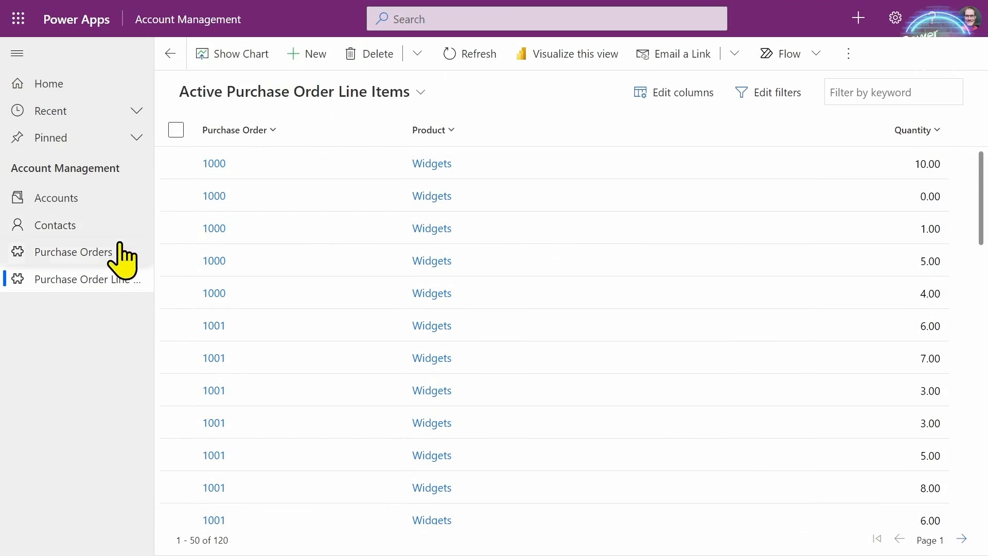
pyautogui.click(124, 252)
pyautogui.click(250, 164)
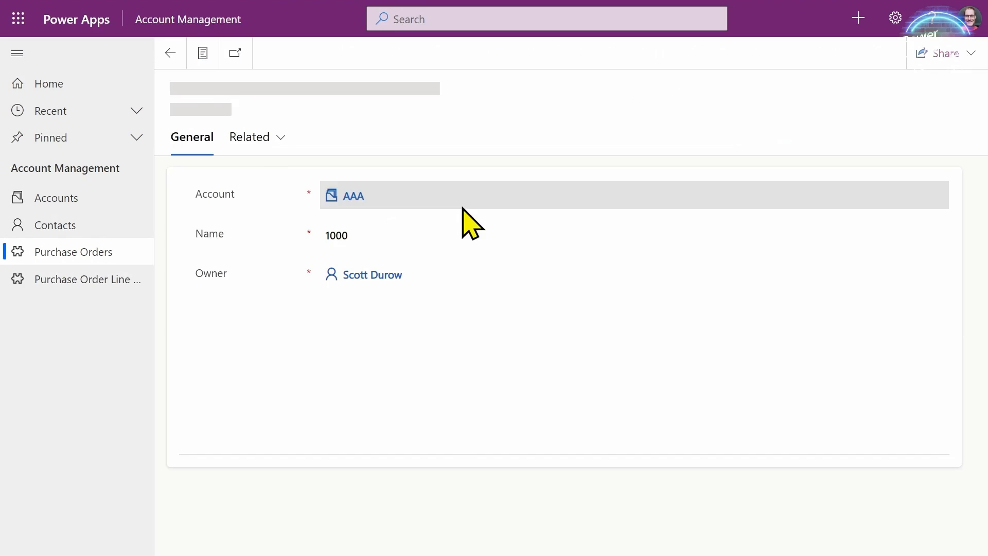
pyautogui.scroll(-2, 422, 406)
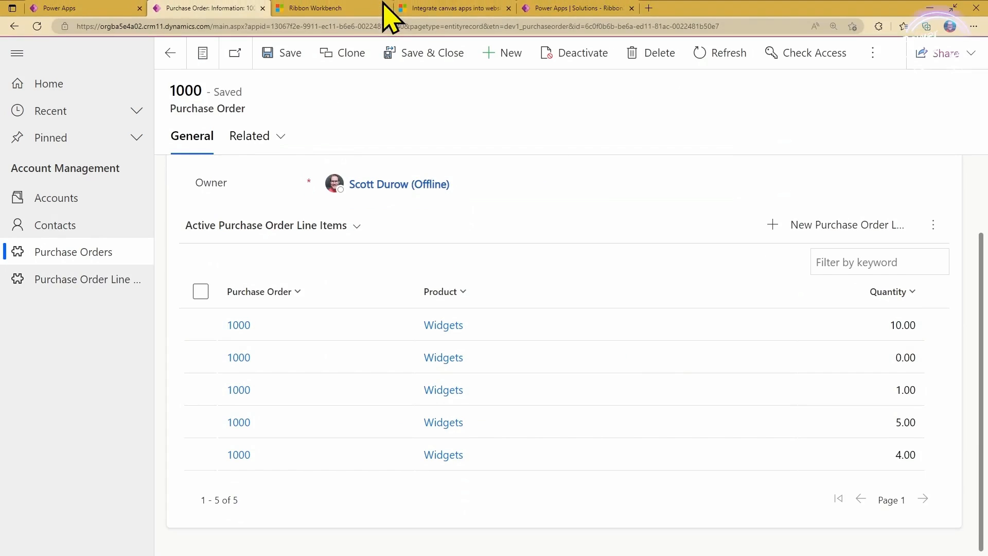
# - Switch back to Ribbon Workbench and set the SubGrid button's Id to Mscrm.OpenRecordItem.SubGrid
pyautogui.click(355, 8)
pyautogui.moveTo(733, 225); pyautogui.dragTo(476, 228)
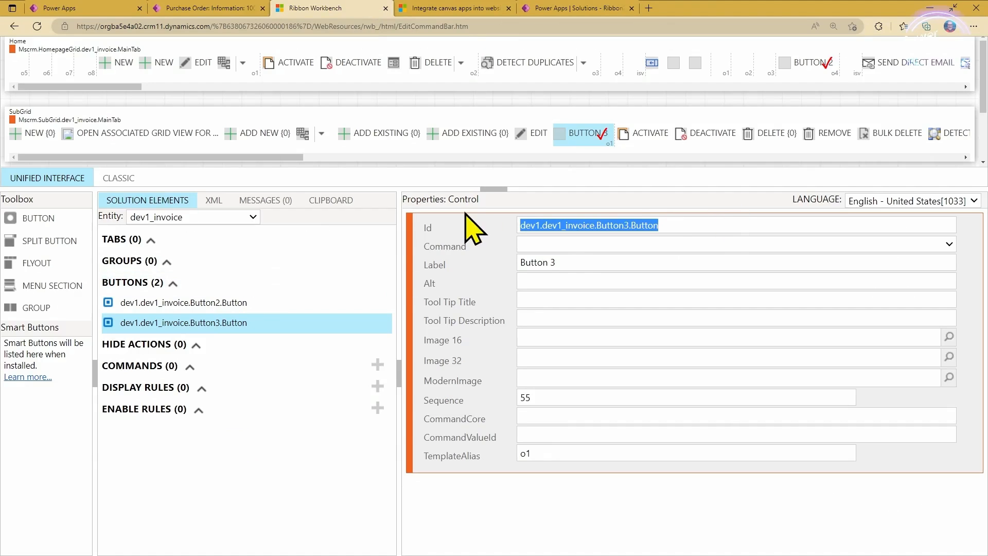
pyautogui.write('Mscrm.OpenRecordItem')
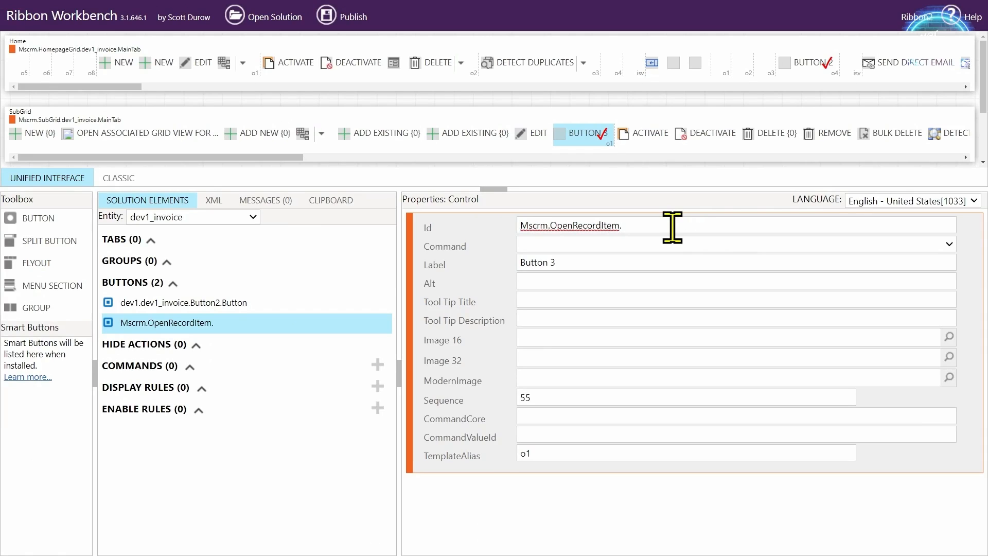
pyautogui.write('SubGrid')
# - Set the Id of the Home command bar's new button to Mscrm.OpenRecordItem.HomeGrid
pyautogui.click(317, 302)
pyautogui.moveTo(668, 227); pyautogui.dragTo(521, 227)
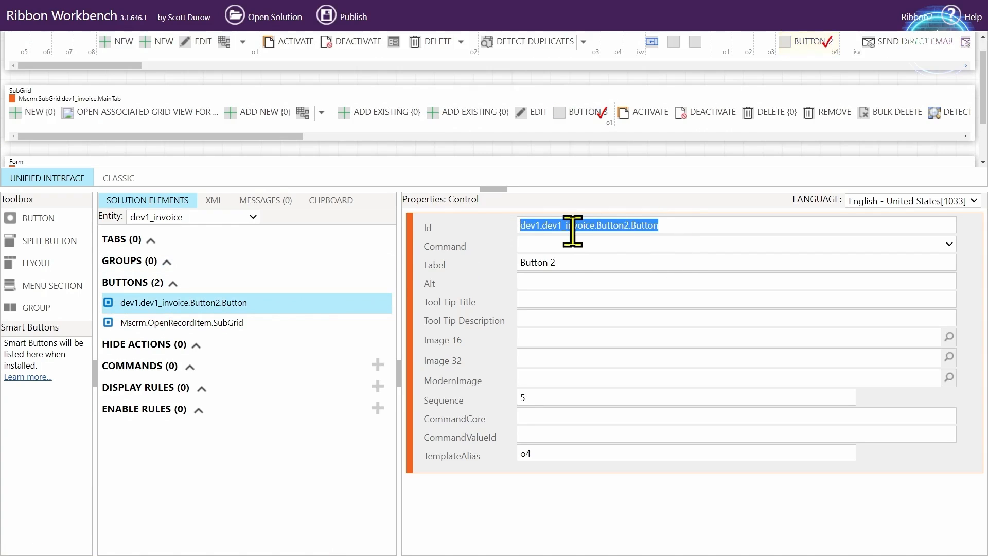
pyautogui.write('Mscrm.OpenRecordItem')
pyautogui.write('.HomeGrid')
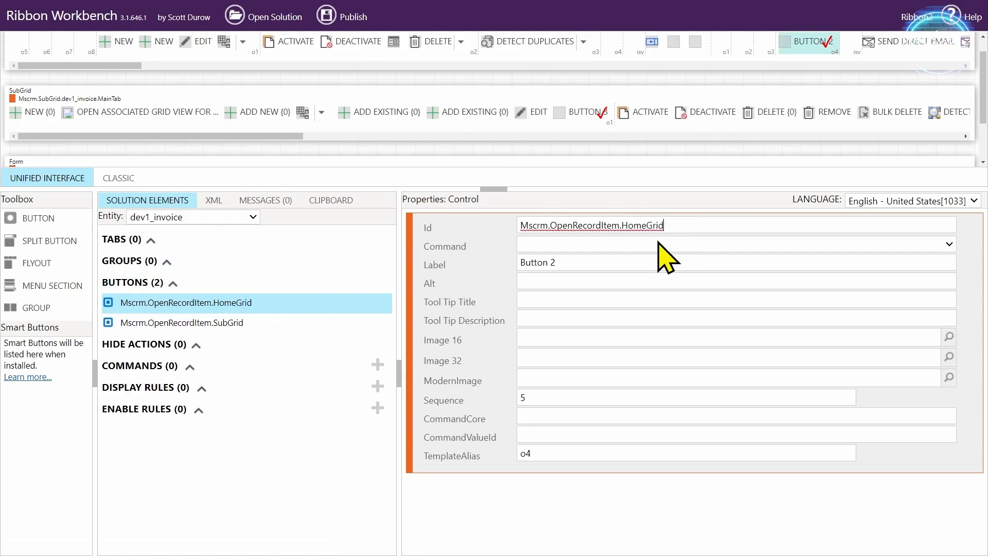
# - Clear the label text of both the HomeGrid and the SubGrid OpenRecordItem buttons
pyautogui.click(239, 323)
pyautogui.click(234, 302)
pyautogui.moveTo(609, 262); pyautogui.dragTo(420, 263)
pyautogui.press('BackSpace')
pyautogui.click(247, 324)
pyautogui.moveTo(644, 264); pyautogui.dragTo(496, 278)
pyautogui.press('BackSpace')
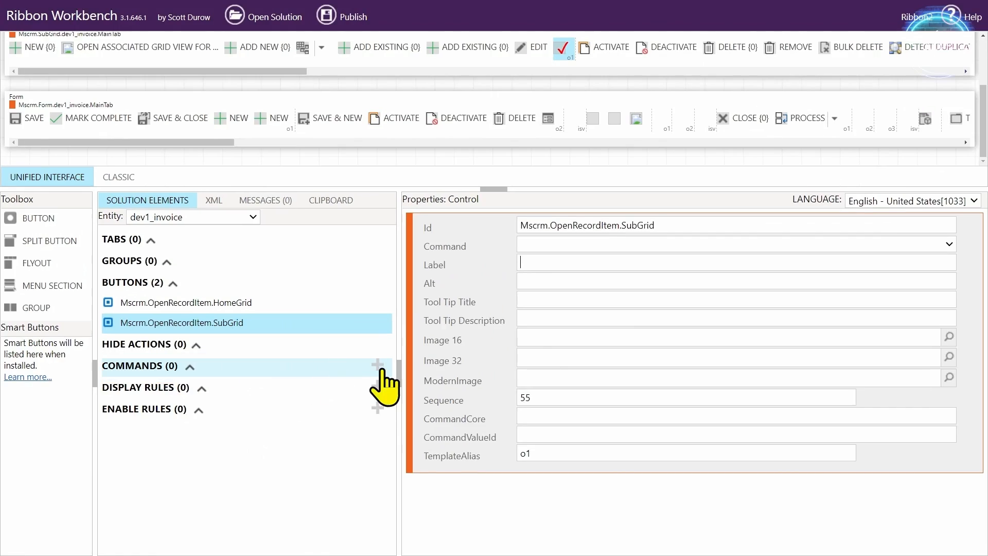
# - Create a new command for the dev1_invoice entity with the Id Mscrm.OpenRecordItem
pyautogui.click(540, 363)
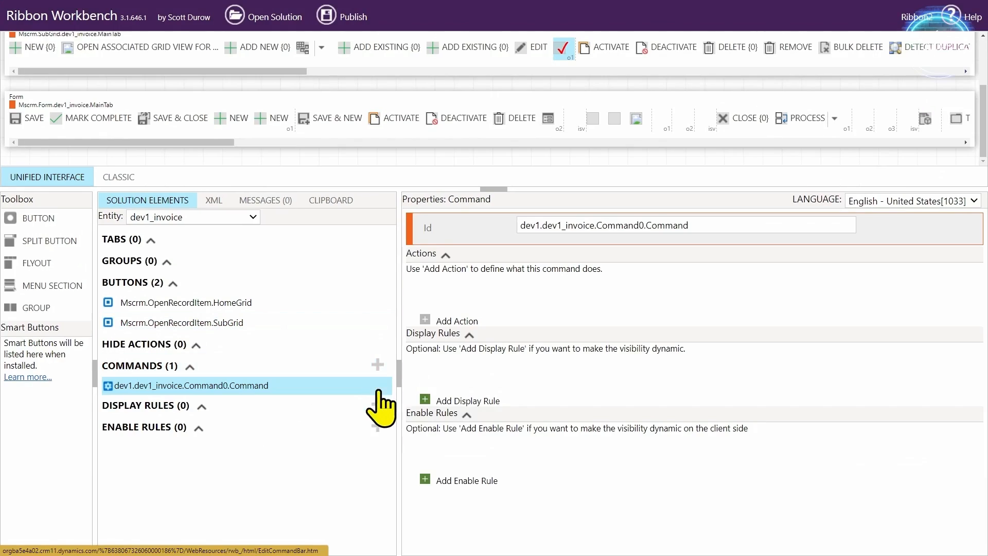
pyautogui.hotkey('ctrl', 'a')
pyautogui.write('Mscrm.OpenRecordItem')
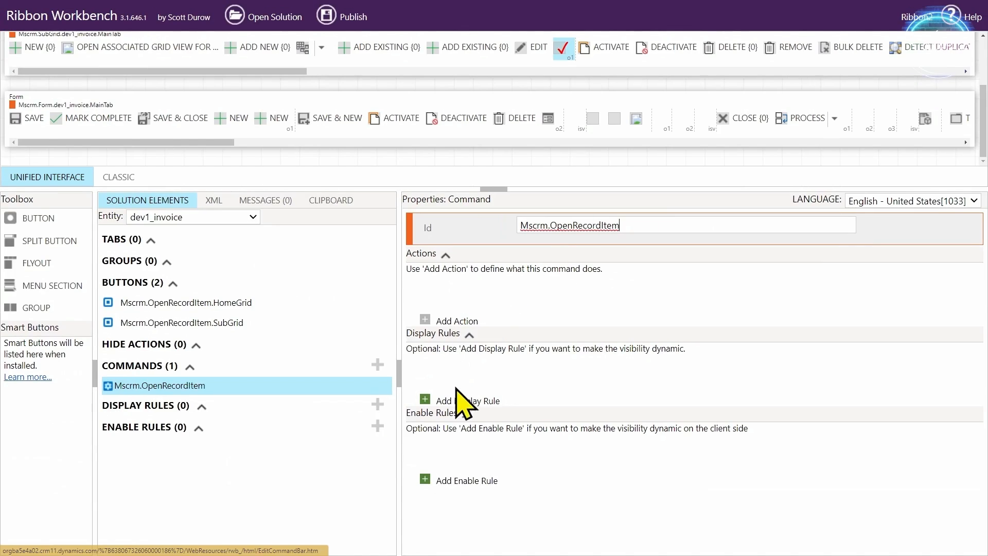
# - Add a new enable rule to the Mscrm.OpenRecordItem command with the Id dev1.dev1_invoice.Hidden.EnableRule
pyautogui.click(478, 480)
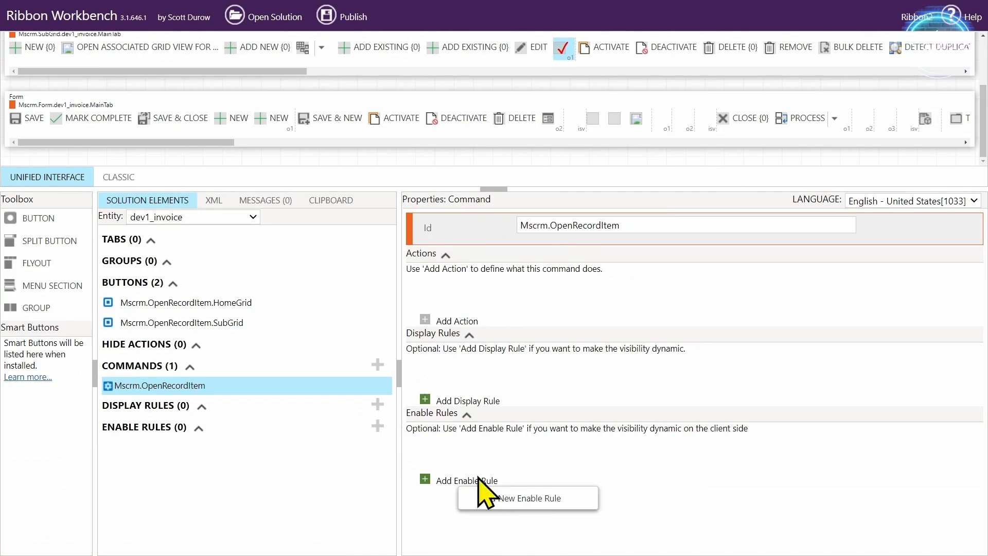
pyautogui.click(512, 498)
pyautogui.doubleClick(634, 226)
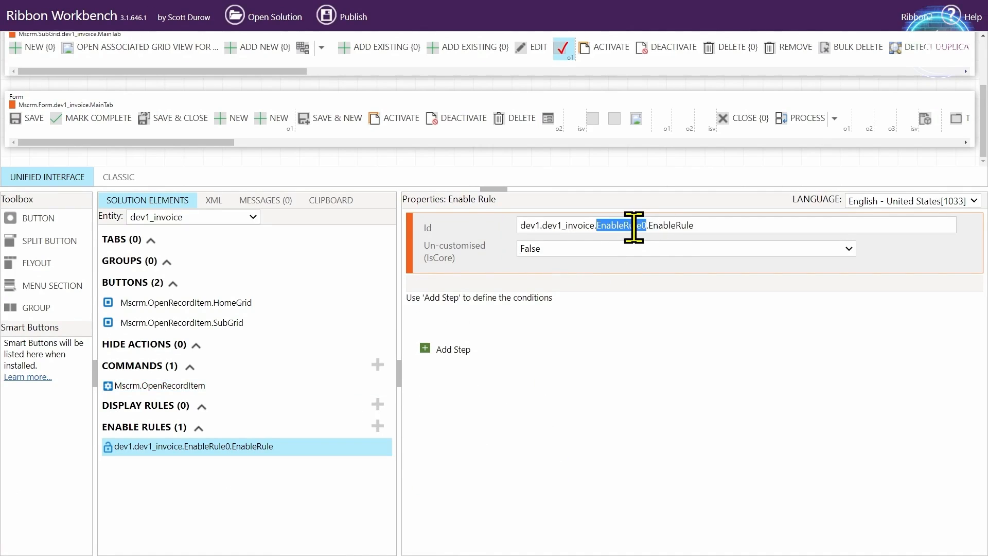
pyautogui.write('Hidden')
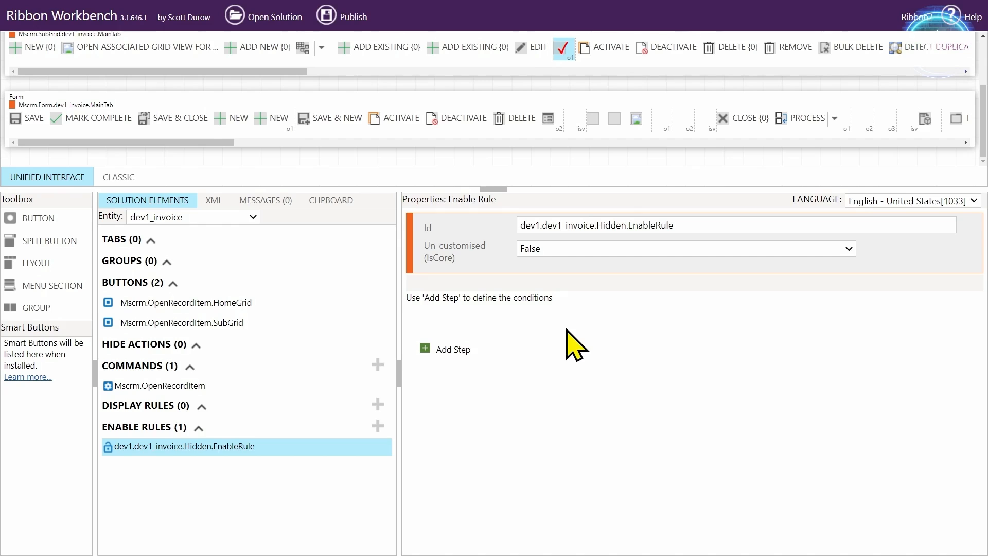
# - Add a ValueRule step to the Hidden enable rule with both Field and Value set to hidden
pyautogui.click(427, 349)
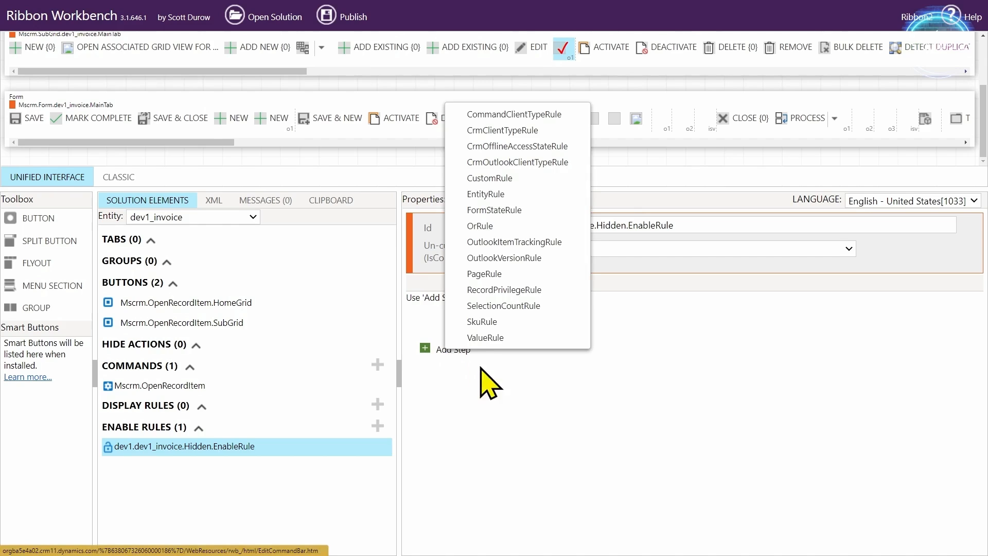
pyautogui.click(514, 336)
pyautogui.click(544, 350)
pyautogui.write('hidde')
pyautogui.write('hidden')
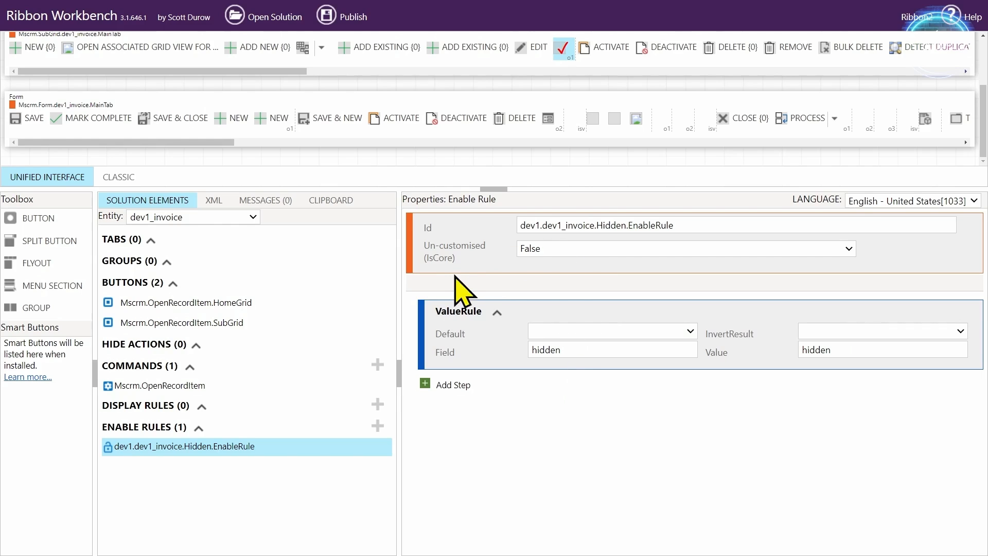
# - Assign the Mscrm.OpenRecordItem command to both the HomeGrid and the SubGrid buttons
pyautogui.click(229, 309)
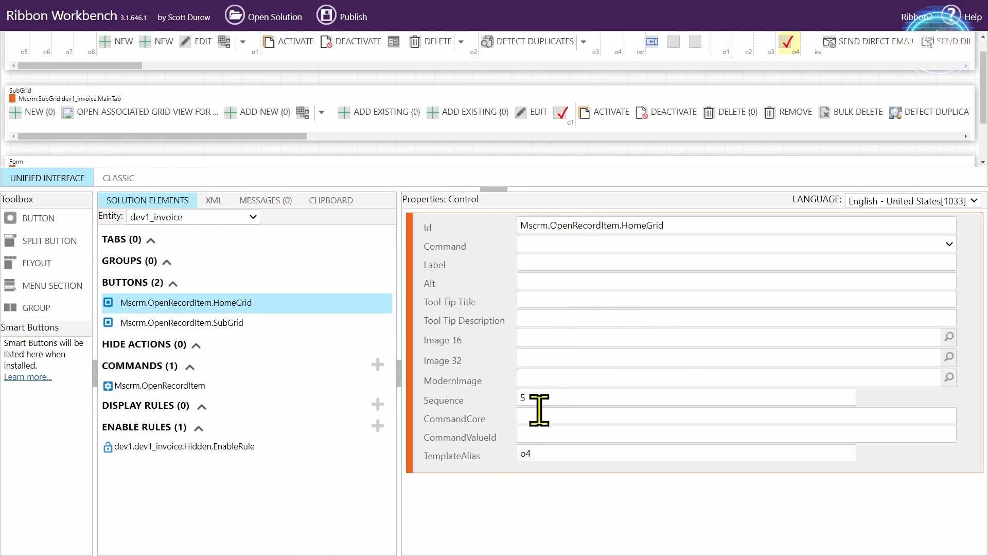
pyautogui.click(217, 386)
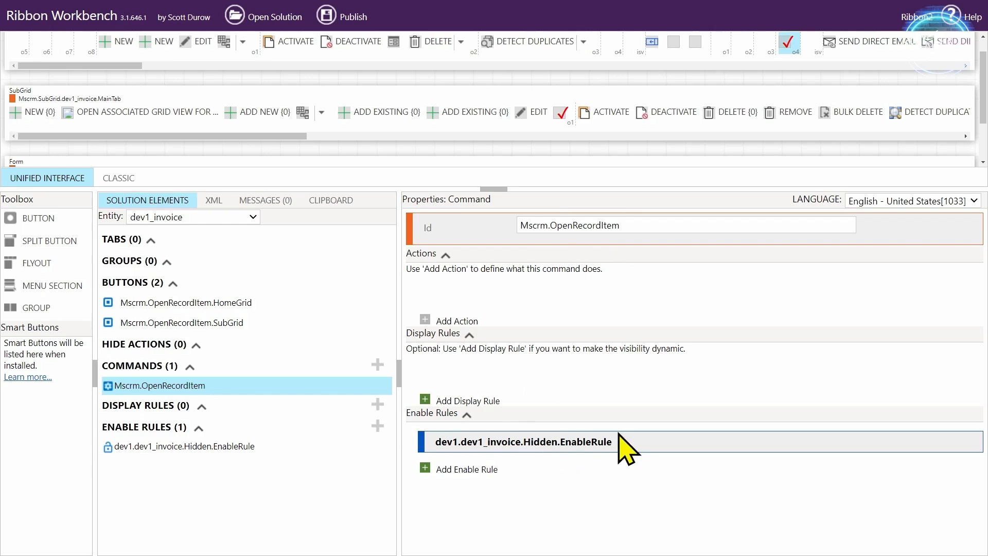
pyautogui.click(232, 308)
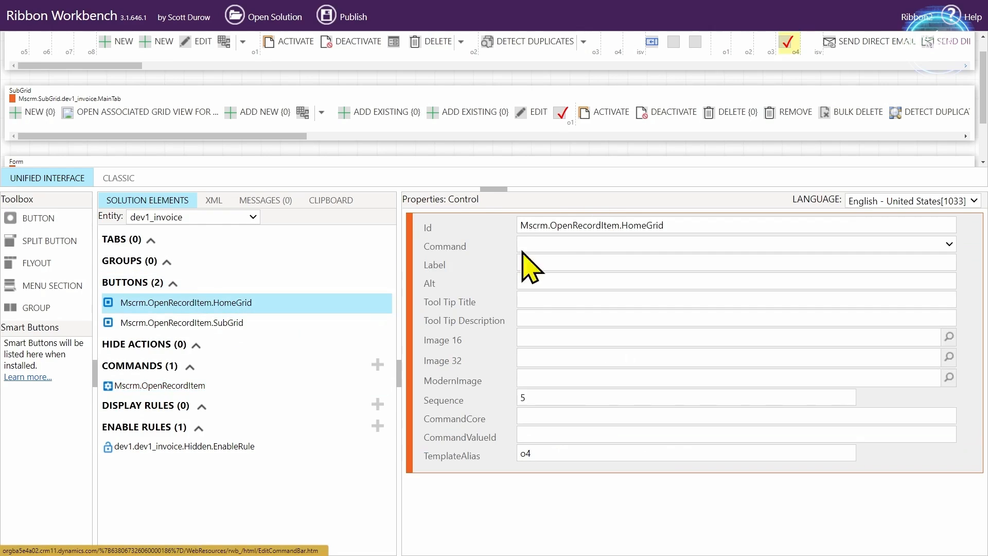
pyautogui.click(590, 245)
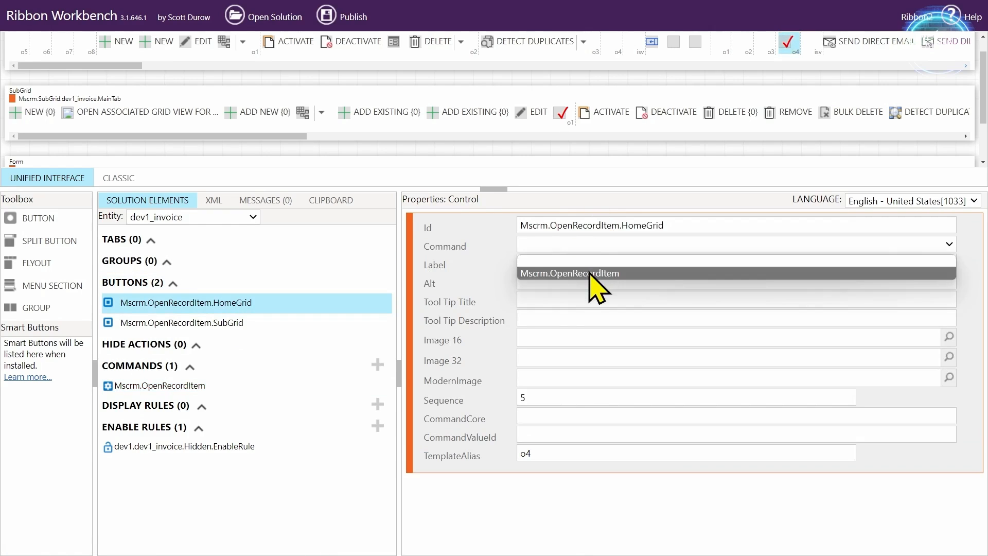
pyautogui.click(589, 272)
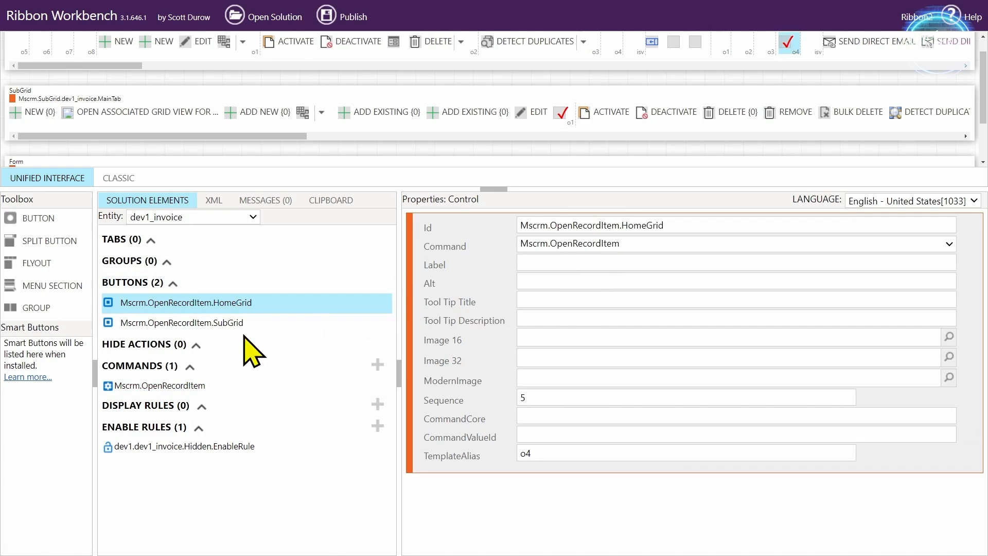
pyautogui.click(247, 322)
pyautogui.click(596, 246)
pyautogui.click(604, 274)
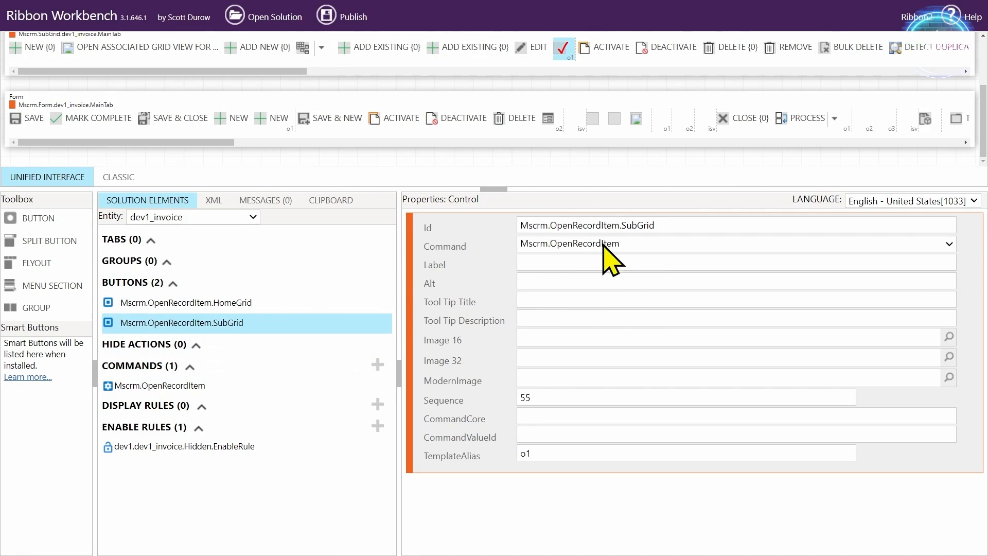
# - Review the Hidden enable rule and add a custom JavaScript action to the Mscrm.OpenRecordItem command
pyautogui.click(285, 446)
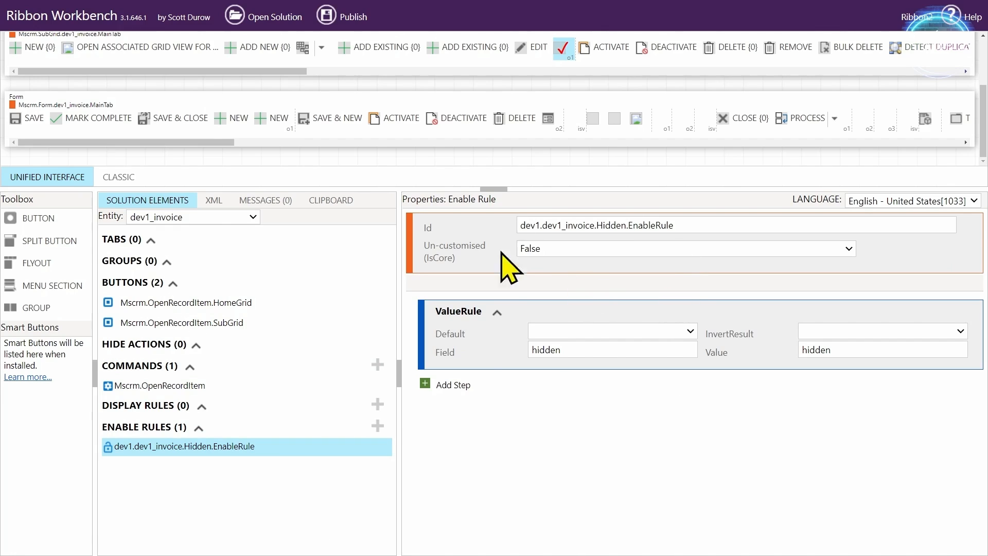
pyautogui.click(216, 385)
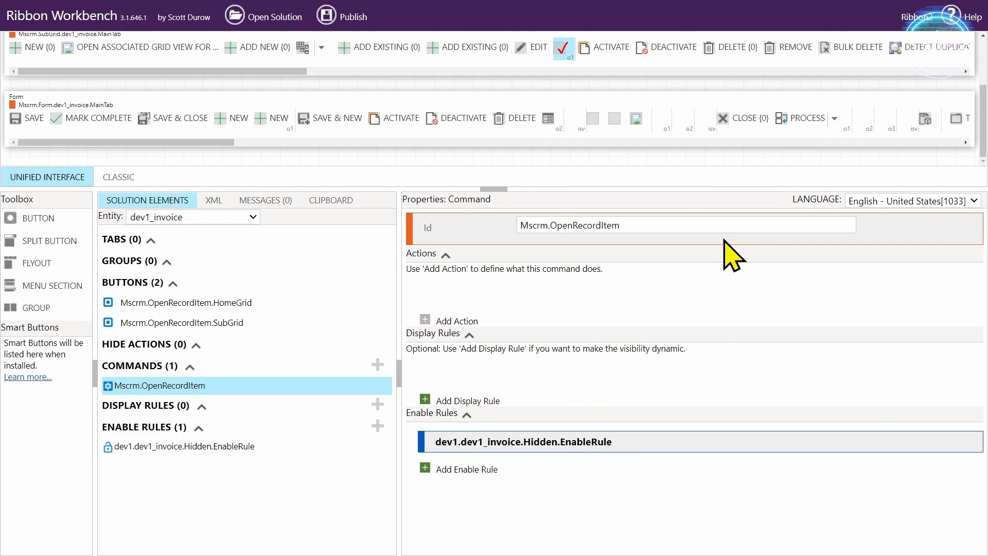
pyautogui.click(470, 321)
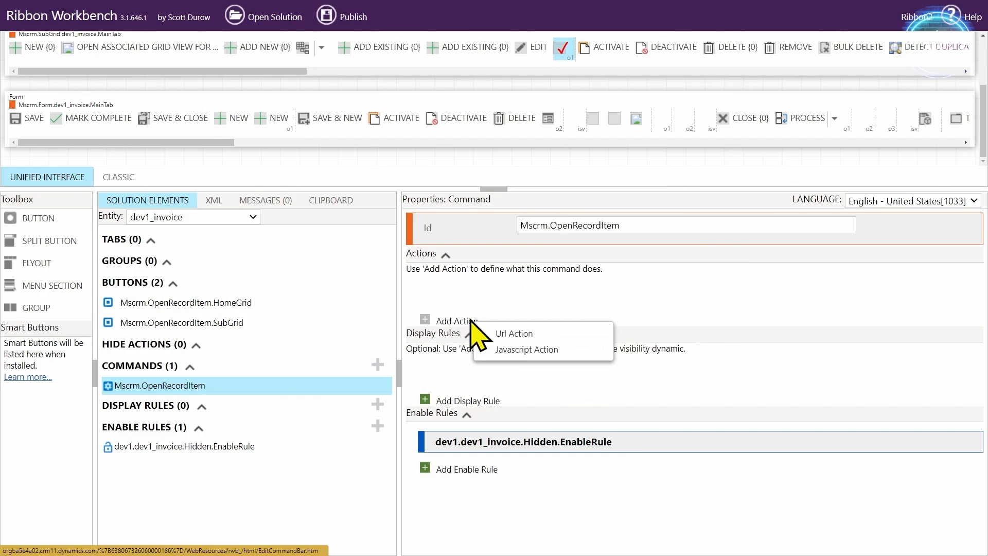
pyautogui.click(535, 350)
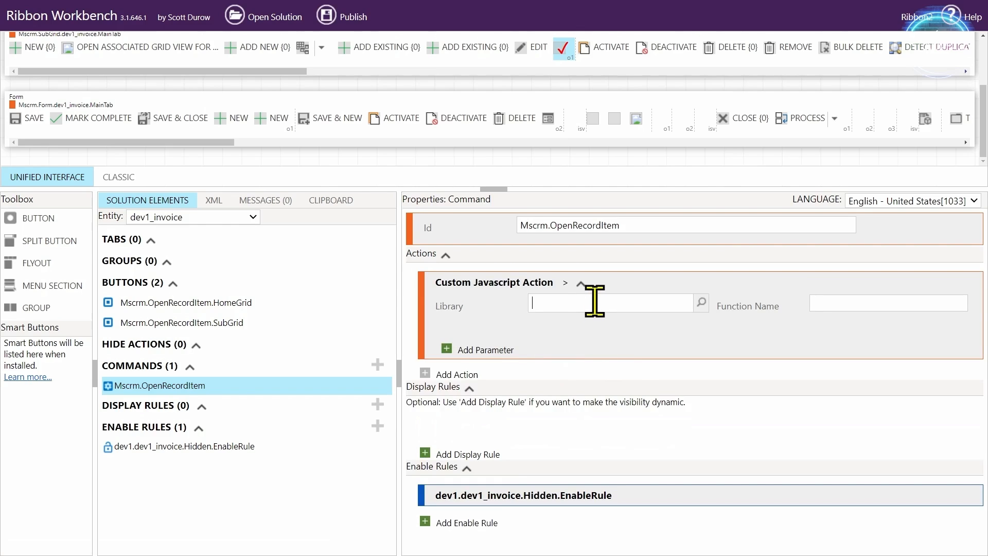
# - Set the library of the custom JavaScript action to dev1_/accountmanagement_scripts.js
pyautogui.write('account')
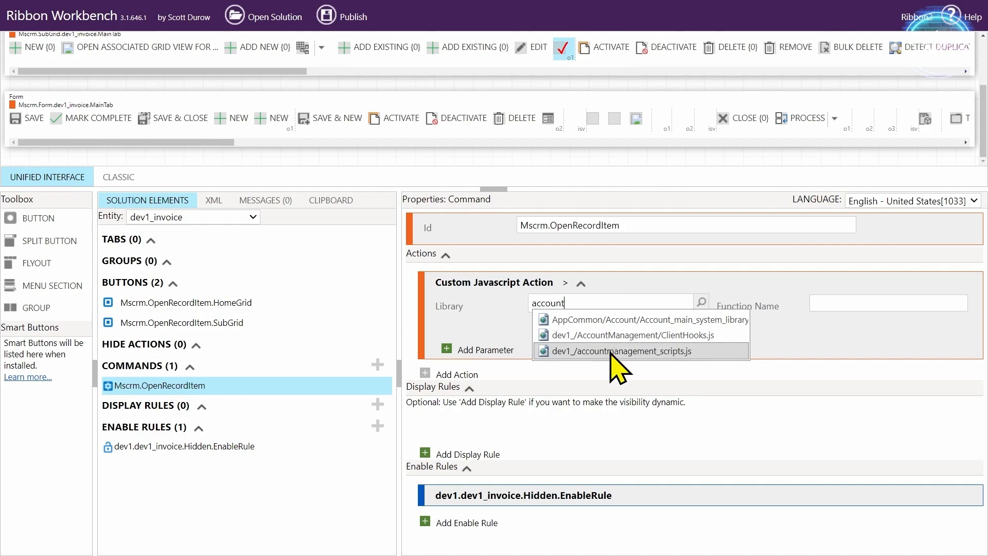
pyautogui.click(628, 352)
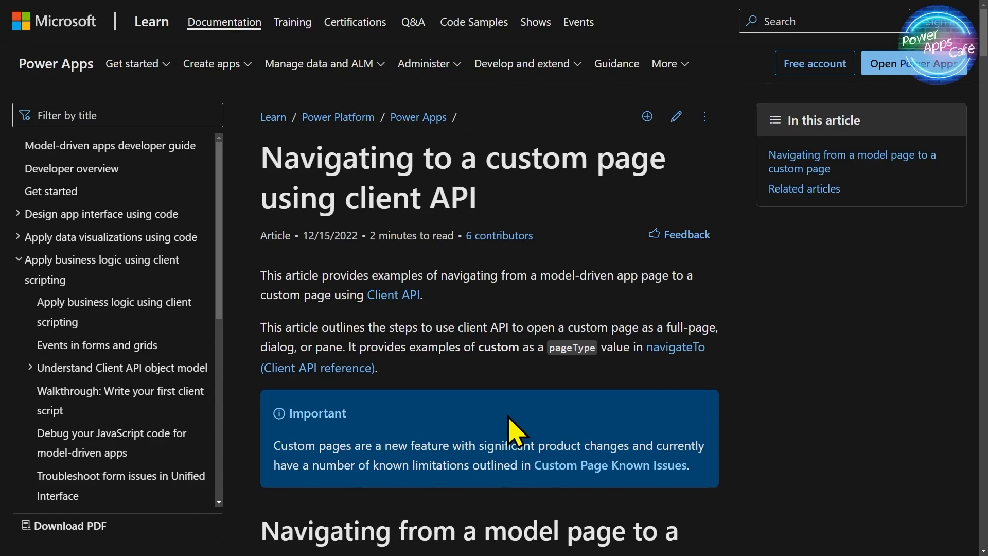
# - Read the Microsoft Learn article on navigating to a custom page using client API, including the inline full page code sample
pyautogui.scroll(-15, 515, 432)
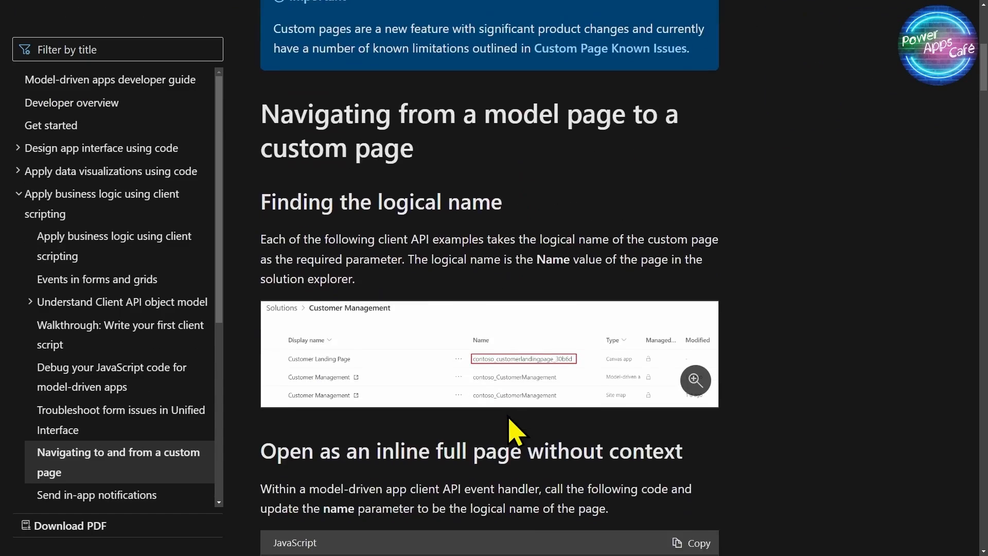
pyautogui.scroll(6, 513, 431)
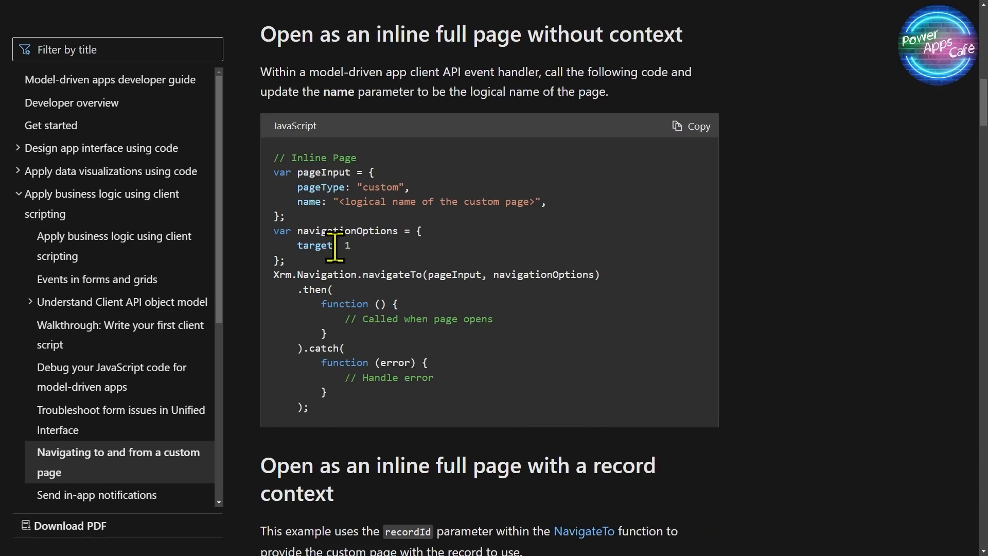
pyautogui.scroll(-5, 411, 230)
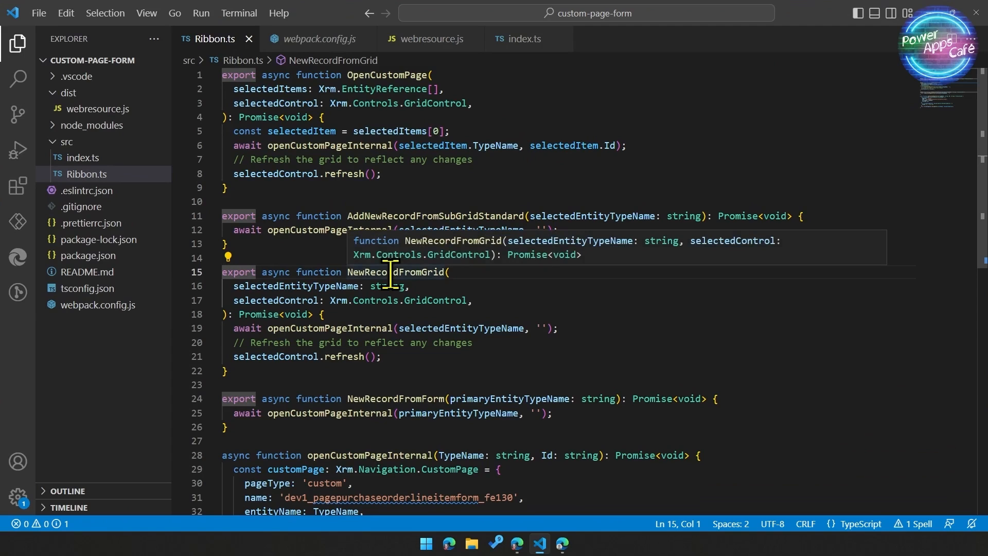
# - Switch to Visual Studio Code, look over the exported functions in Ribbon.ts and open the built webresource.js in the dist folder
pyautogui.click(445, 343)
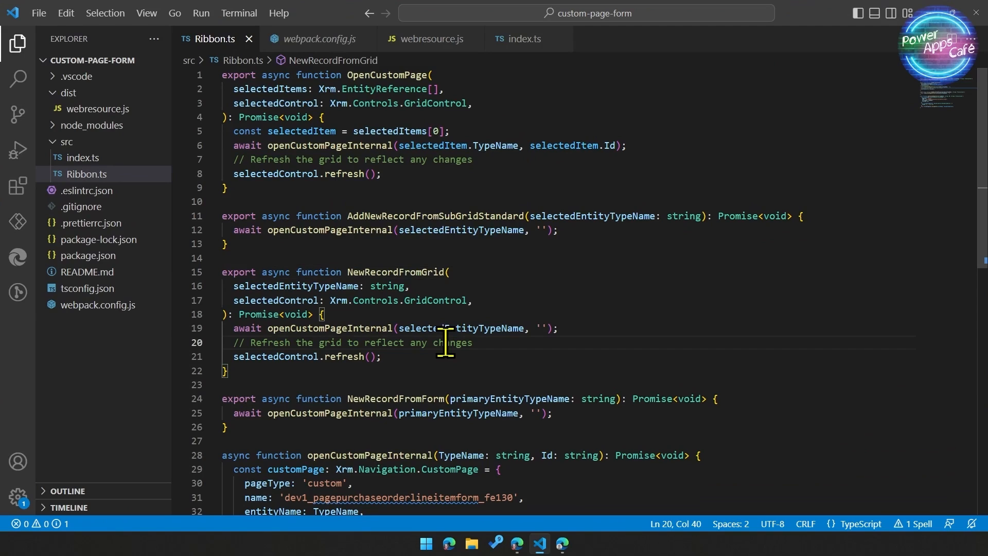
pyautogui.click(669, 145)
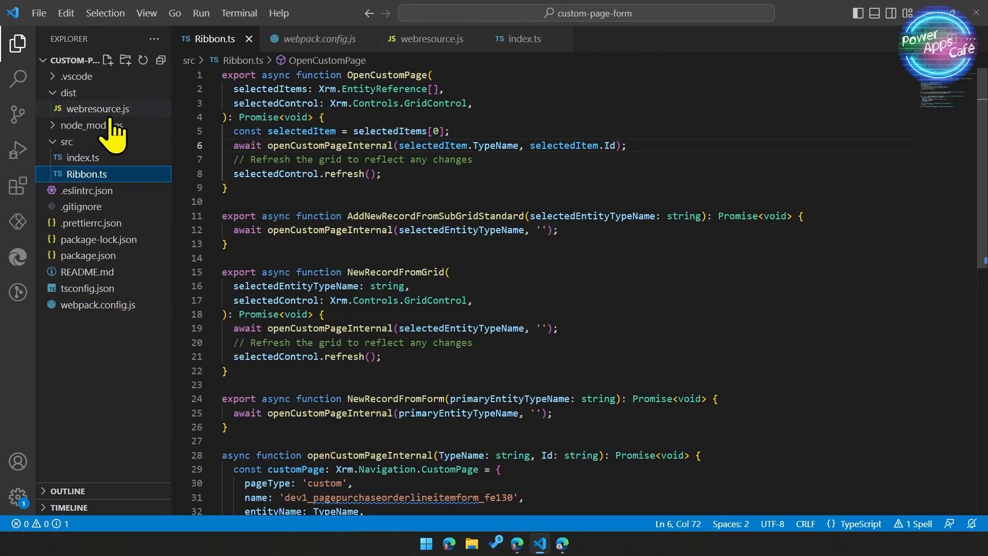
pyautogui.click(93, 110)
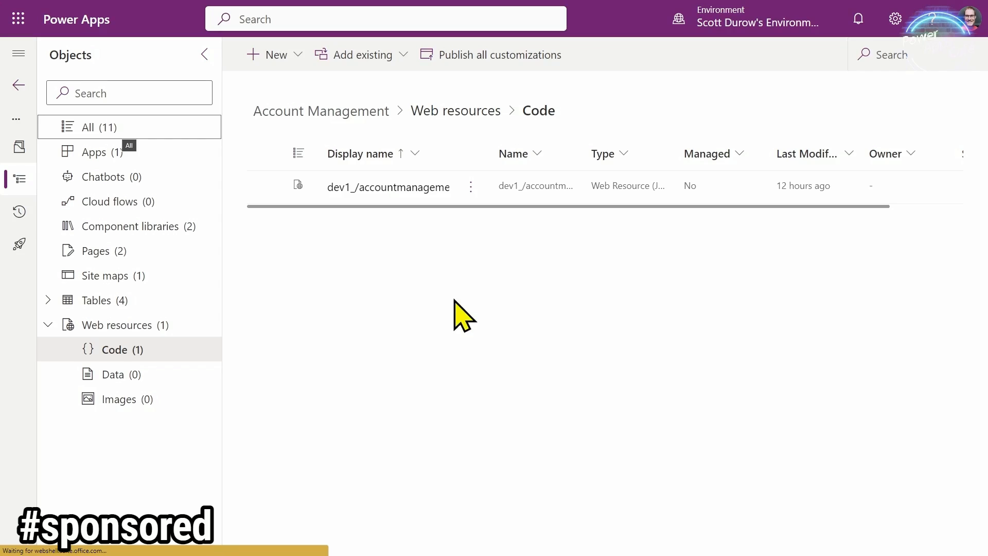
pyautogui.click(301, 57)
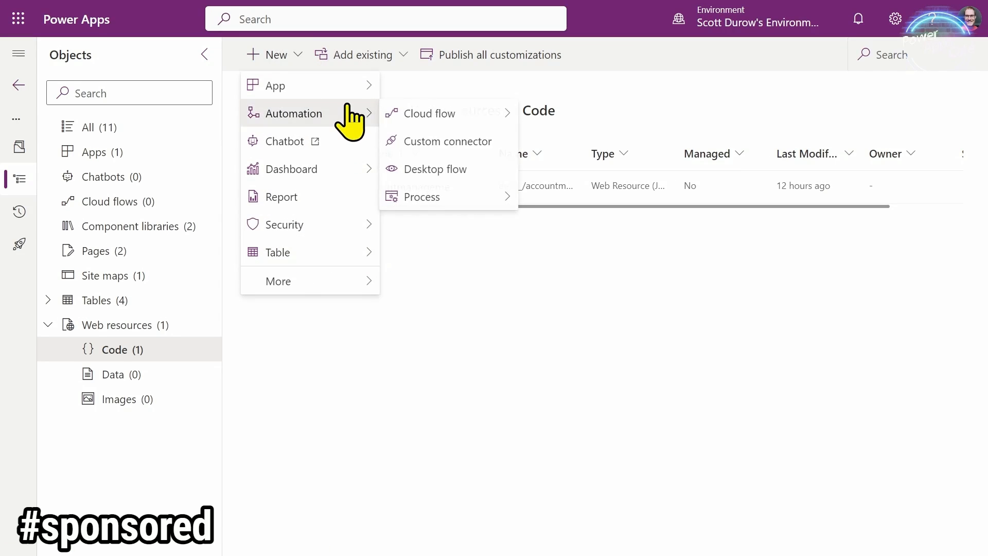
pyautogui.moveTo(355, 281)
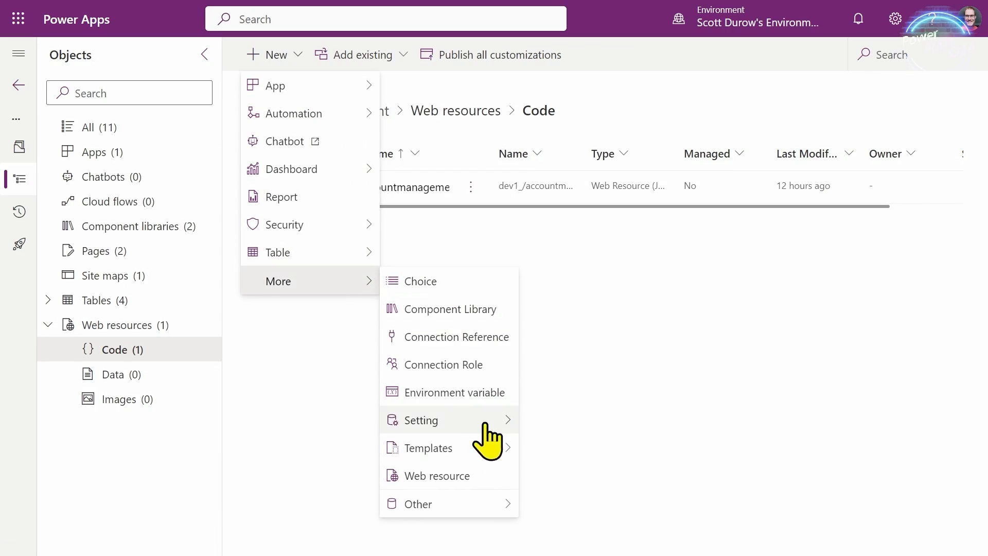
pyautogui.click(471, 492)
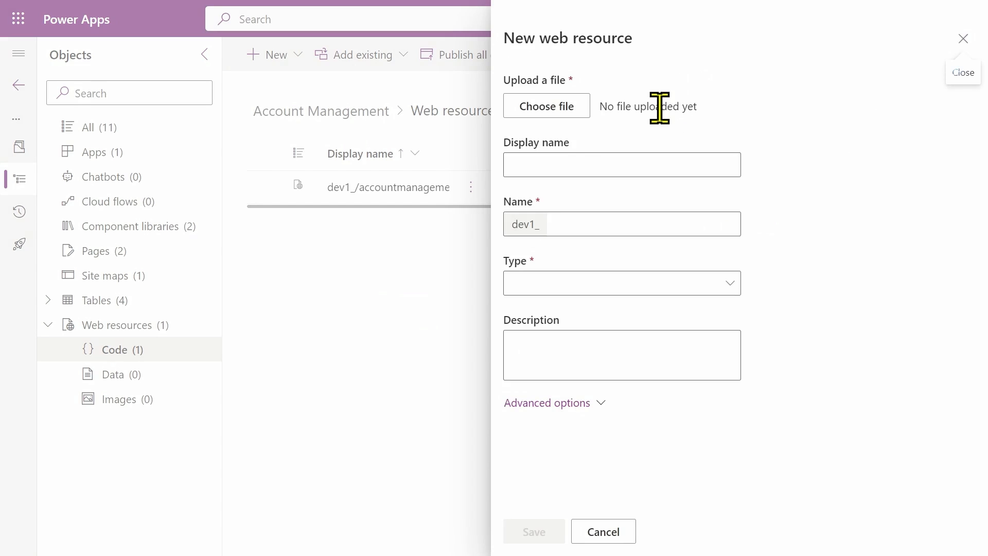
pyautogui.click(566, 284)
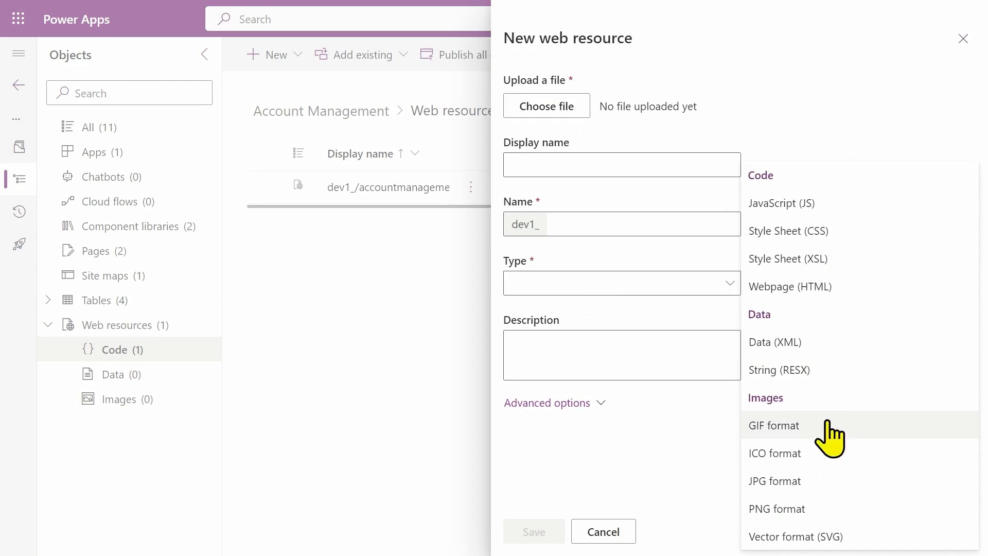
pyautogui.click(803, 202)
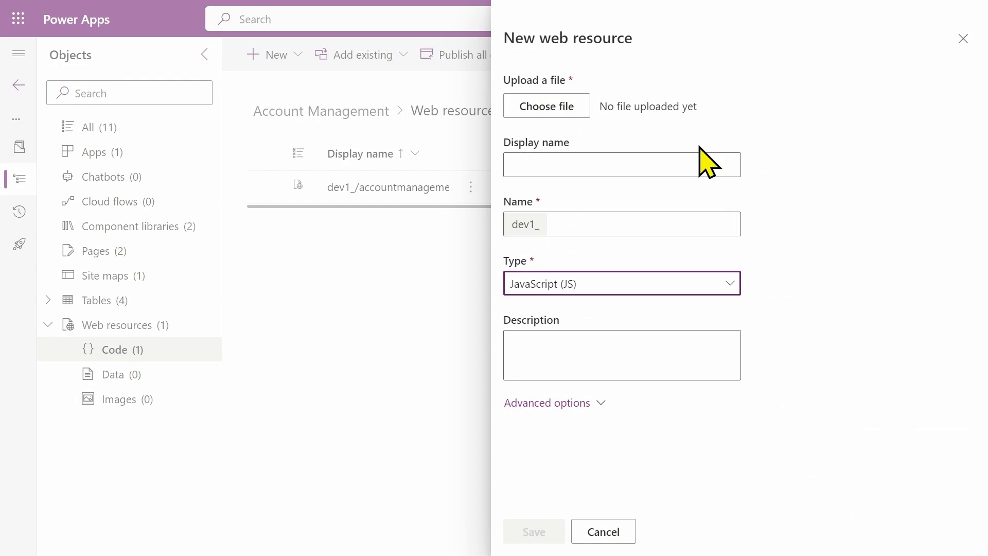
pyautogui.click(962, 41)
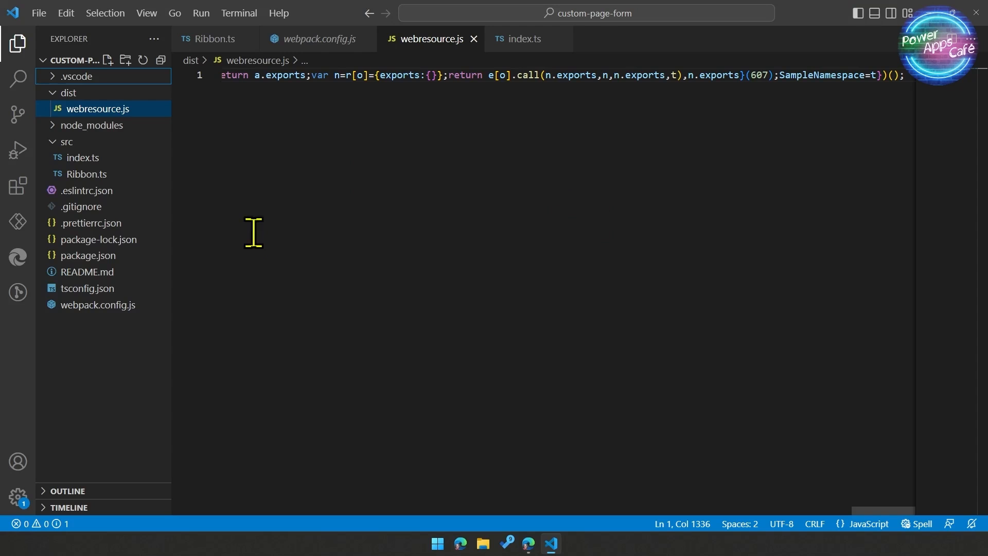
# - Open Ribbon.ts in Visual Studio Code and examine the customPage definition and its page name in the openCustomPageInternal function
pyautogui.click(99, 175)
pyautogui.scroll(-7, 426, 179)
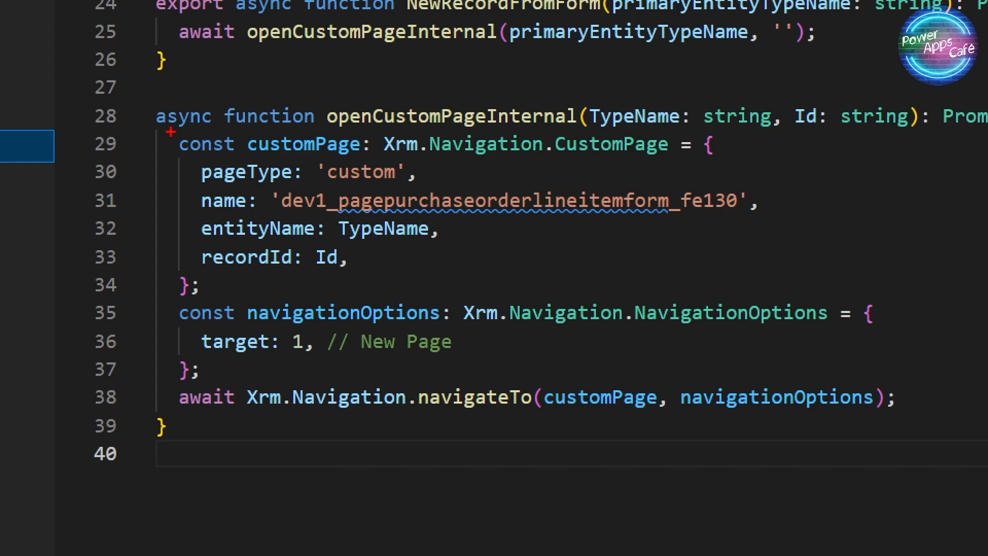
pyautogui.moveTo(170, 132)
pyautogui.mouseDown()
pyautogui.moveTo(221, 166)
pyautogui.moveTo(793, 268)
pyautogui.moveTo(794, 308)
pyautogui.mouseUp()
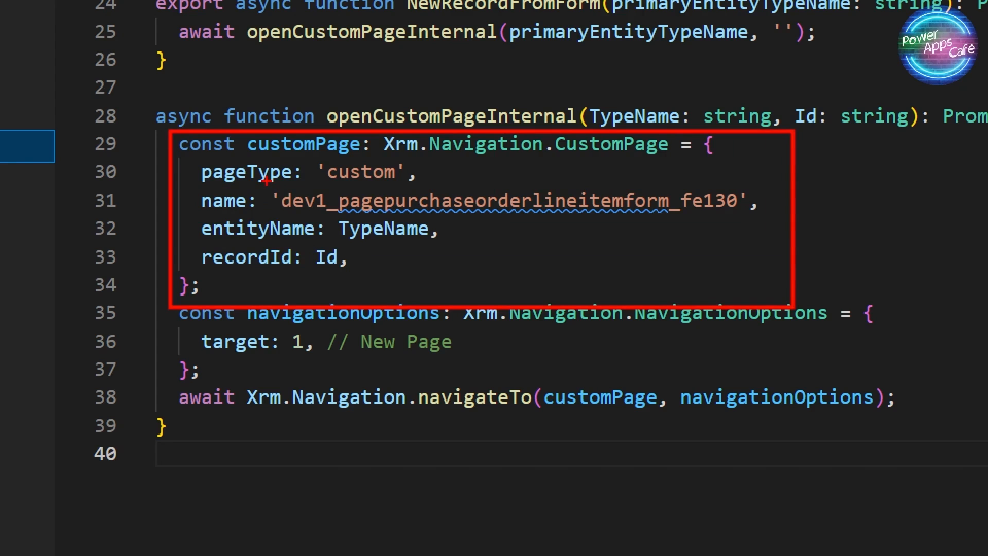
pyautogui.moveTo(266, 179)
pyautogui.mouseDown()
pyautogui.moveTo(782, 223)
pyautogui.moveTo(774, 224)
pyautogui.mouseUp()
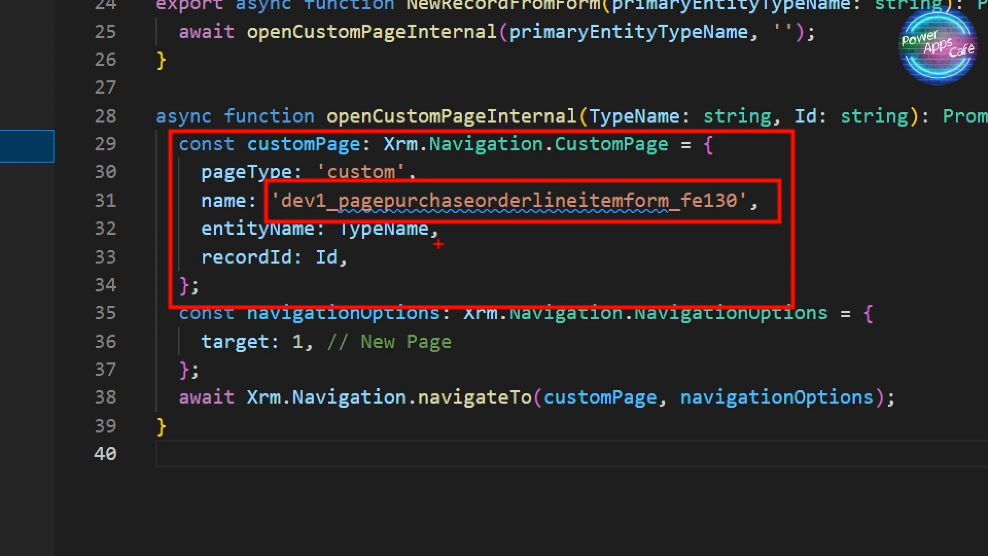
pyautogui.press('Escape')
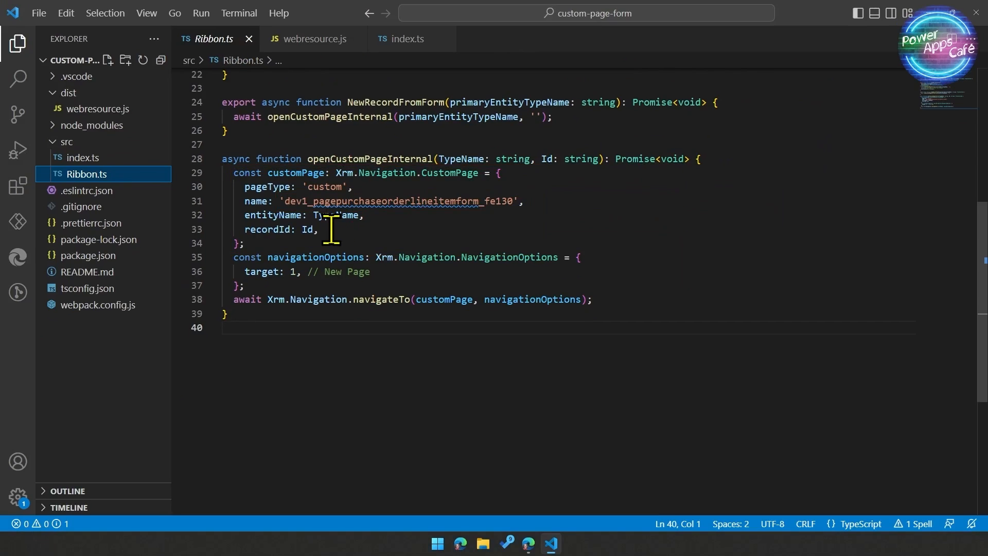
# - Examine the navigationOptions target and the entityName and recordId properties in the openCustomPageInternal function
pyautogui.hotkey('ctrl', '1')
pyautogui.click(244, 249)
pyautogui.moveTo(228, 252); pyautogui.dragTo(526, 276)
pyautogui.moveTo(808, 303)
pyautogui.mouseDown()
pyautogui.moveTo(913, 331)
pyautogui.moveTo(984, 335)
pyautogui.mouseUp()
pyautogui.moveTo(520, 294); pyautogui.dragTo(675, 247)
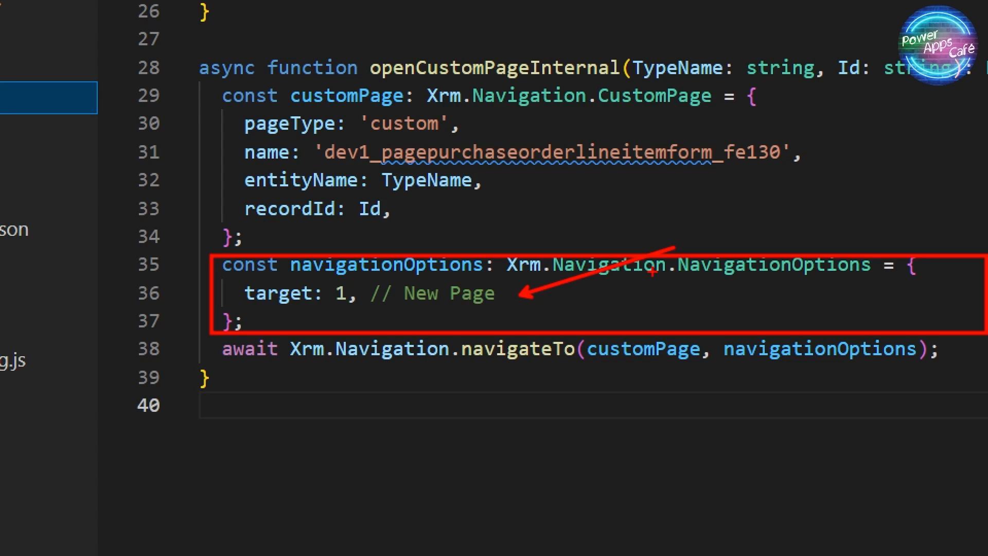
pyautogui.moveTo(497, 185); pyautogui.dragTo(610, 185)
pyautogui.moveTo(435, 214); pyautogui.dragTo(553, 212)
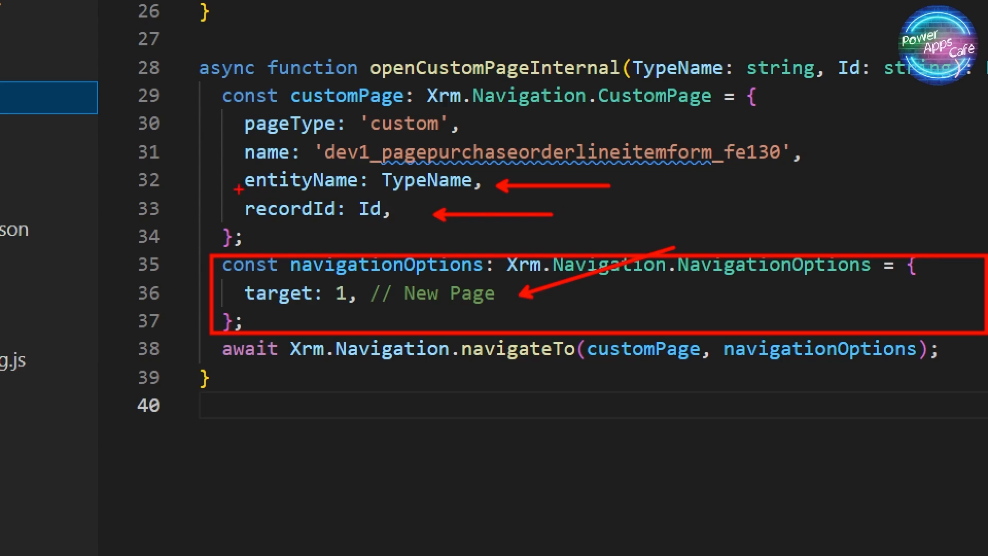
pyautogui.moveTo(236, 190); pyautogui.dragTo(415, 227)
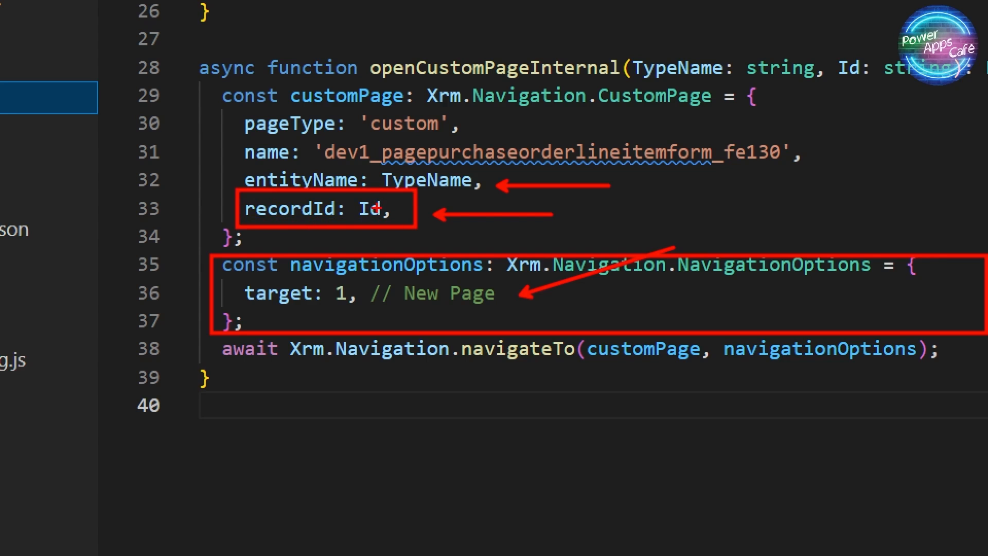
pyautogui.press('Escape')
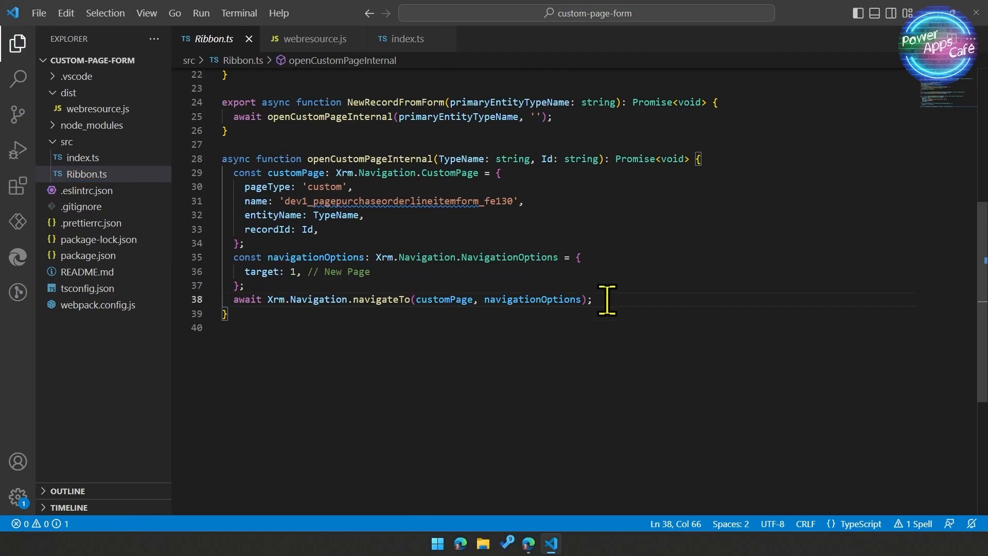
pyautogui.press('Return')
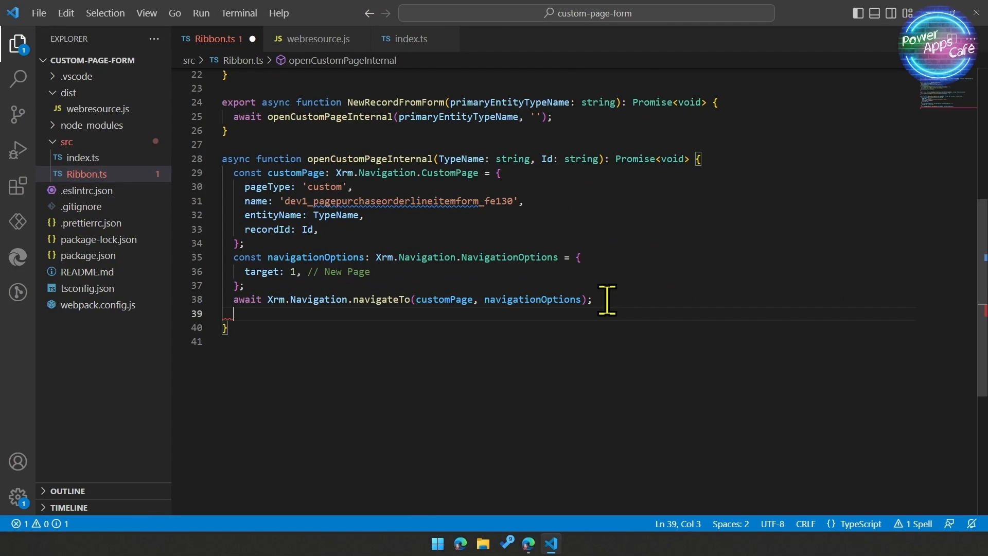
pyautogui.write('Xrm.Nav')
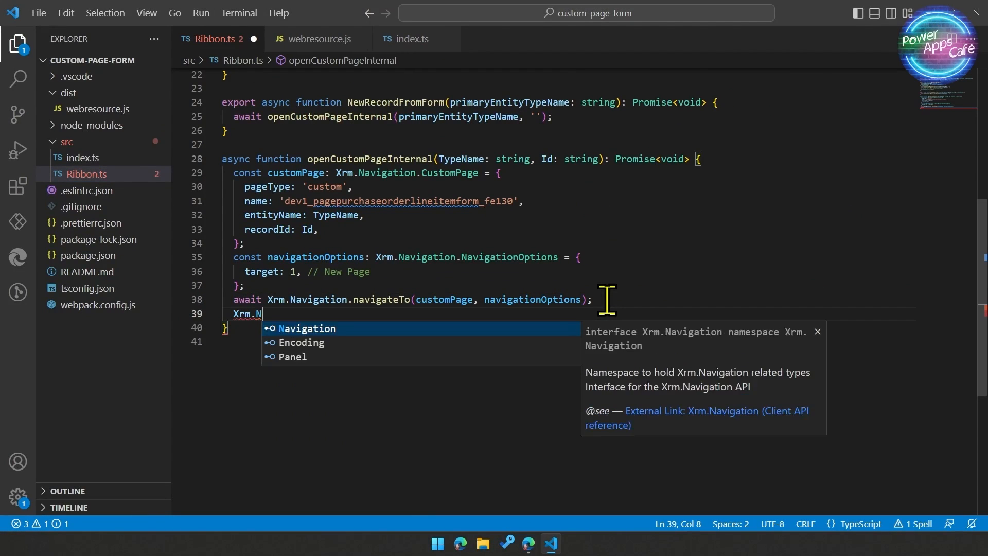
pyautogui.press('Tab')
pyautogui.press('BackSpace')
pyautogui.press('BackSpace')
pyautogui.press('BackSpace')
pyautogui.press('BackSpace')
pyautogui.press('BackSpace')
pyautogui.press('BackSpace')
pyautogui.press('BackSpace')
pyautogui.press('BackSpace')
pyautogui.press('BackSpace')
pyautogui.press('BackSpace')
pyautogui.press('BackSpace')
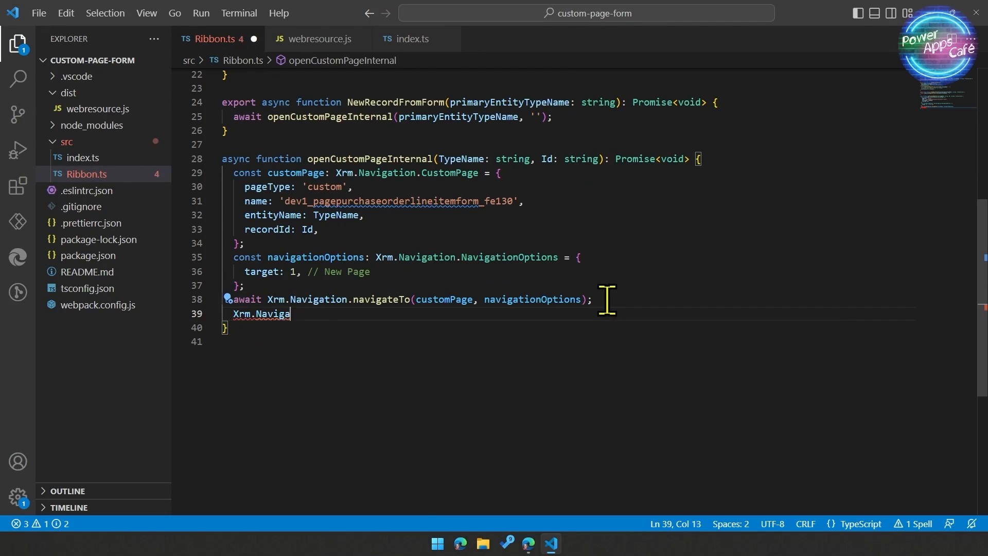
pyautogui.press('BackSpace')
pyautogui.press('BackSpace')
pyautogui.press('BackSpace')
pyautogui.press('BackSpace')
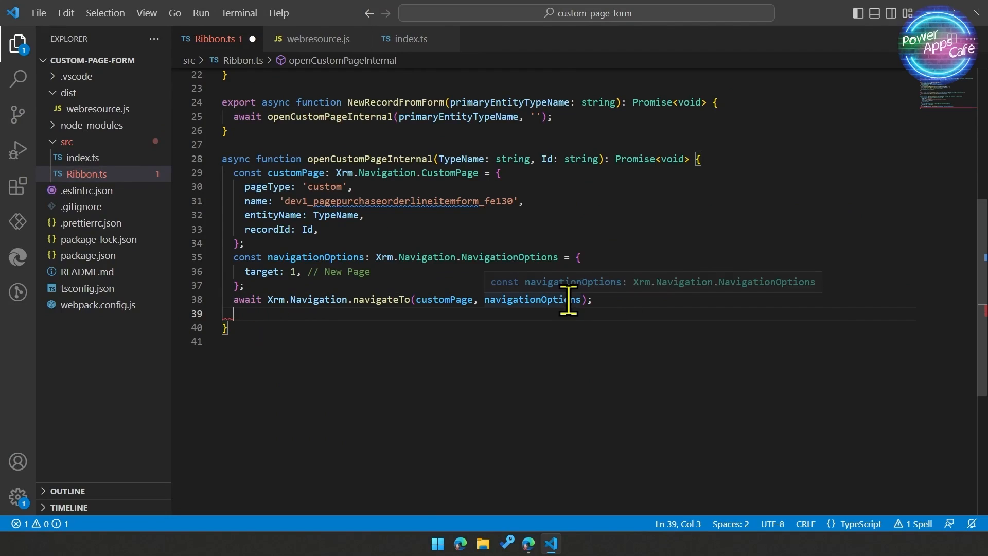
pyautogui.hotkey('ctrl', 'z')
pyautogui.press('BackSpace')
pyautogui.press('BackSpace')
pyautogui.press('BackSpace')
pyautogui.press('BackSpace')
pyautogui.press('BackSpace')
pyautogui.press('BackSpace')
pyautogui.press('BackSpace')
pyautogui.press('BackSpace')
pyautogui.press('BackSpace')
pyautogui.press('BackSpace')
pyautogui.press('BackSpace')
pyautogui.press('BackSpace')
pyautogui.press('BackSpace')
pyautogui.press('BackSpace')
pyautogui.press('BackSpace')
pyautogui.press('BackSpace')
pyautogui.hotkey('ctrl', 's')
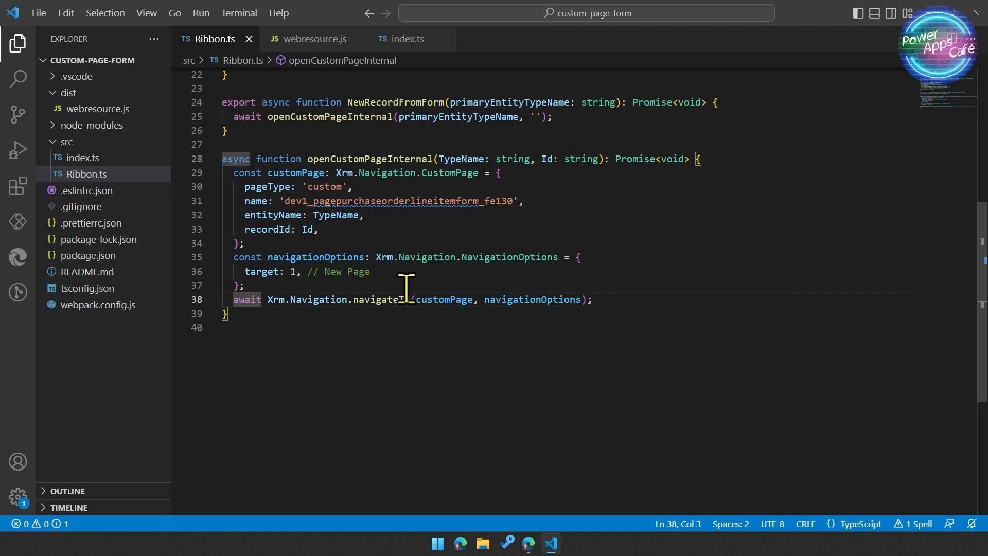
# - Examine how the OpenCustomPage function takes the first of the selectedItems and passes its TypeName and Id to openCustomPageInternal
pyautogui.scroll(5, 406, 287)
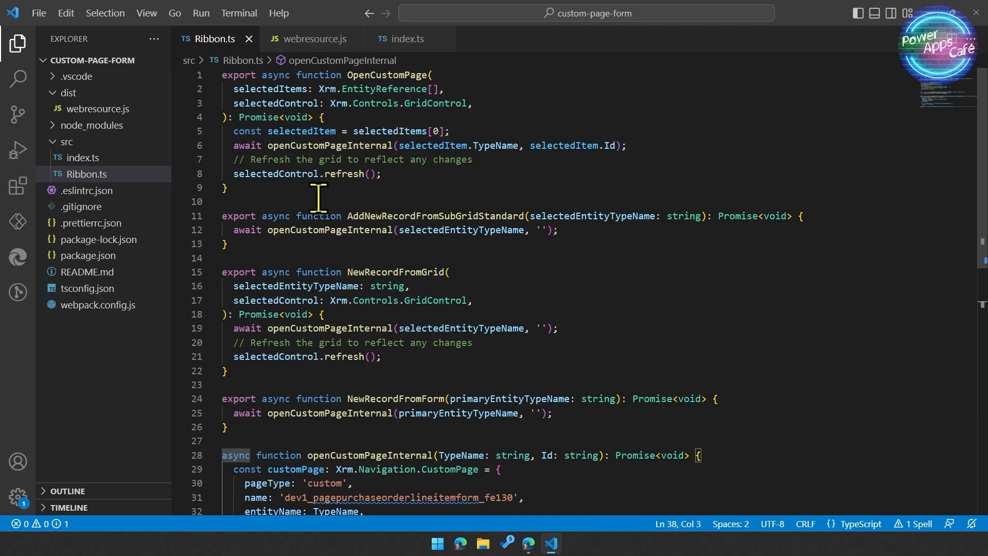
pyautogui.click(319, 244)
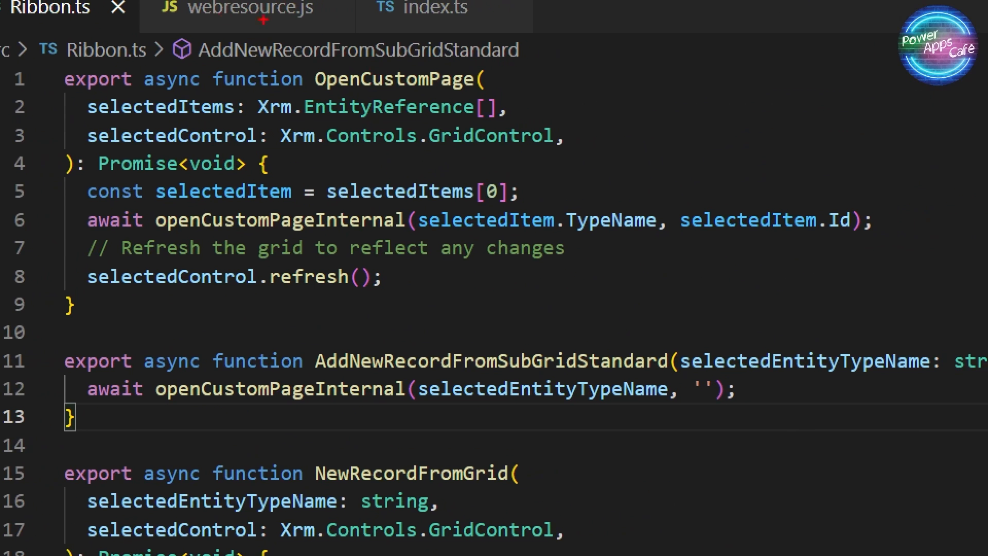
pyautogui.moveTo(81, 95); pyautogui.dragTo(544, 122)
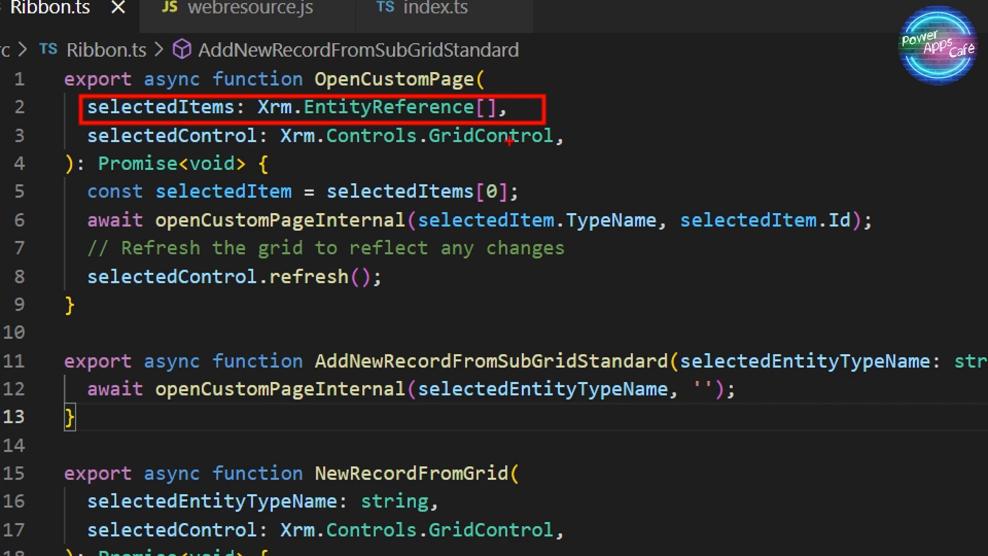
pyautogui.moveTo(77, 176)
pyautogui.mouseDown()
pyautogui.moveTo(135, 190)
pyautogui.moveTo(567, 201)
pyautogui.moveTo(563, 210)
pyautogui.mouseUp()
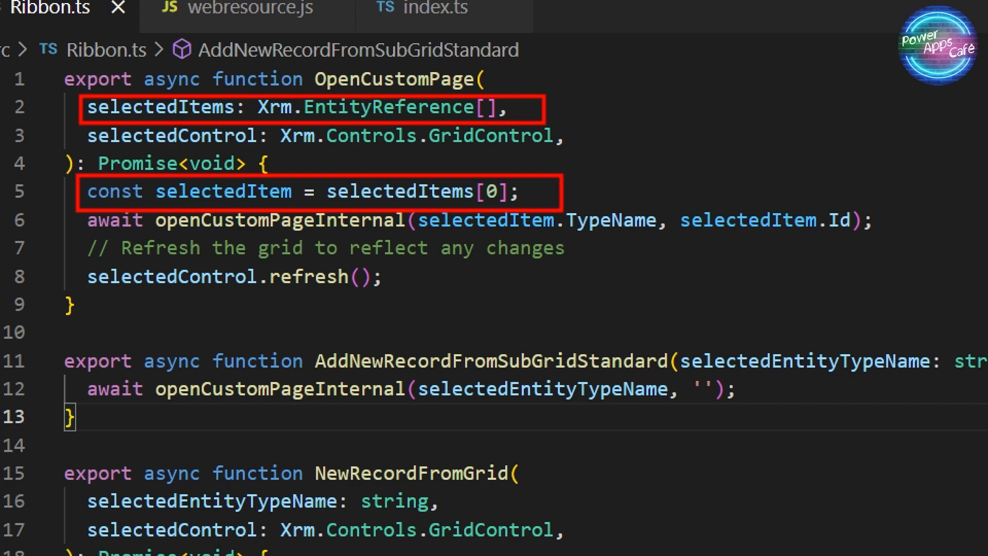
pyautogui.moveTo(75, 209)
pyautogui.mouseDown()
pyautogui.moveTo(942, 241)
pyautogui.moveTo(921, 239)
pyautogui.mouseUp()
pyautogui.moveTo(794, 203); pyautogui.dragTo(870, 140)
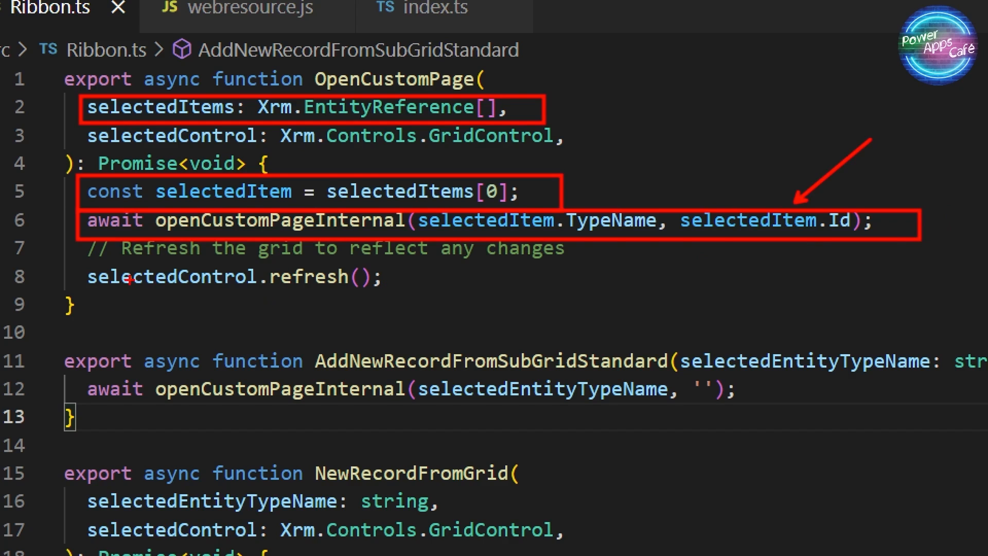
# - Examine the selectedControl parameter and the grid refresh call in the OpenCustomPage function
pyautogui.hotkey('ctrl', 'z')
pyautogui.hotkey('ctrl', 'z')
pyautogui.hotkey('ctrl', 'z')
pyautogui.hotkey('ctrl', 'z')
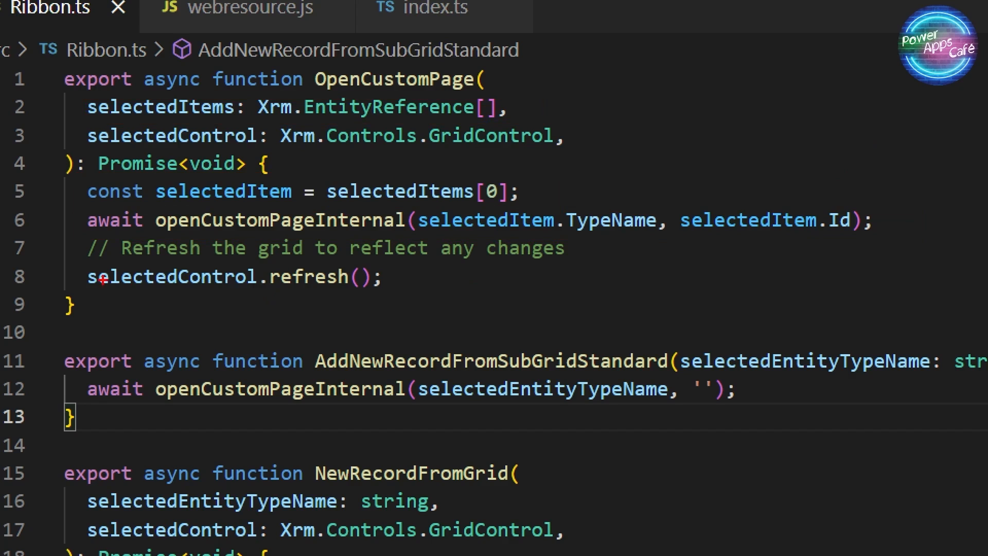
pyautogui.moveTo(83, 262)
pyautogui.mouseDown()
pyautogui.moveTo(471, 289)
pyautogui.moveTo(465, 297)
pyautogui.mouseUp()
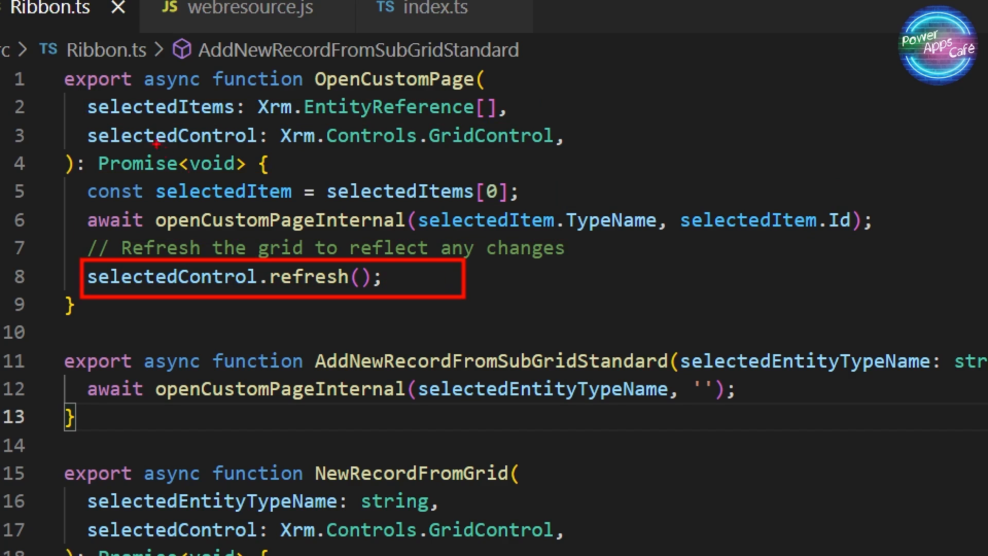
pyautogui.moveTo(571, 137)
pyautogui.mouseDown()
pyautogui.moveTo(650, 106)
pyautogui.moveTo(718, 101)
pyautogui.mouseUp()
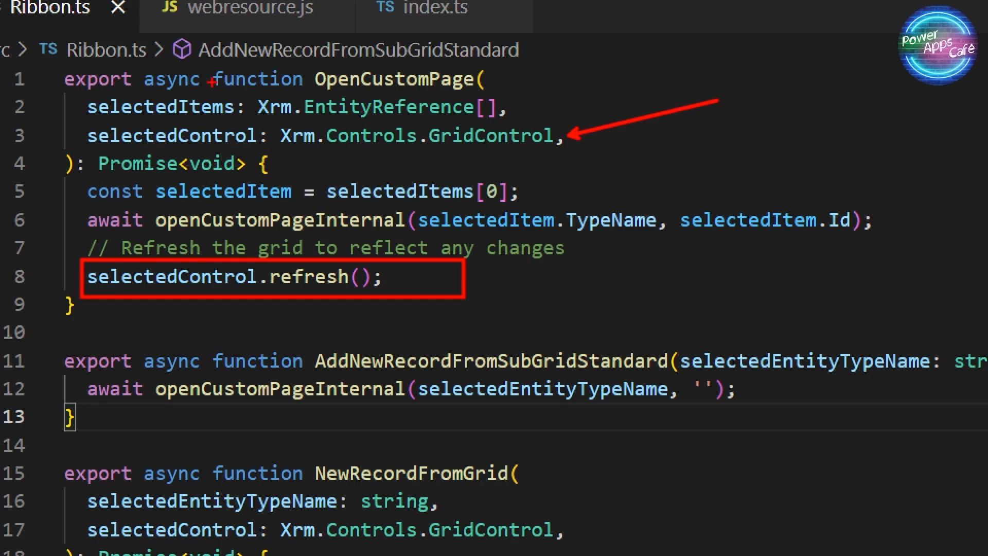
# - Examine the async and await keywords in the OpenCustomPage function and the output settings in webpack.config.js
pyautogui.moveTo(211, 82); pyautogui.dragTo(309, 75)
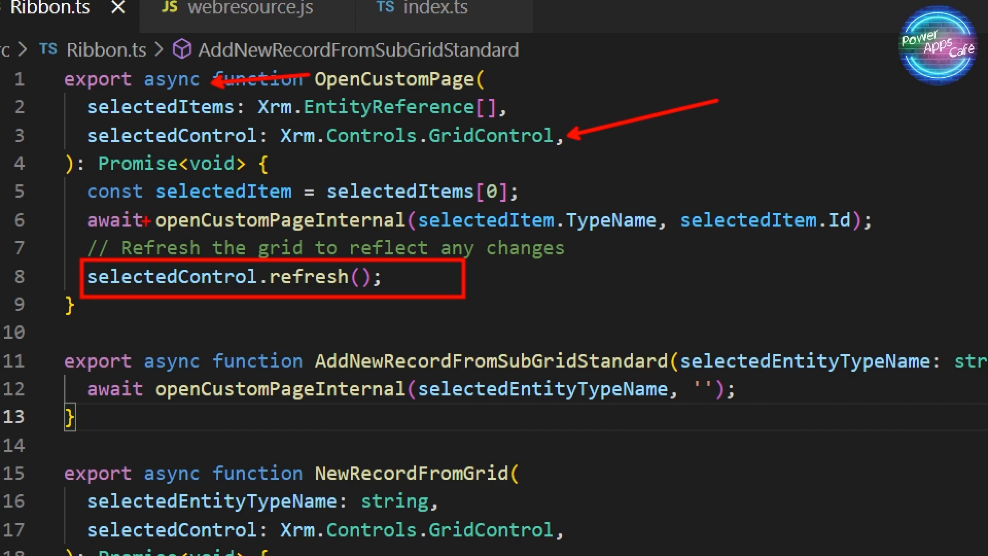
pyautogui.moveTo(154, 217); pyautogui.dragTo(249, 200)
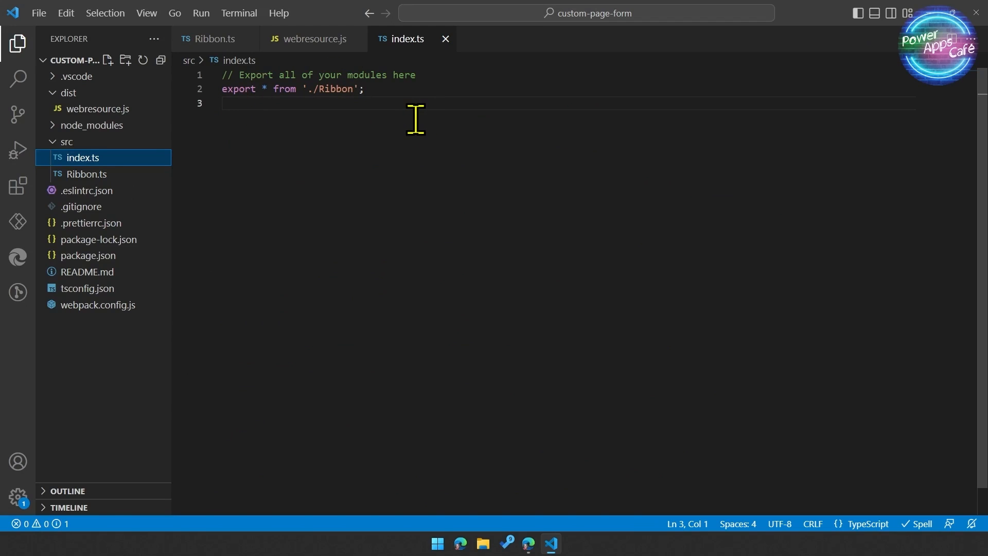
pyautogui.click(102, 305)
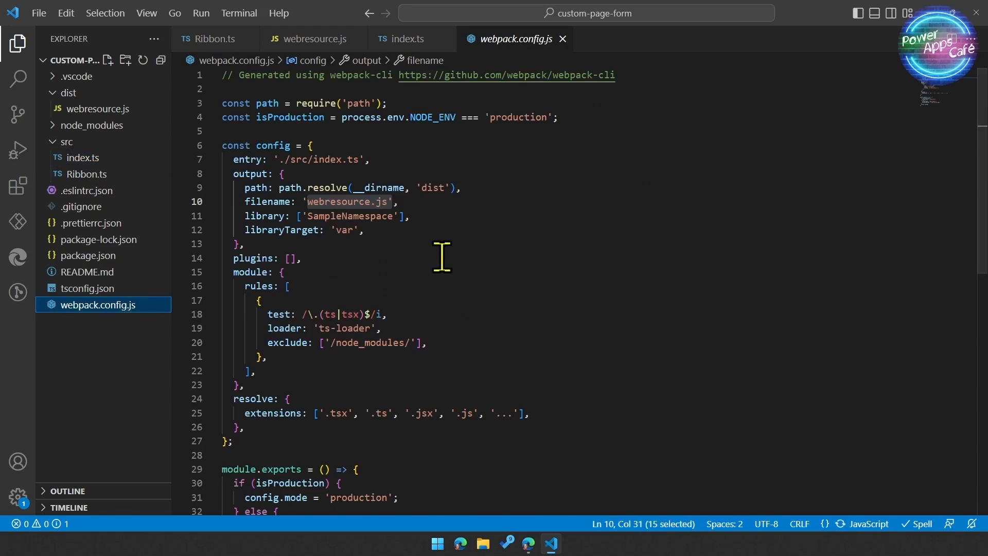
pyautogui.scroll(-3, 507, 284)
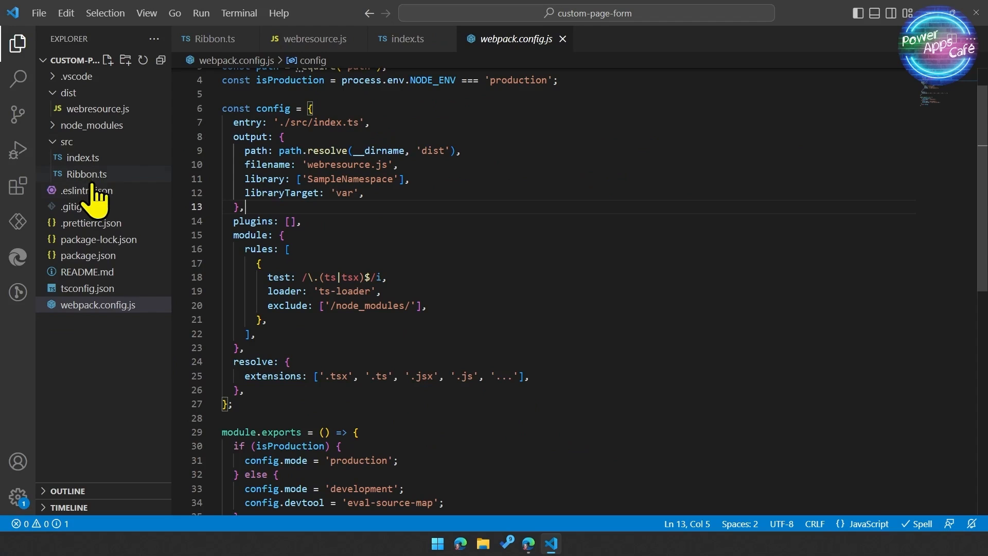
# - Return to Ribbon.ts and examine the Xrm.EntityReference type of the selectedItems parameter in OpenCustomPage
pyautogui.click(86, 174)
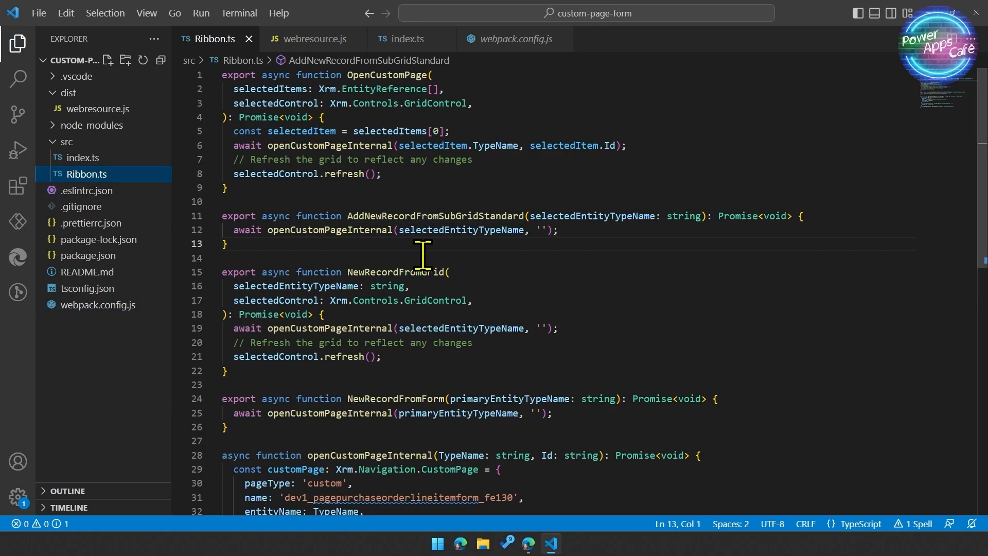
pyautogui.moveTo(401, 89)
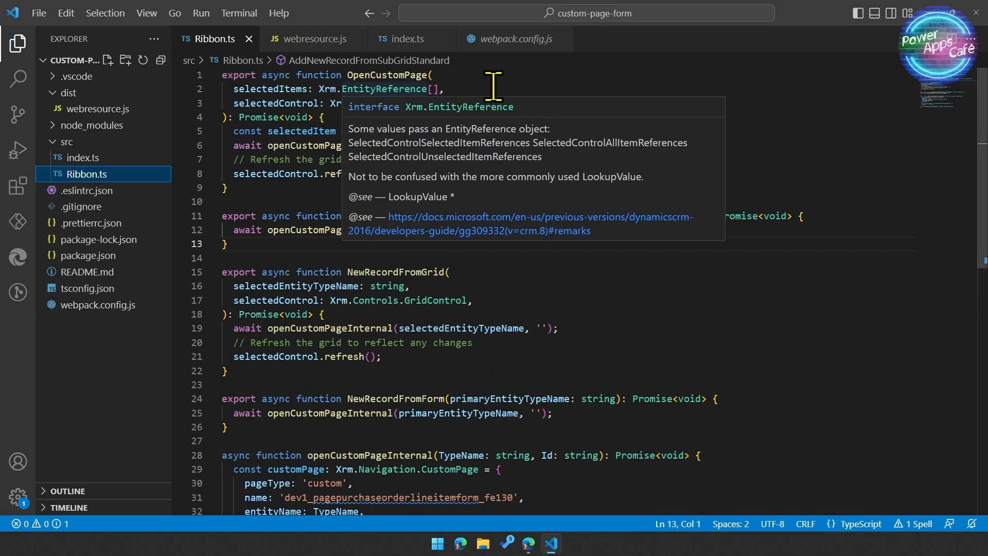
pyautogui.click(492, 86)
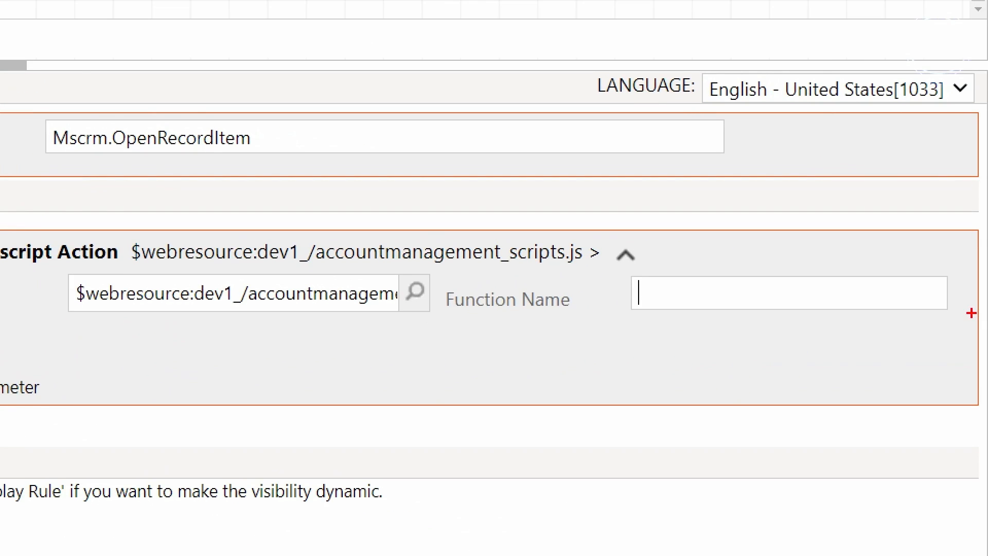
# - Set the Mscrm.OpenRecordItem action's function name to SampleNamespace.OpenCustomPage and add a CRM parameter with the value SelectedControlSelectedItemReferences
pyautogui.write('SampleNamespace.OpenCustomPage')
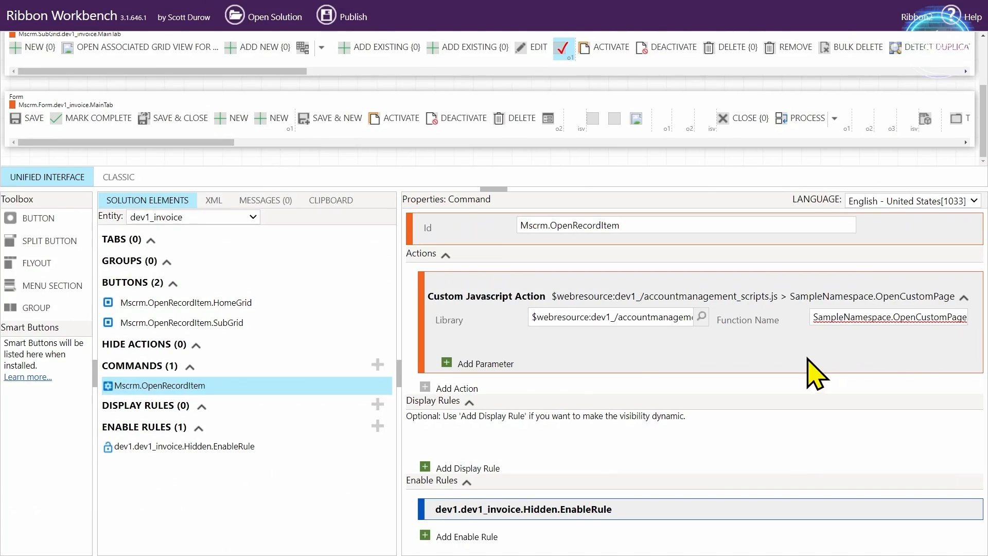
pyautogui.click(6, 407)
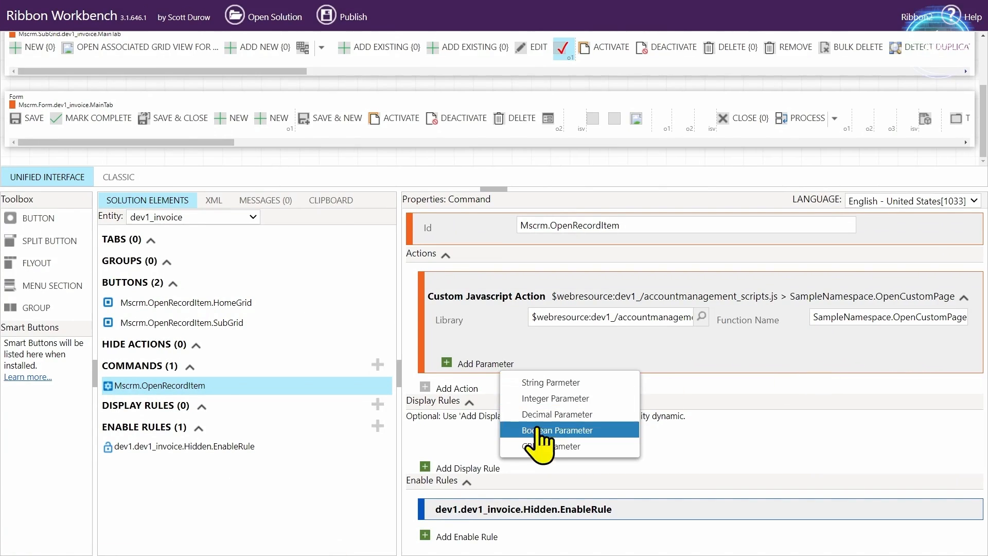
pyautogui.click(561, 446)
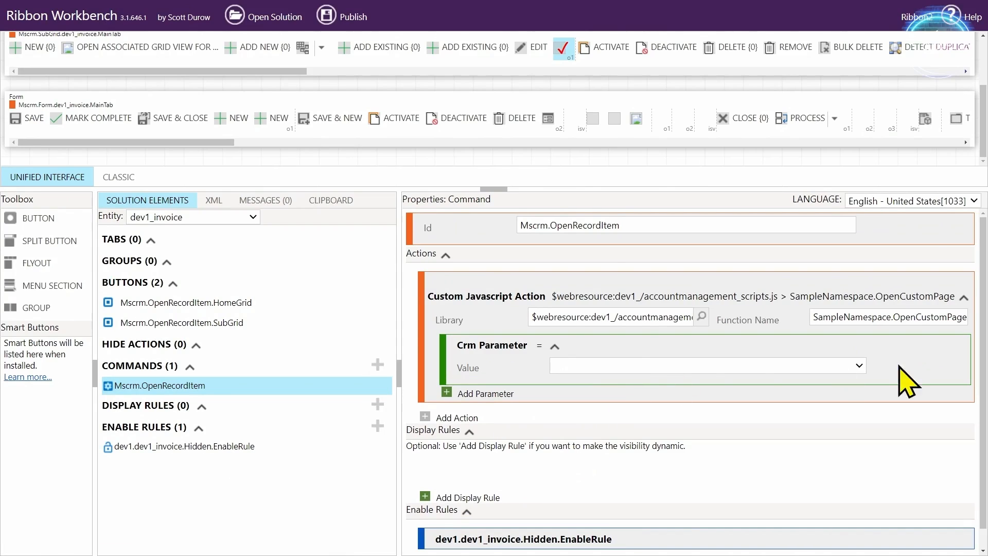
pyautogui.click(847, 369)
pyautogui.scroll(-1, 795, 278)
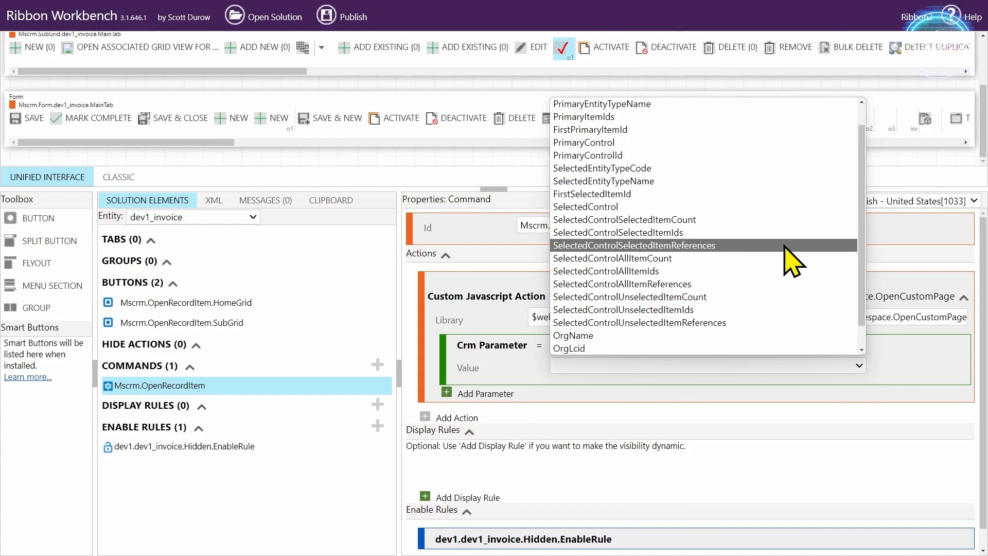
pyautogui.click(794, 260)
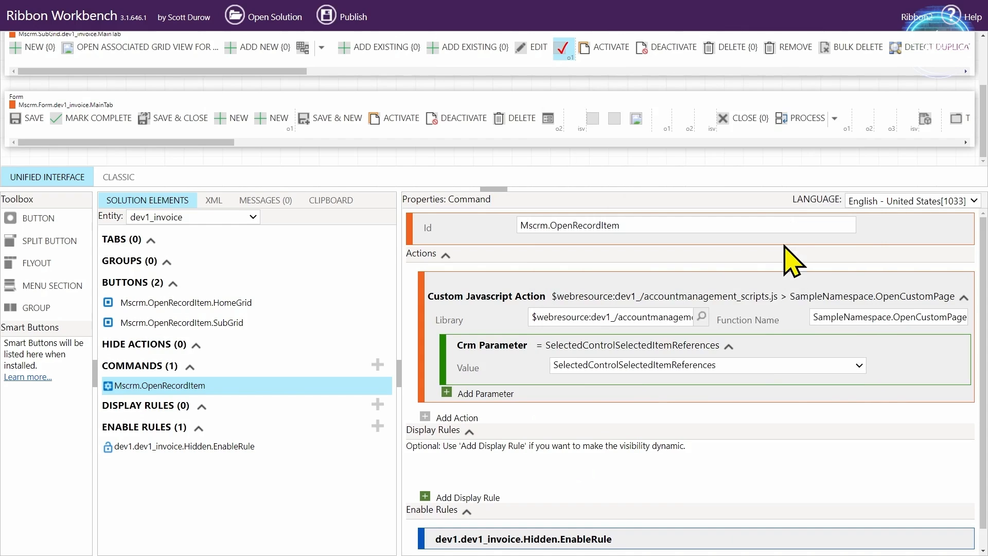
# - Add a second CRM parameter with the value SelectedControl to the SampleNamespace.OpenCustomPage action
pyautogui.click(504, 395)
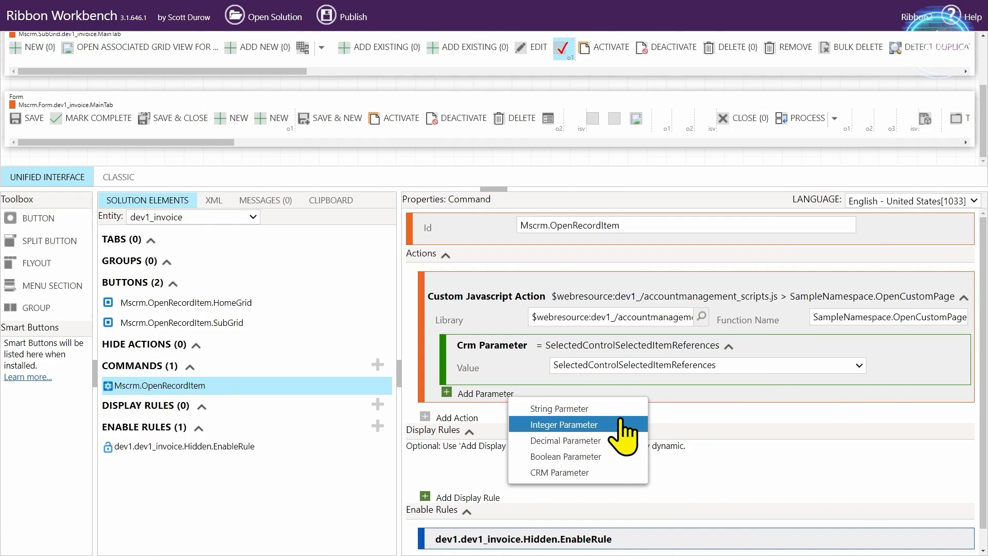
pyautogui.click(623, 473)
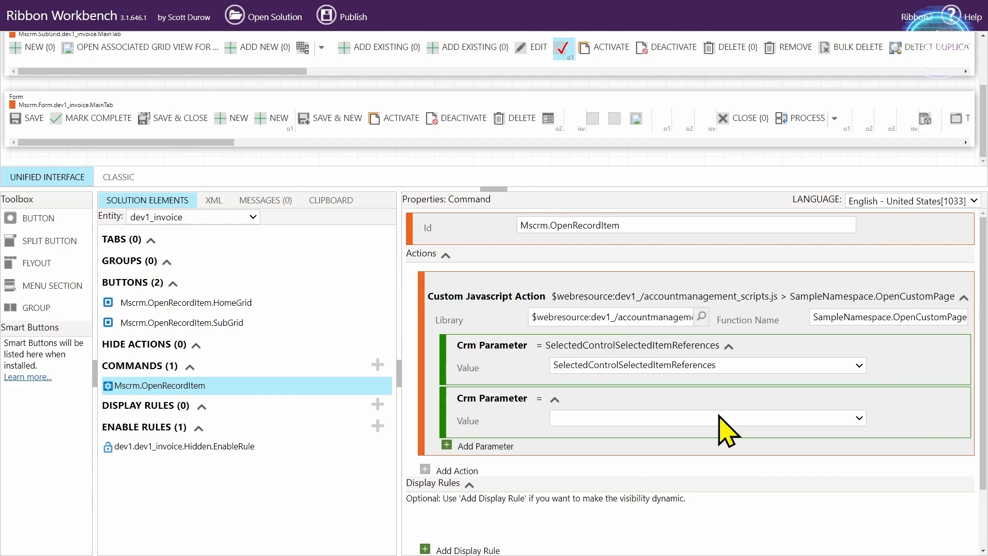
pyautogui.click(719, 417)
pyautogui.click(696, 259)
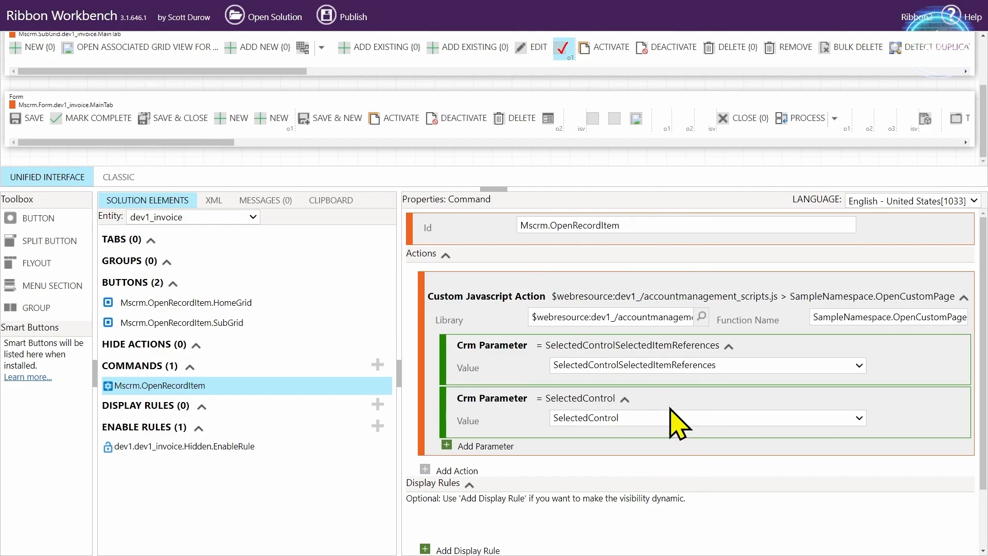
pyautogui.scroll(-1, 675, 419)
# - Test opening the first Widgets line item from purchase order 1000, and go back to open the Purchase Order Line Items list
pyautogui.click(189, 6)
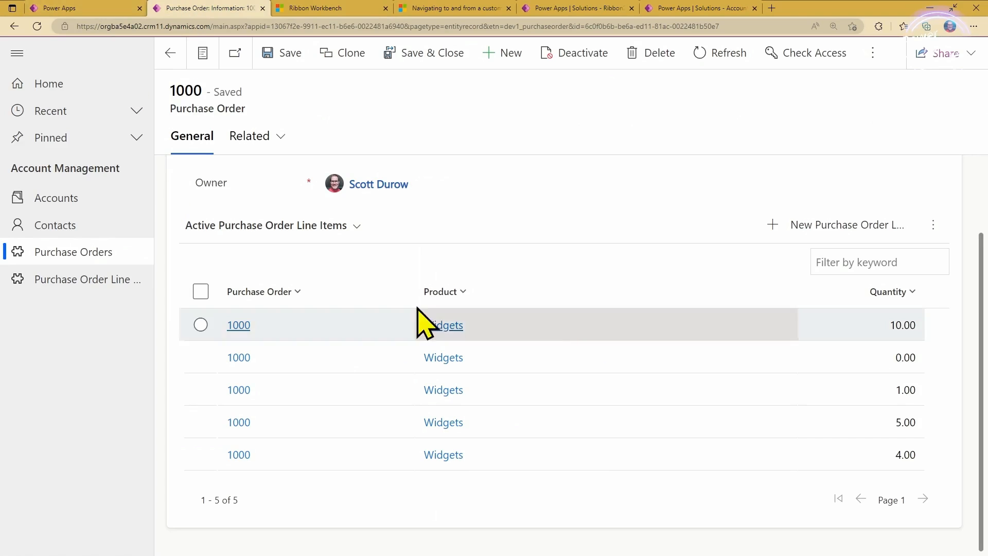
pyautogui.click(671, 333)
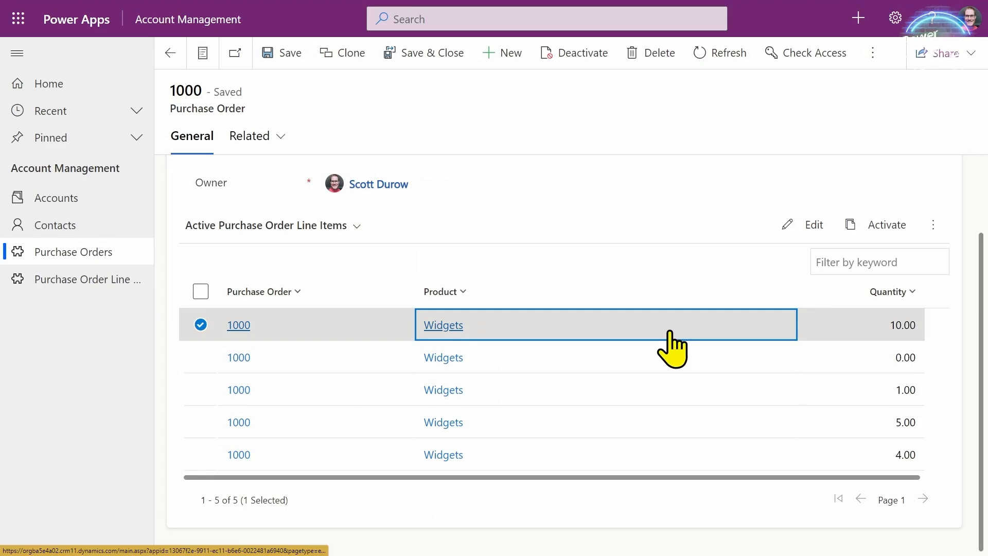
pyautogui.click(671, 332)
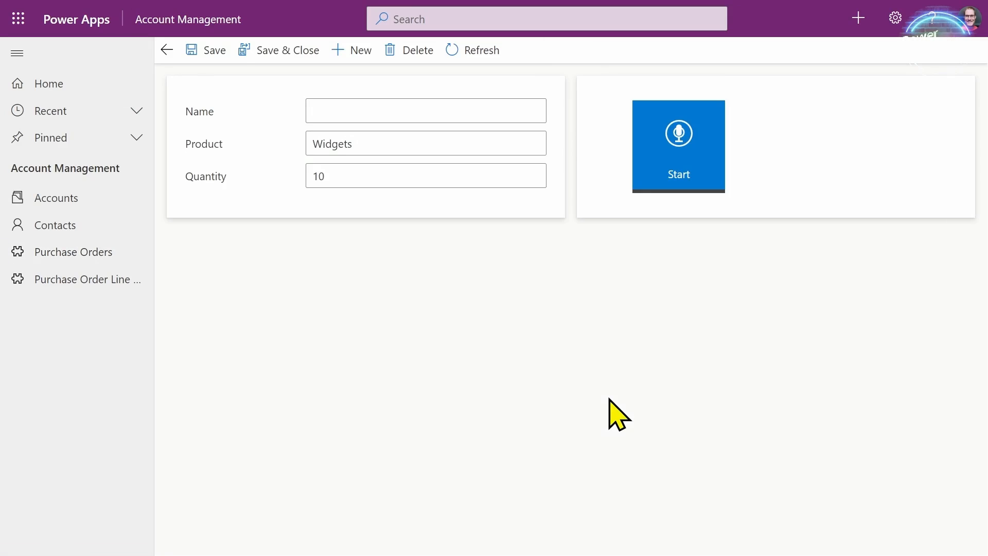
pyautogui.click(166, 50)
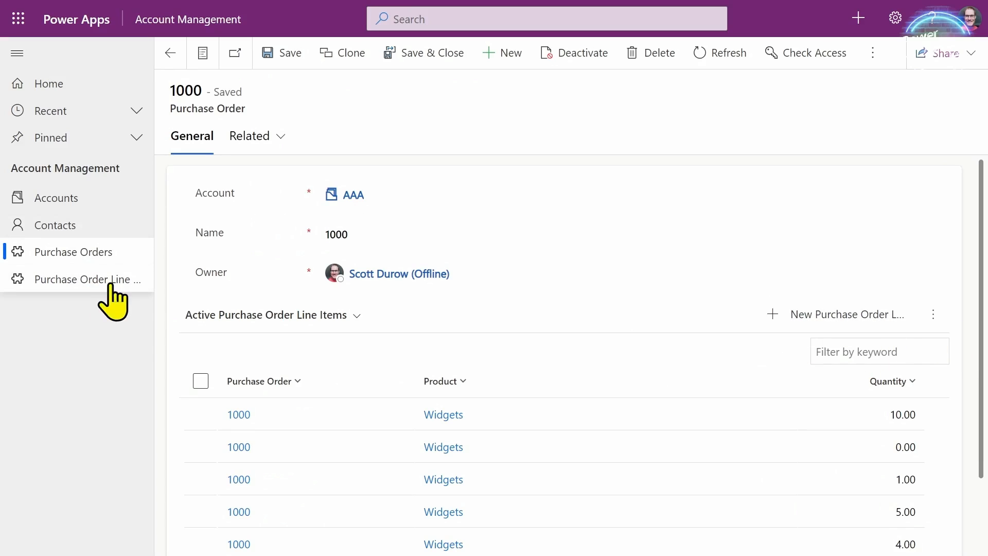
pyautogui.click(98, 281)
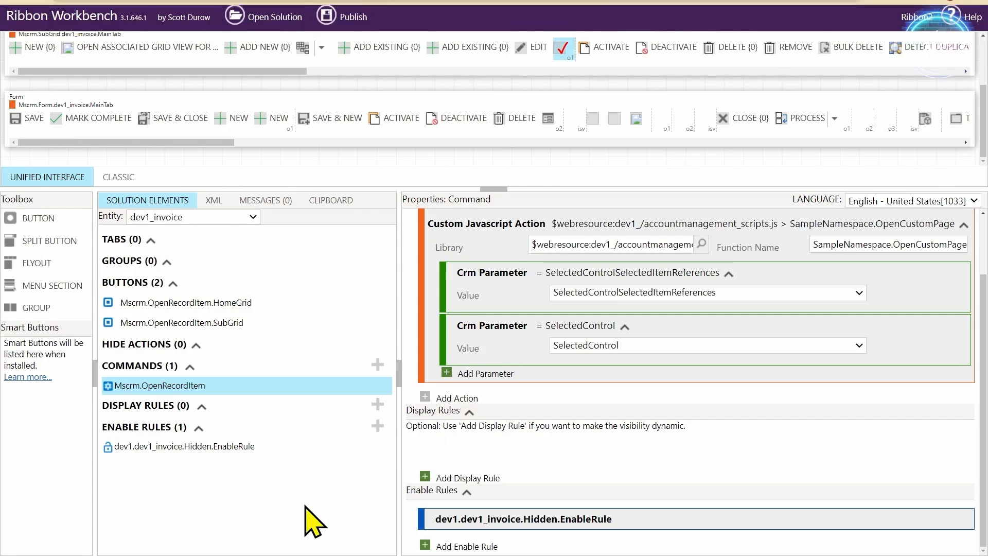
# - Compare the Id and CommandCore properties of the two New buttons on the dev1_invoice Home ribbon in Ribbon Workbench
pyautogui.scroll(3, 139, 114)
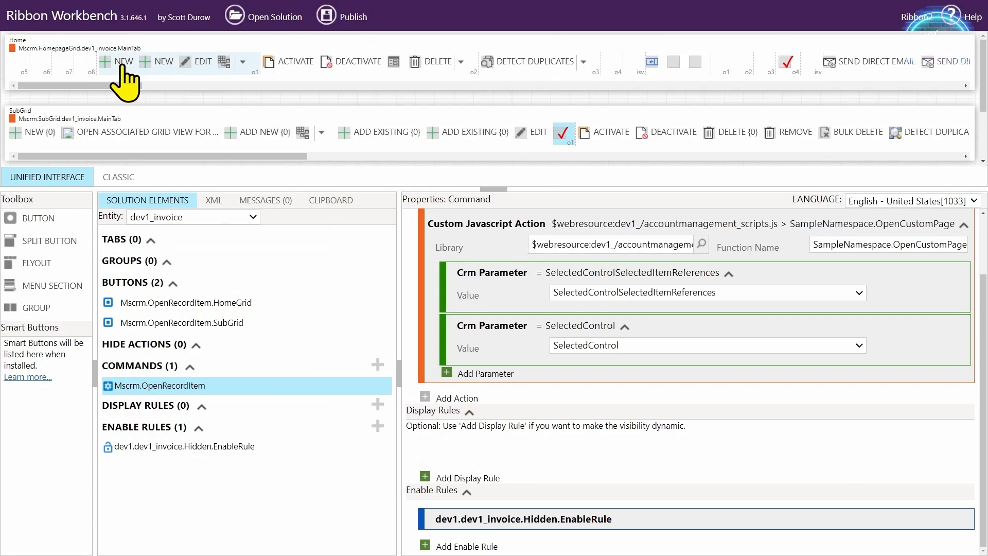
pyautogui.click(155, 71)
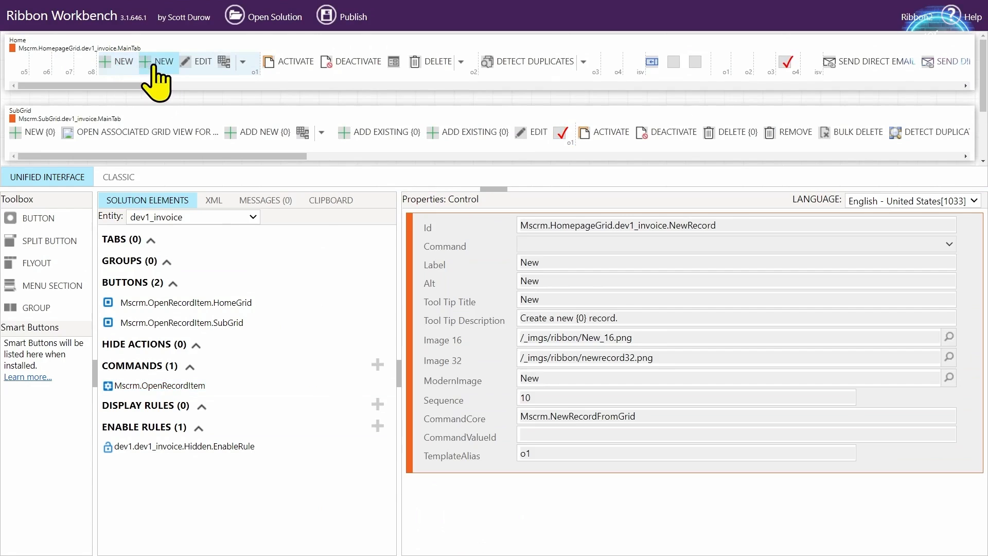
pyautogui.click(121, 70)
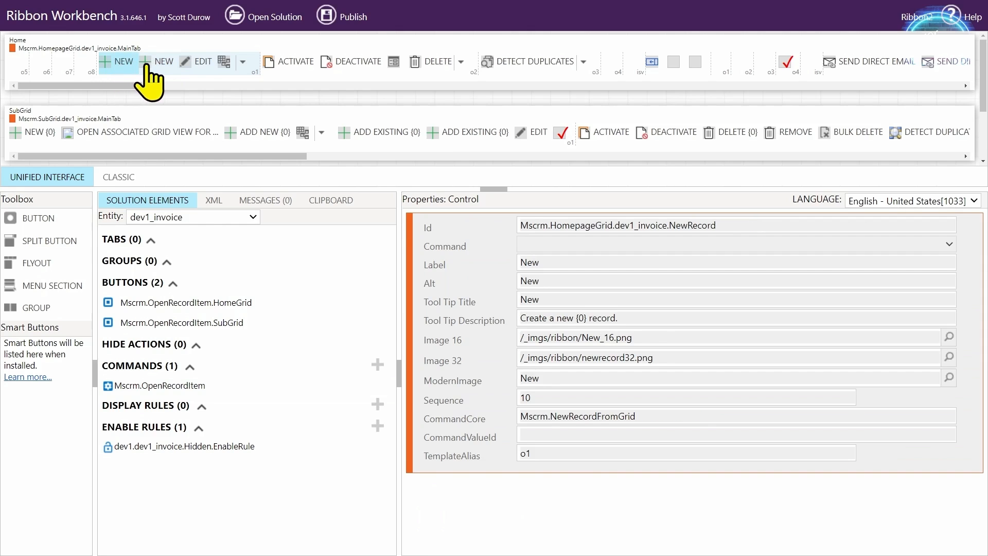
pyautogui.click(140, 72)
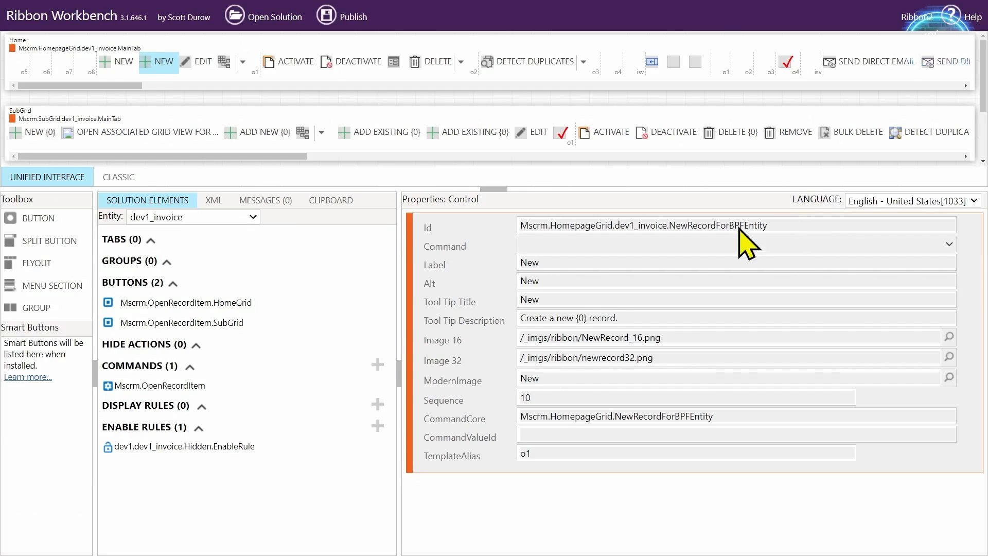
pyautogui.click(120, 67)
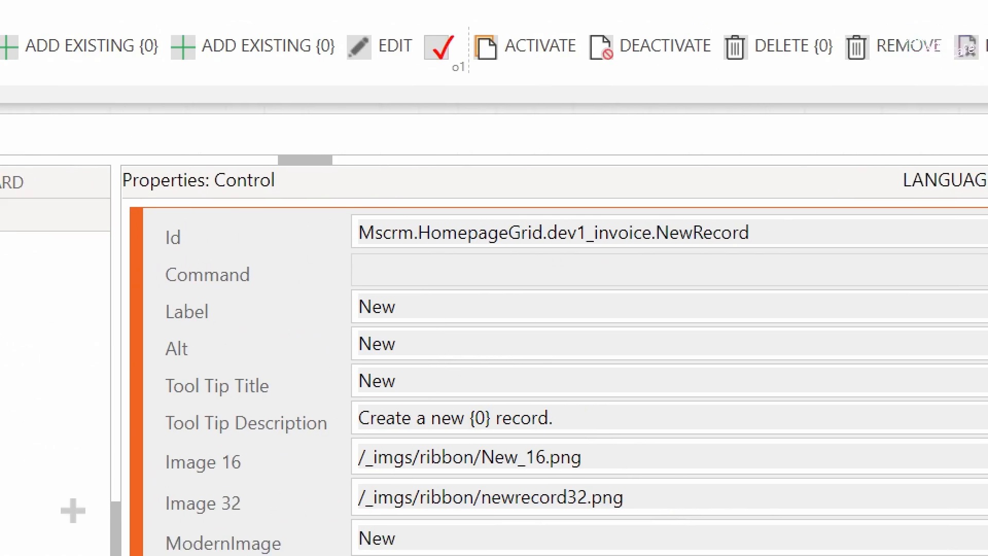
pyautogui.moveTo(345, 205)
pyautogui.mouseDown()
pyautogui.moveTo(726, 254)
pyautogui.moveTo(813, 253)
pyautogui.mouseUp()
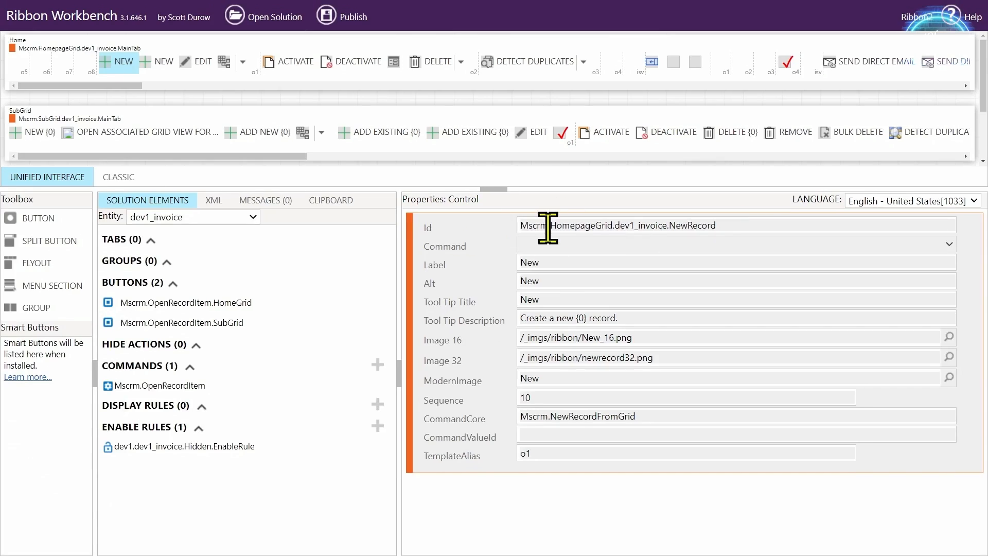
# - Customise the command of the Home ribbon's first New button and examine the library and function of Mscrm.NewRecordFromGrid
pyautogui.rightClick(120, 62)
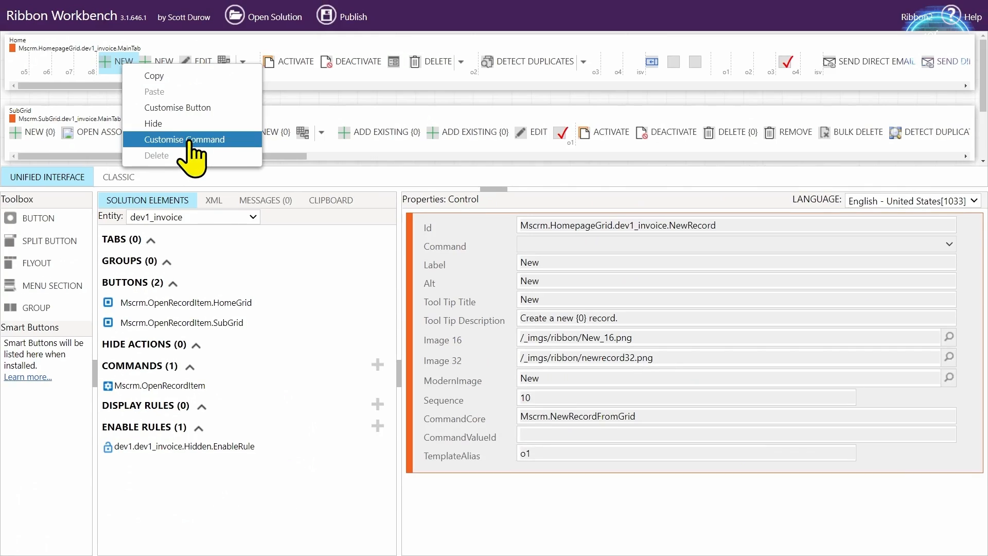
pyautogui.click(178, 138)
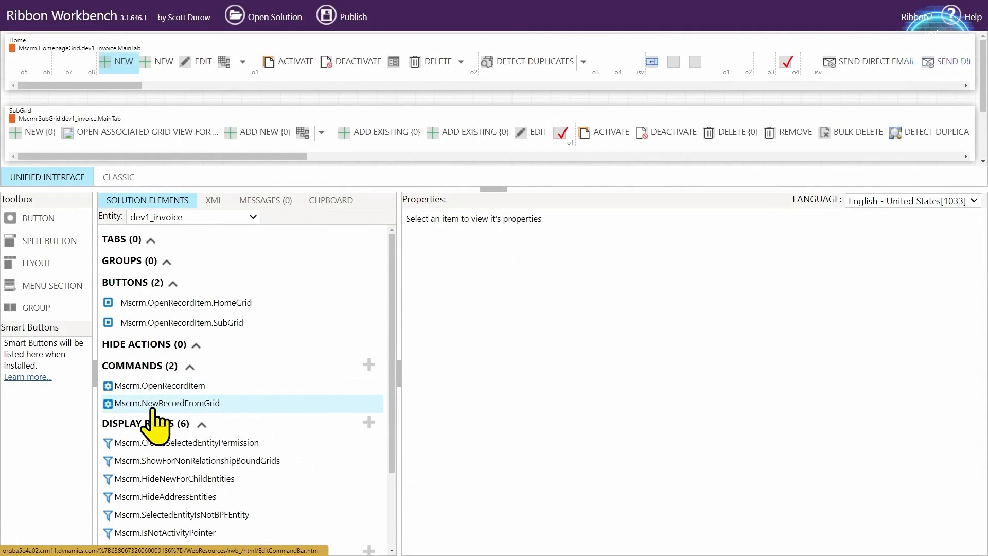
pyautogui.click(160, 407)
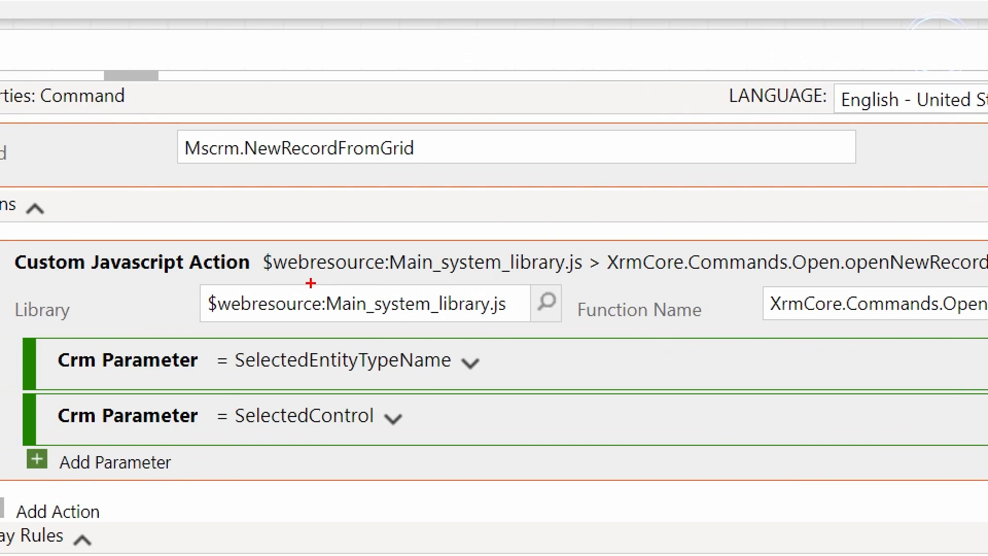
pyautogui.moveTo(310, 283); pyautogui.dragTo(564, 322)
pyautogui.moveTo(750, 263); pyautogui.dragTo(976, 338)
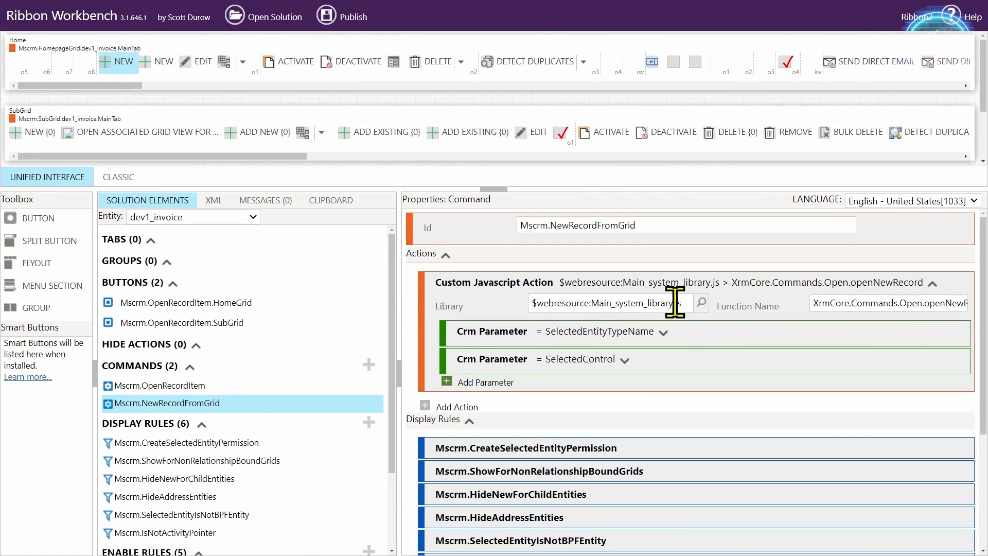
# - Set the library of the Mscrm.NewRecordFromGrid action to $webresource:dev1_/accountmanagement_scripts.js and open its function name for editing
pyautogui.tripleClick(675, 303)
pyautogui.write('acc')
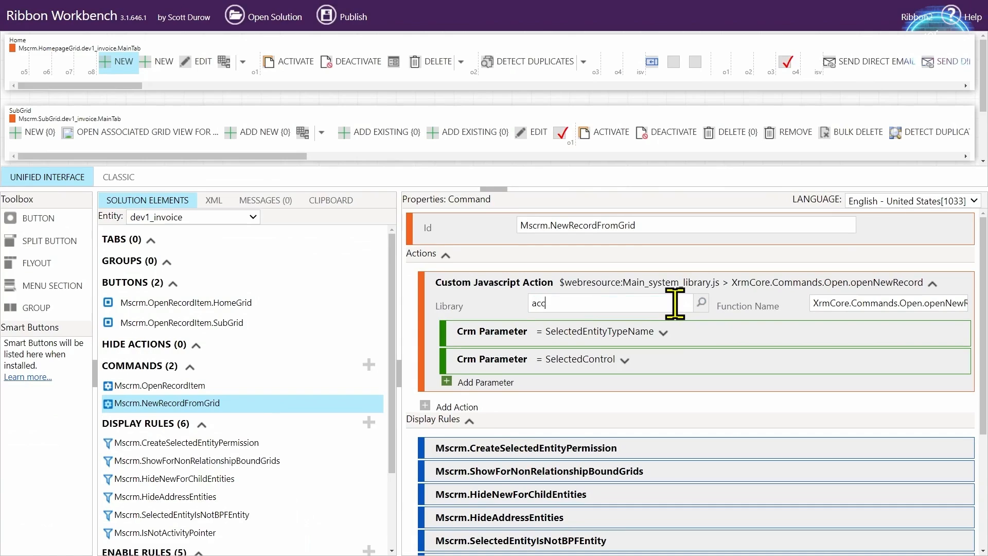
pyautogui.click(687, 349)
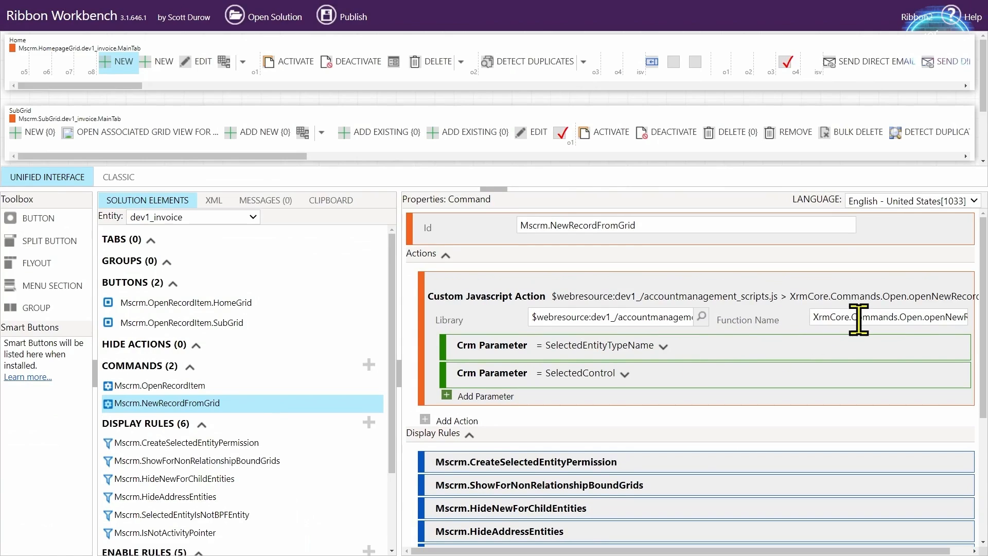
pyautogui.click(860, 320)
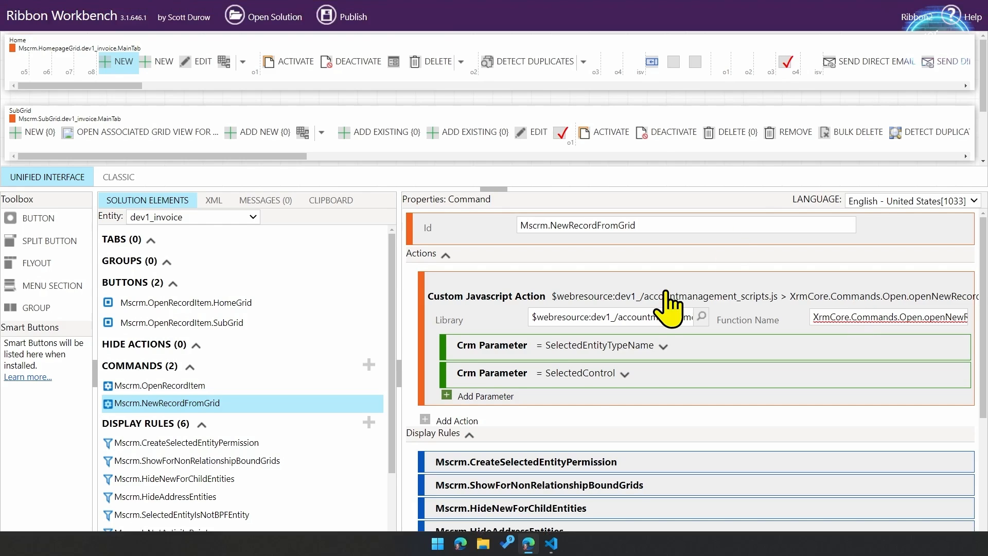
# - Switch to the Purchase Order Line Item Form page in Power Apps Studio and display the App object's OnStart property
pyautogui.press('super+Tab')
pyautogui.click(600, 252)
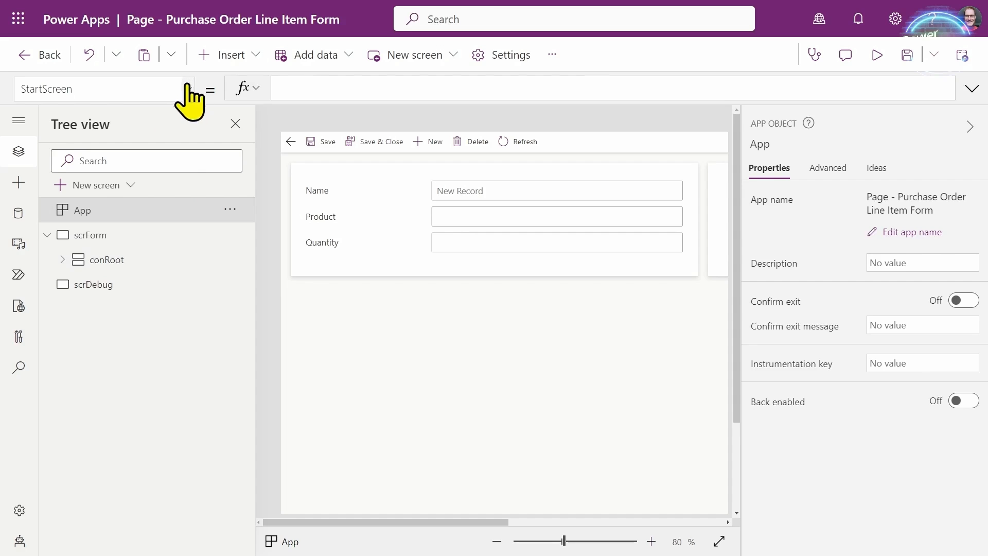
pyautogui.click(187, 89)
pyautogui.click(146, 331)
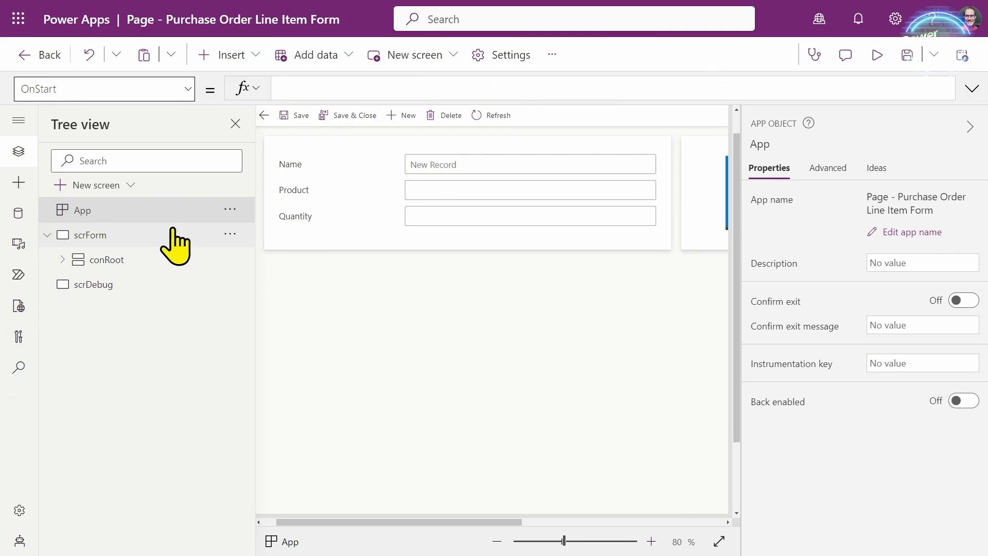
# - Display the scrForm screen's OnVisible formula in an enlarged formula bar and examine how it sets FormRecord from the recordId parameter
pyautogui.click(136, 238)
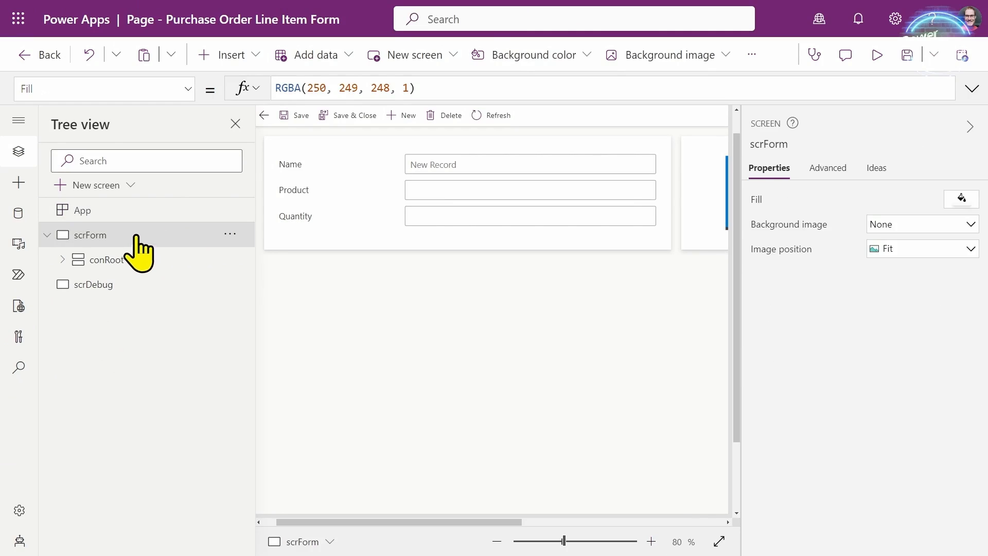
pyautogui.click(189, 90)
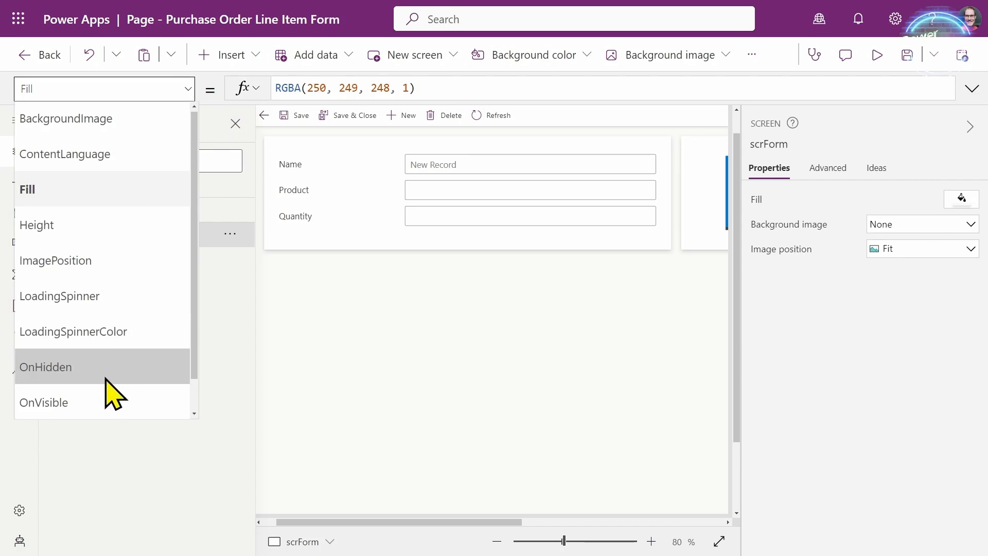
pyautogui.click(105, 402)
pyautogui.click(971, 90)
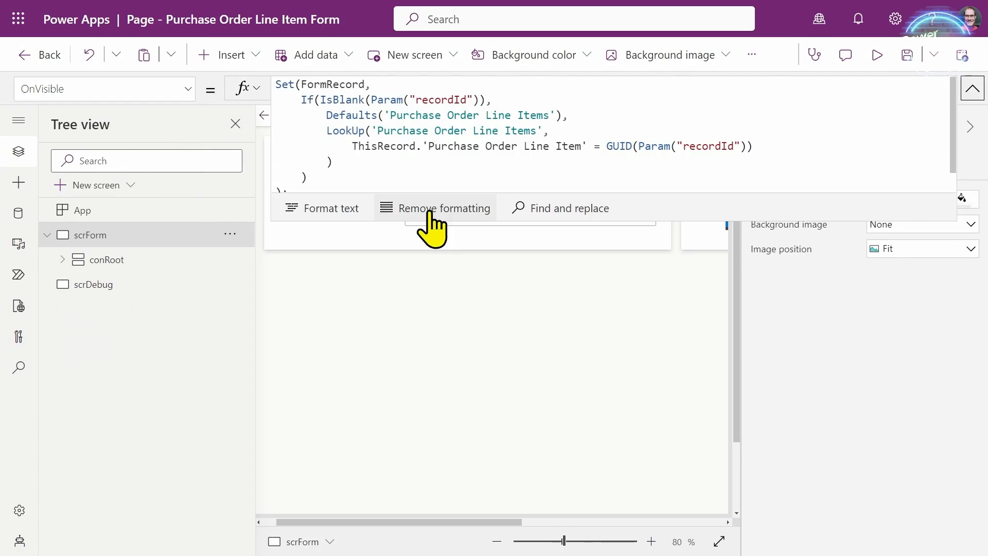
pyautogui.moveTo(420, 221); pyautogui.dragTo(418, 353)
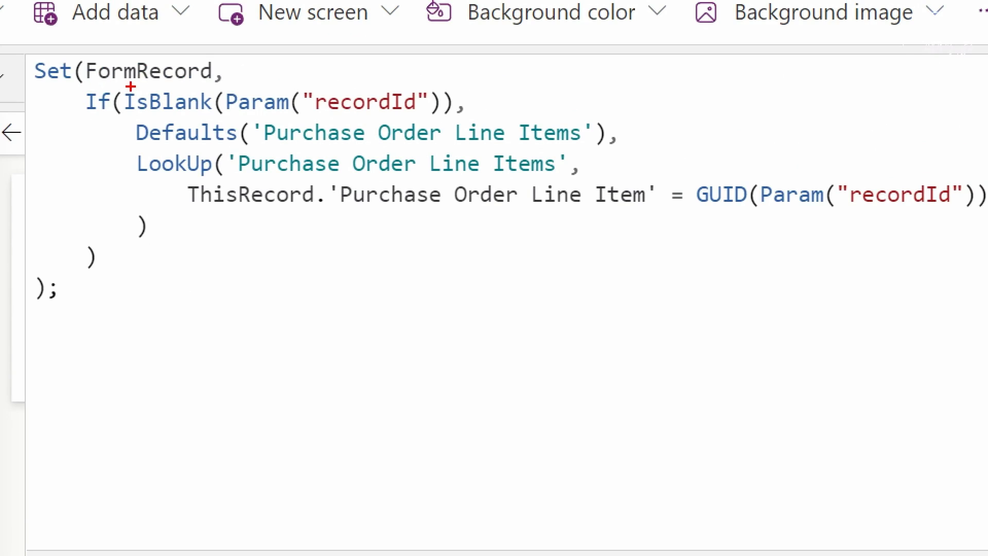
pyautogui.moveTo(126, 86)
pyautogui.mouseDown()
pyautogui.moveTo(165, 109)
pyautogui.moveTo(502, 122)
pyautogui.mouseUp()
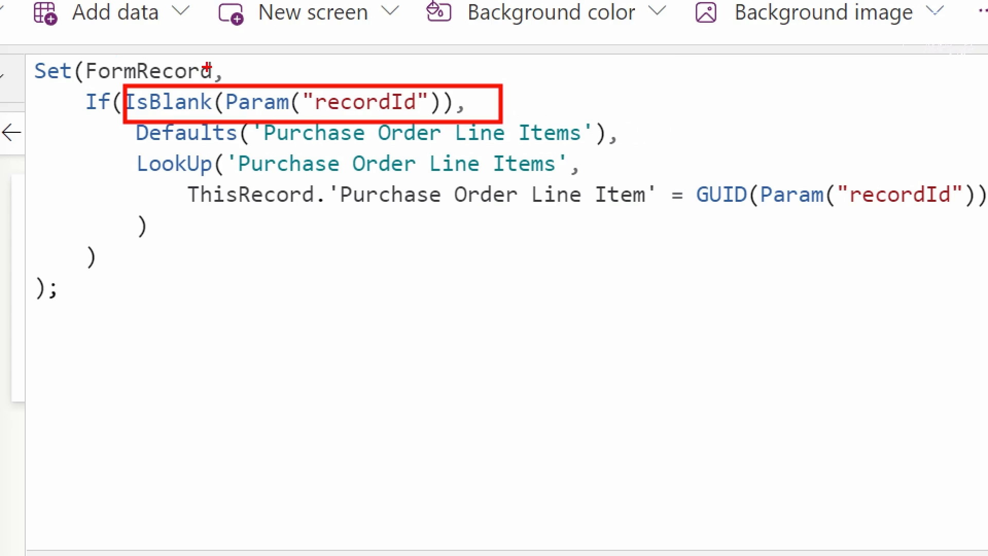
pyautogui.moveTo(227, 70); pyautogui.dragTo(343, 58)
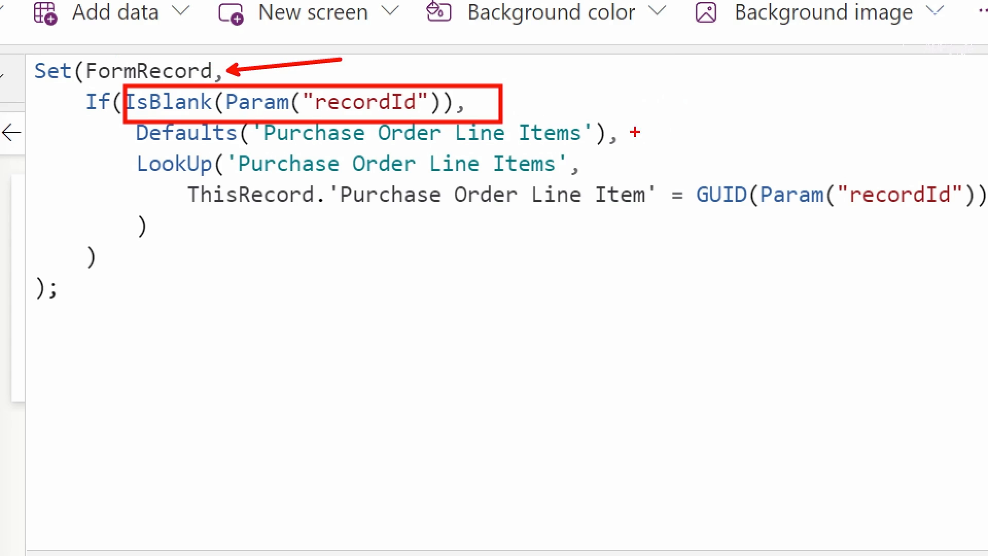
pyautogui.moveTo(624, 137); pyautogui.dragTo(756, 107)
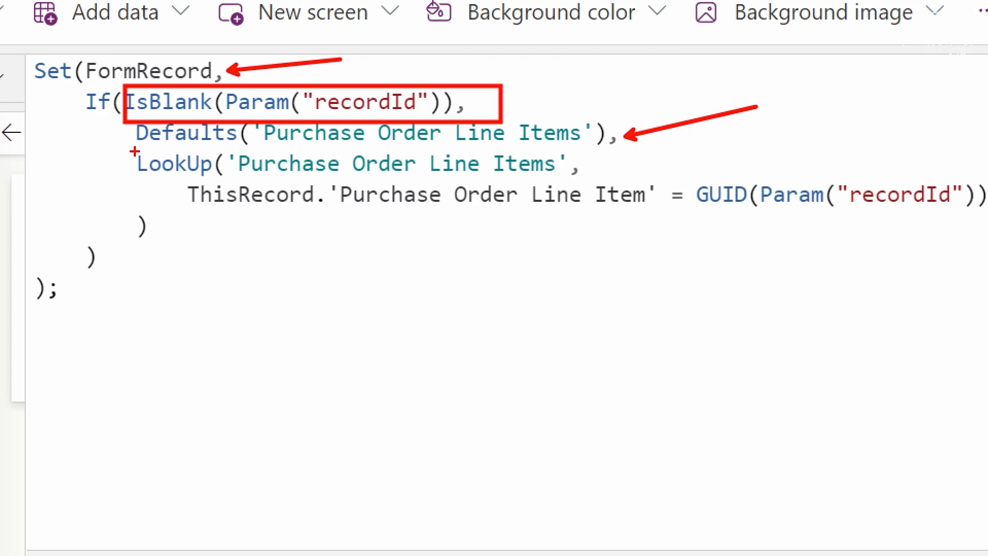
pyautogui.moveTo(134, 151)
pyautogui.mouseDown()
pyautogui.moveTo(591, 266)
pyautogui.moveTo(987, 250)
pyautogui.mouseUp()
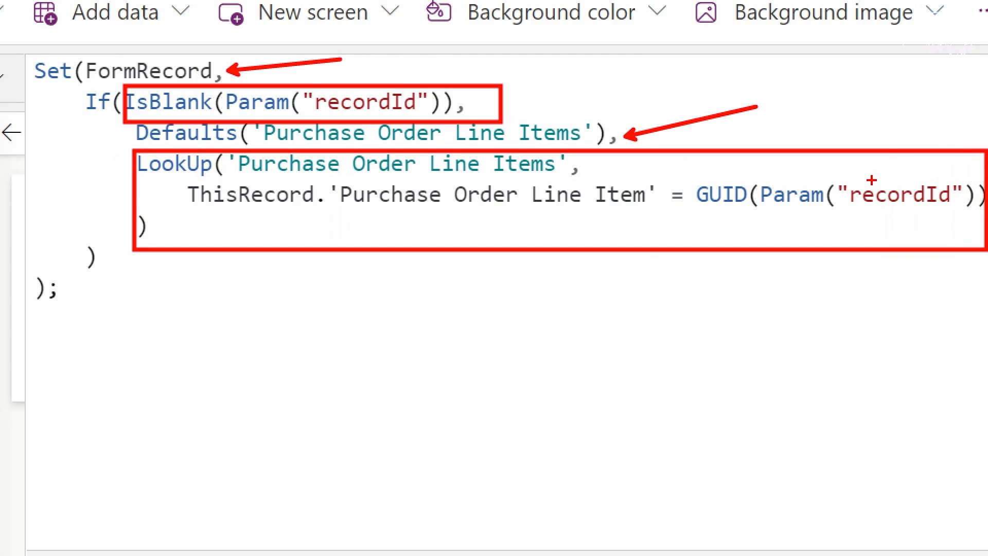
pyautogui.moveTo(871, 180); pyautogui.dragTo(919, 96)
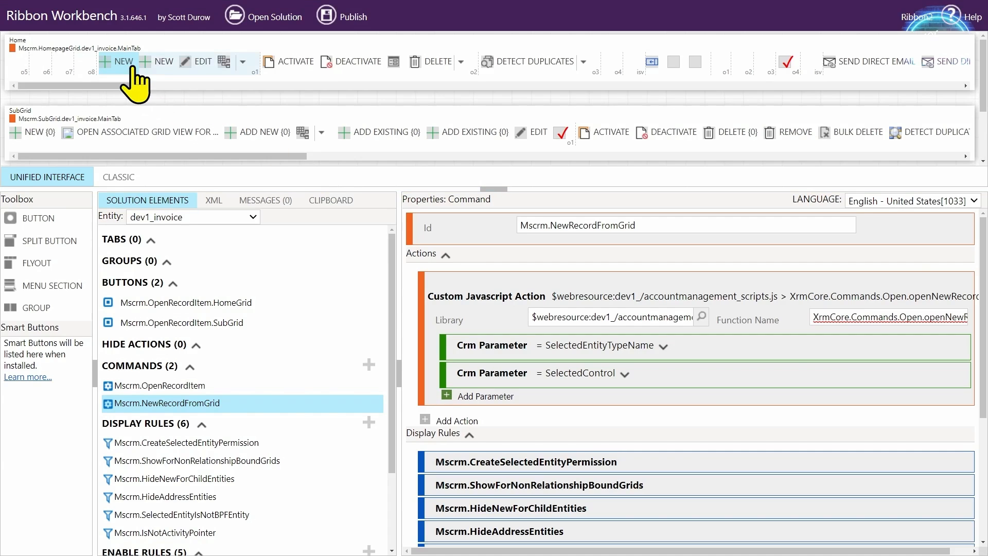
# - Examine the properties and customisation options of the SubGrid ribbon's New button in Ribbon Workbench
pyautogui.click(46, 133)
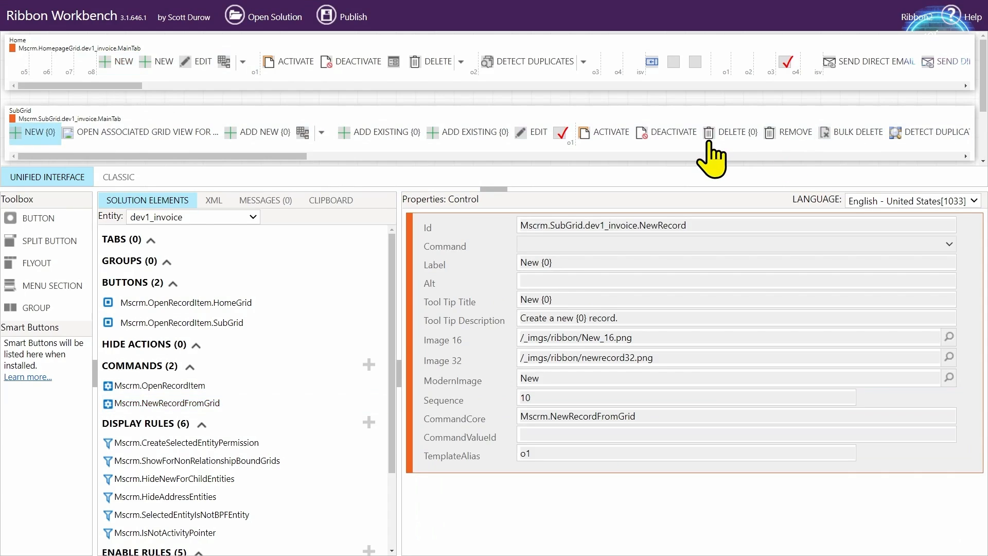
pyautogui.rightClick(41, 136)
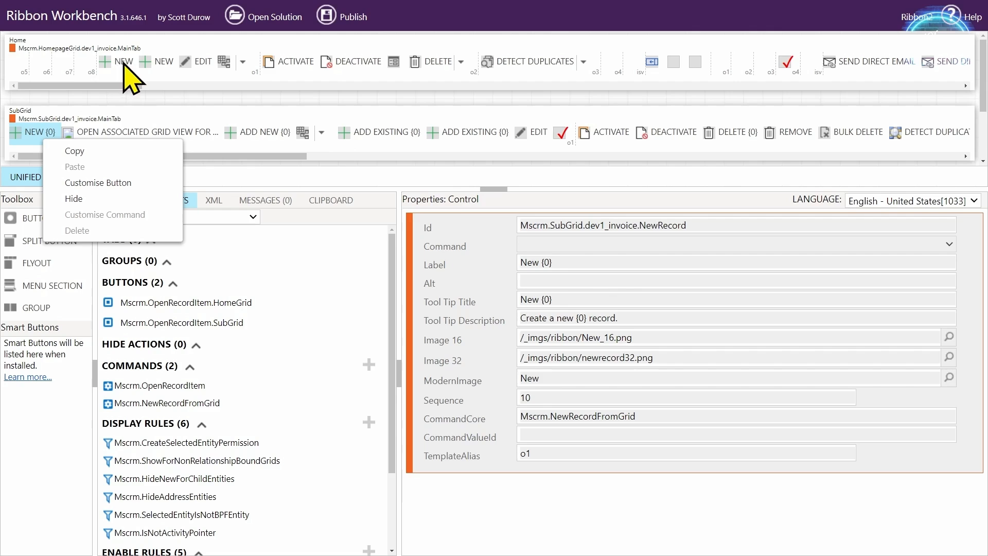
pyautogui.click(243, 135)
# - Customise the command of the SubGrid ribbon's Add New button and set its JavaScript action's library to $webresource:dev1_/accountmanagement_scripts.js
pyautogui.click(261, 133)
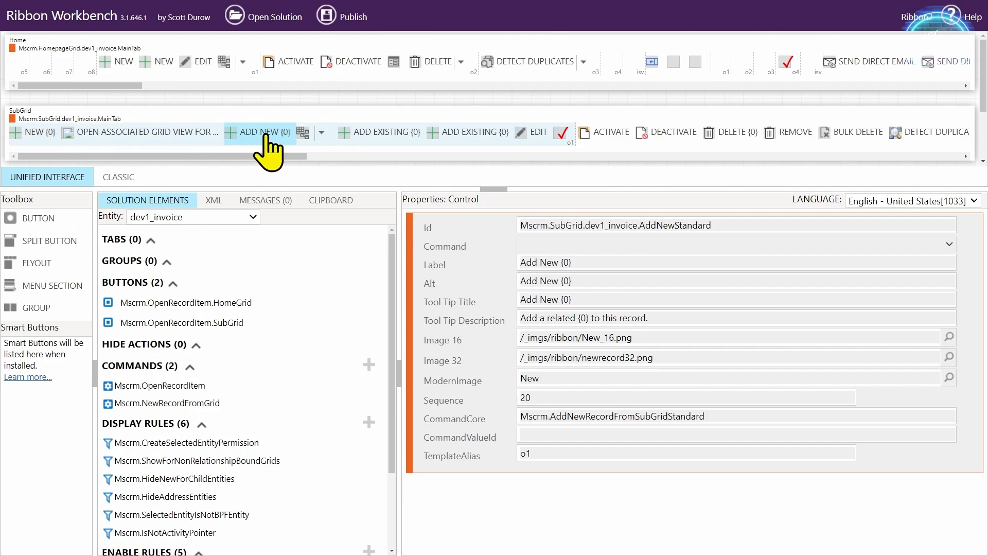
pyautogui.rightClick(265, 136)
pyautogui.click(323, 214)
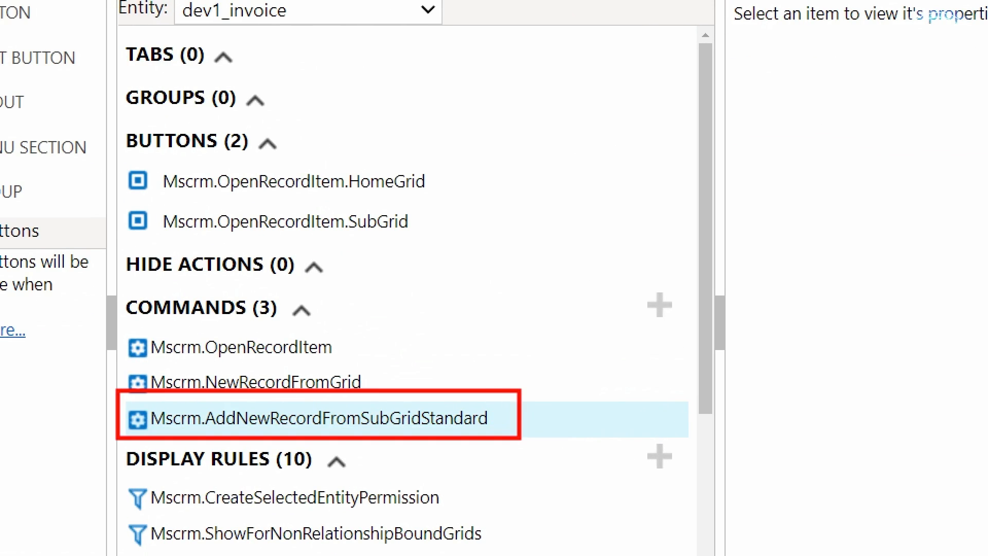
pyautogui.click(319, 419)
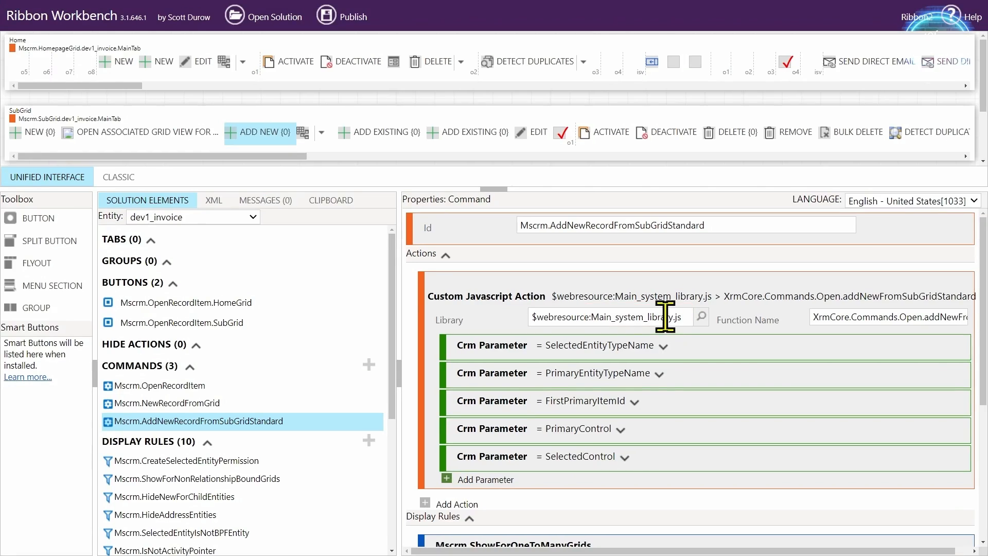
pyautogui.tripleClick(680, 316)
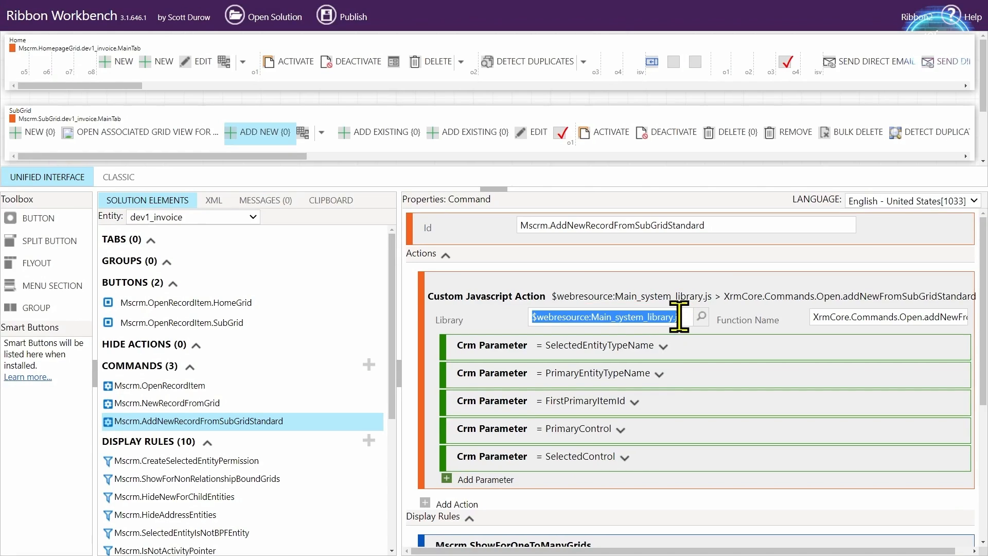
pyautogui.write('acc')
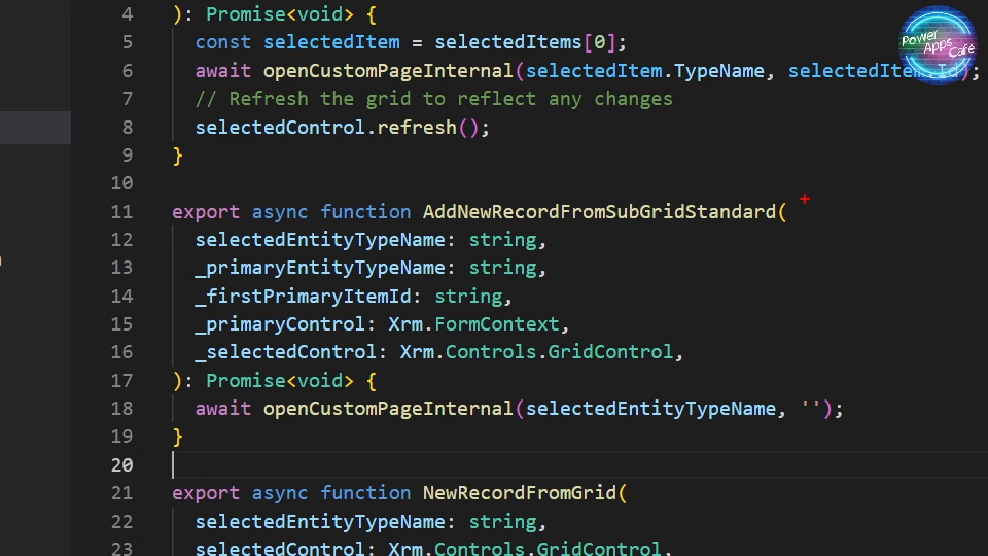
# - Examine the AddNewRecordFromSubGridStandard function's parameters and its openCustomPageInternal call in the code editor
pyautogui.moveTo(748, 203); pyautogui.dragTo(894, 143)
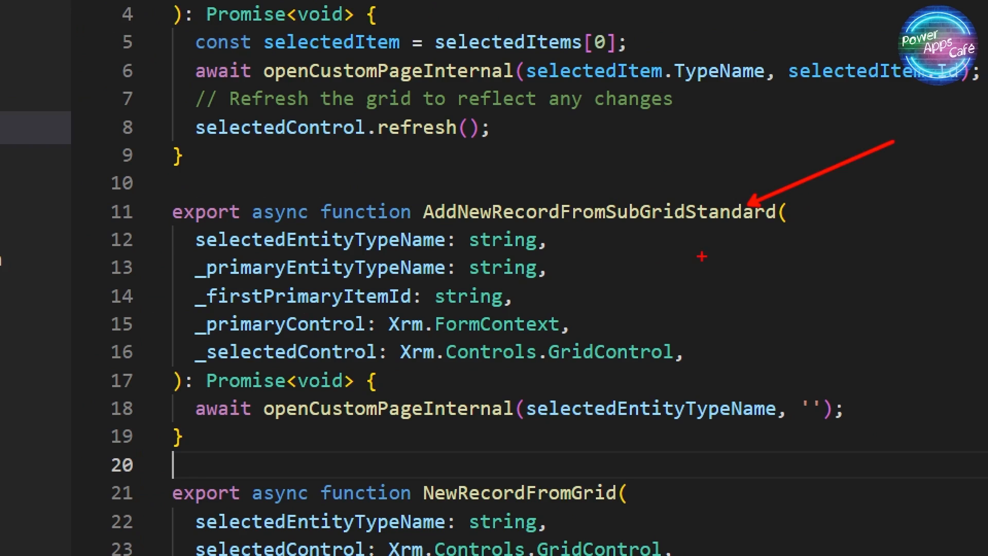
pyautogui.moveTo(179, 228)
pyautogui.mouseDown()
pyautogui.moveTo(534, 353)
pyautogui.moveTo(723, 375)
pyautogui.mouseUp()
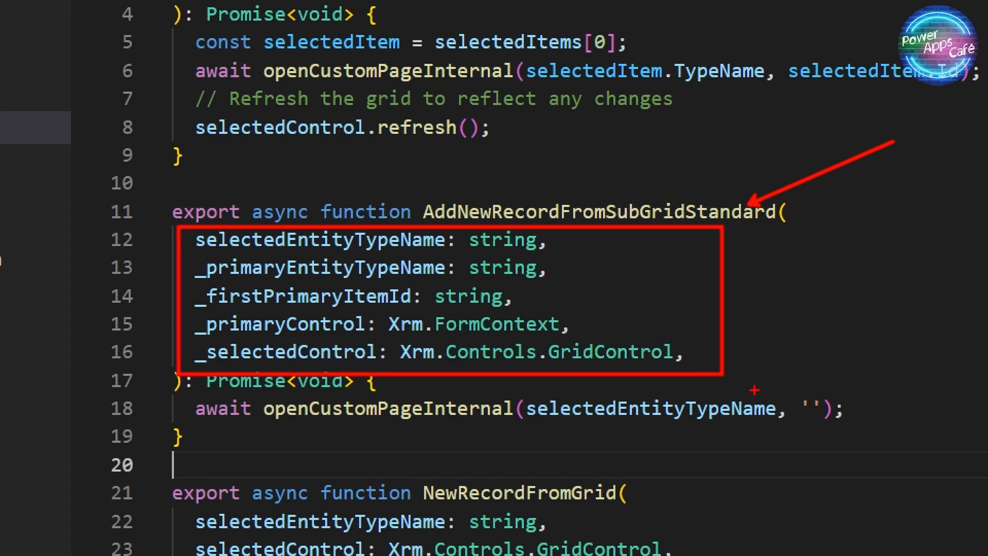
pyautogui.moveTo(743, 394); pyautogui.dragTo(854, 331)
pyautogui.moveTo(825, 389); pyautogui.dragTo(927, 324)
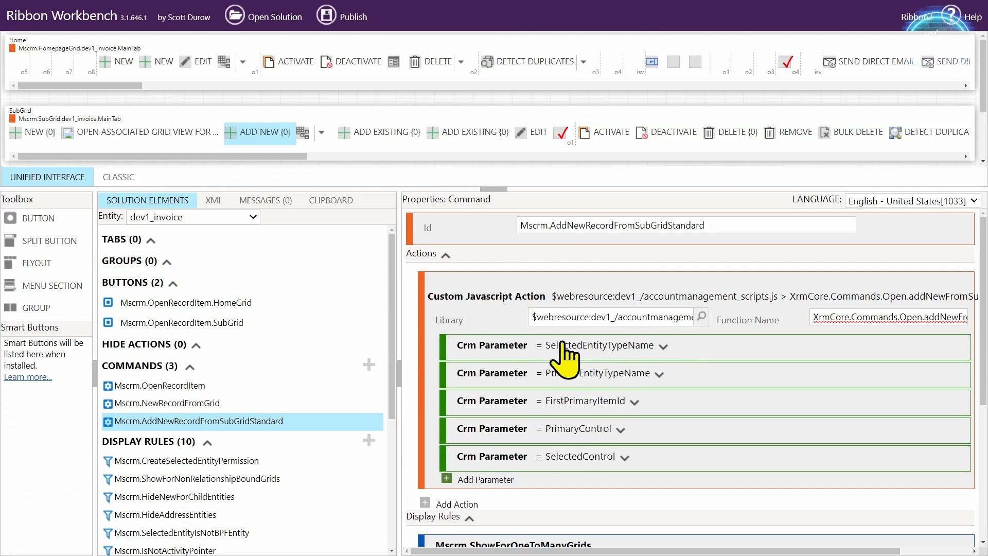
# - Review the settings of the dev1_invoice display rules from Mscrm.CreateSelectedEntityPermission through Mscrm.IsNotActivityPointer in Ribbon Workbench
pyautogui.click(259, 367)
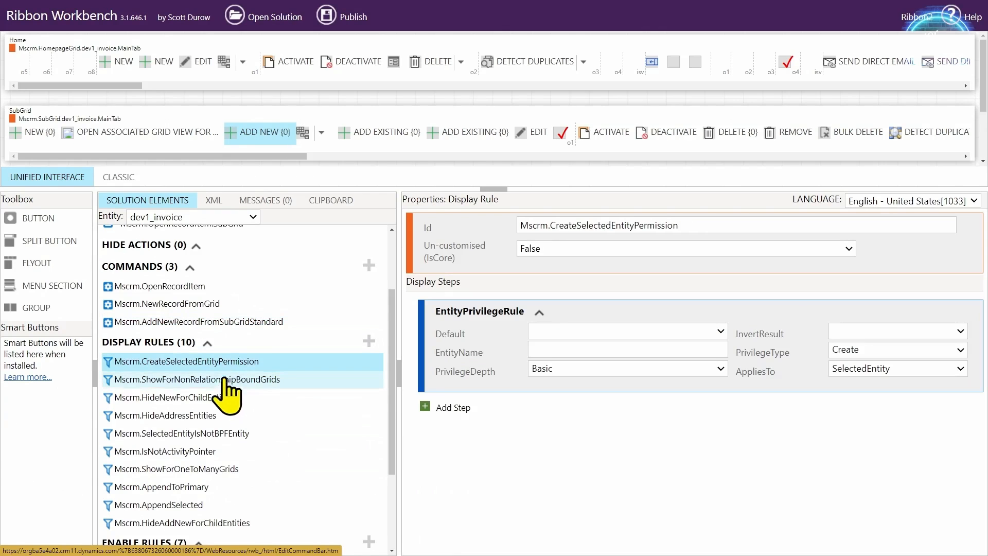
pyautogui.scroll(-3, 220, 443)
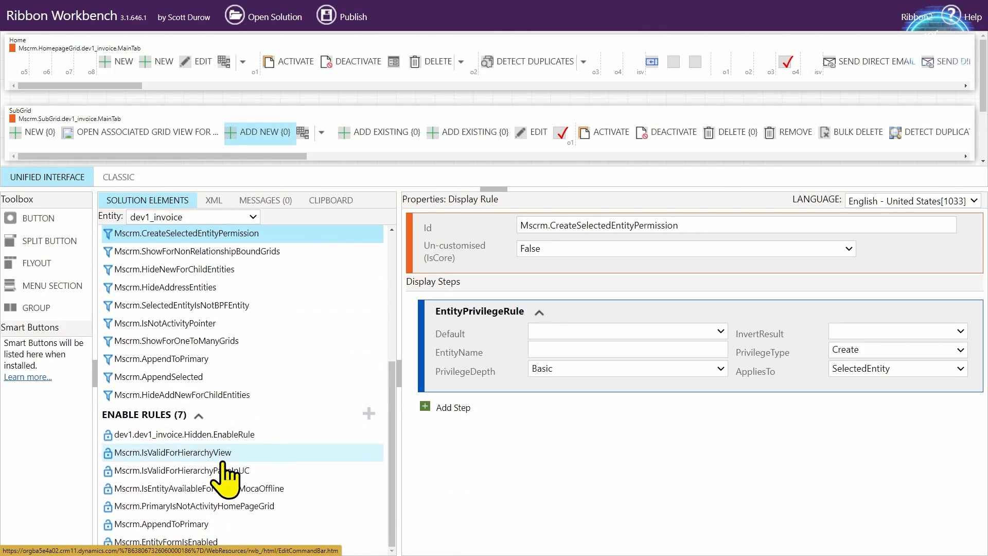
pyautogui.click(235, 252)
pyautogui.click(229, 269)
pyautogui.click(229, 287)
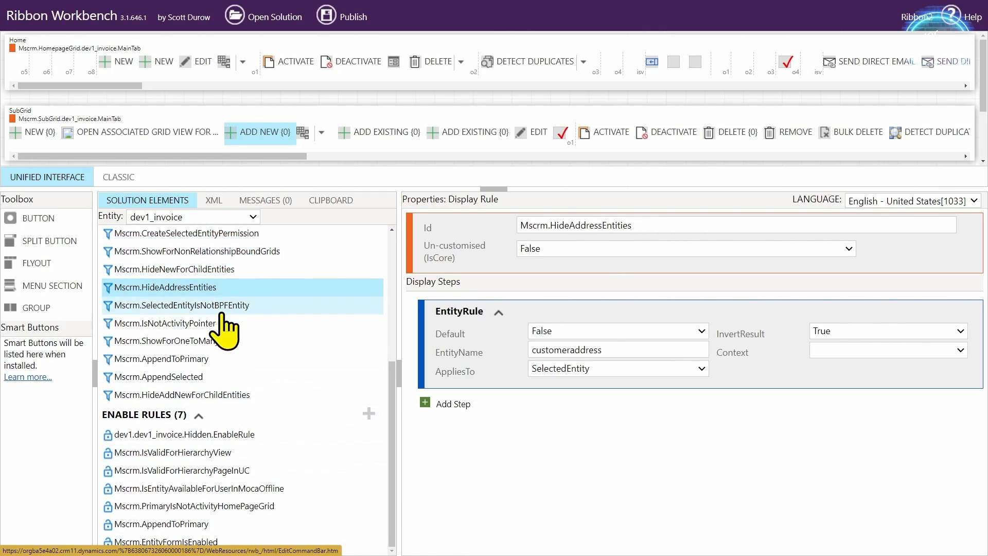
pyautogui.click(229, 306)
pyautogui.click(231, 322)
pyautogui.click(220, 234)
pyautogui.scroll(3, 232, 268)
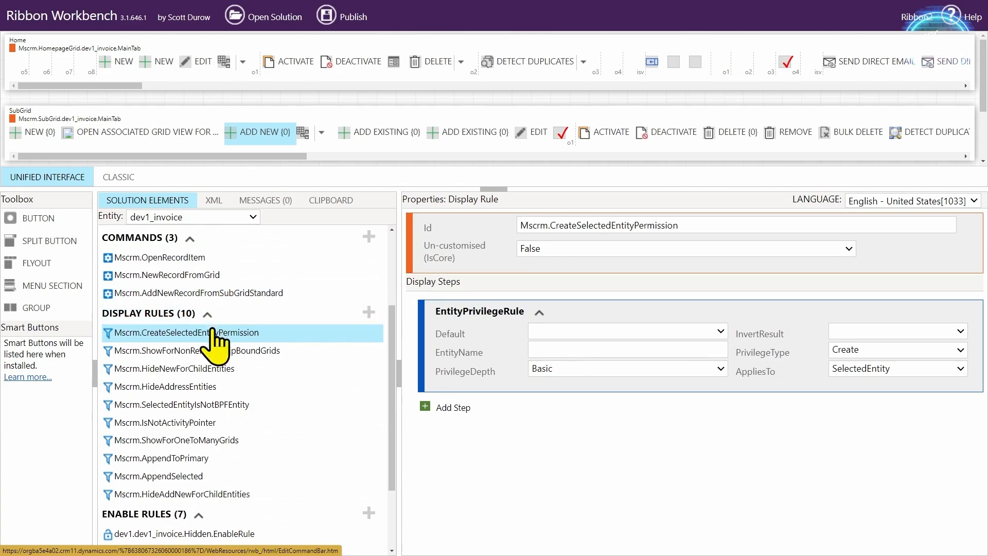
# - Set Un-customised (IsCore) to True for display rules Mscrm.CreateSelectedEntityPermission, Mscrm.ShowForNonRelationshipBoundGrids and Mscrm.HideNewForChildEntities
pyautogui.click(572, 249)
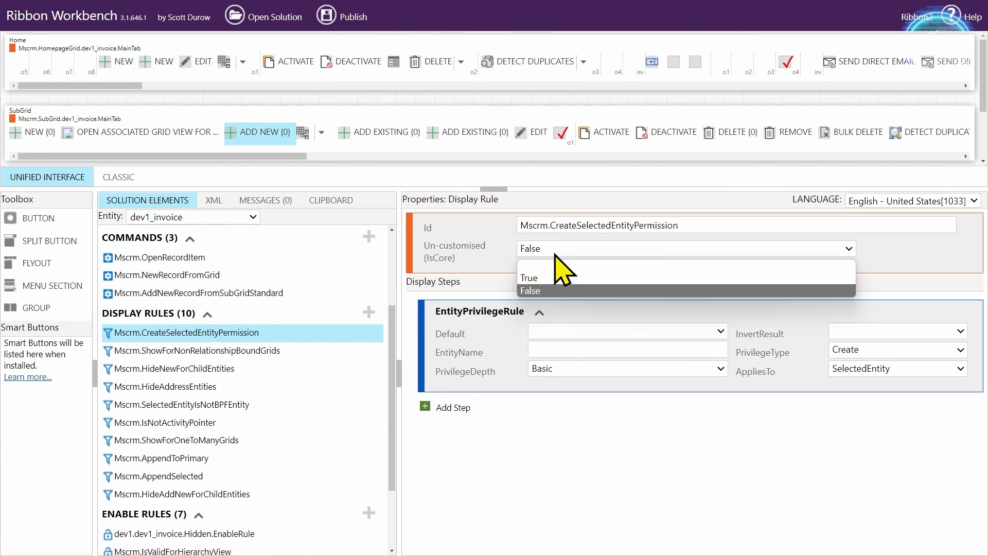
pyautogui.click(562, 279)
pyautogui.click(237, 350)
pyautogui.click(549, 250)
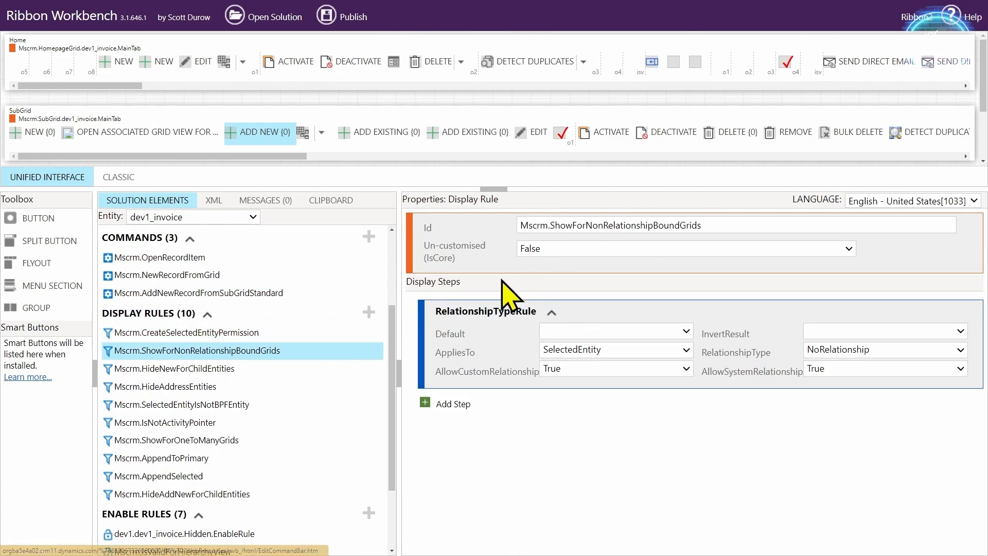
pyautogui.click(546, 278)
pyautogui.click(280, 369)
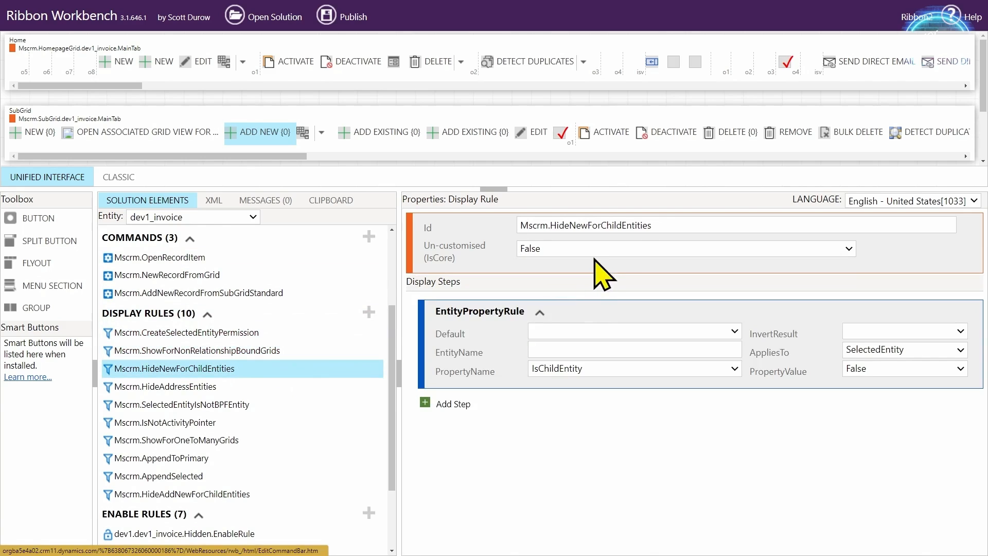
pyautogui.click(587, 250)
pyautogui.click(573, 280)
pyautogui.click(573, 252)
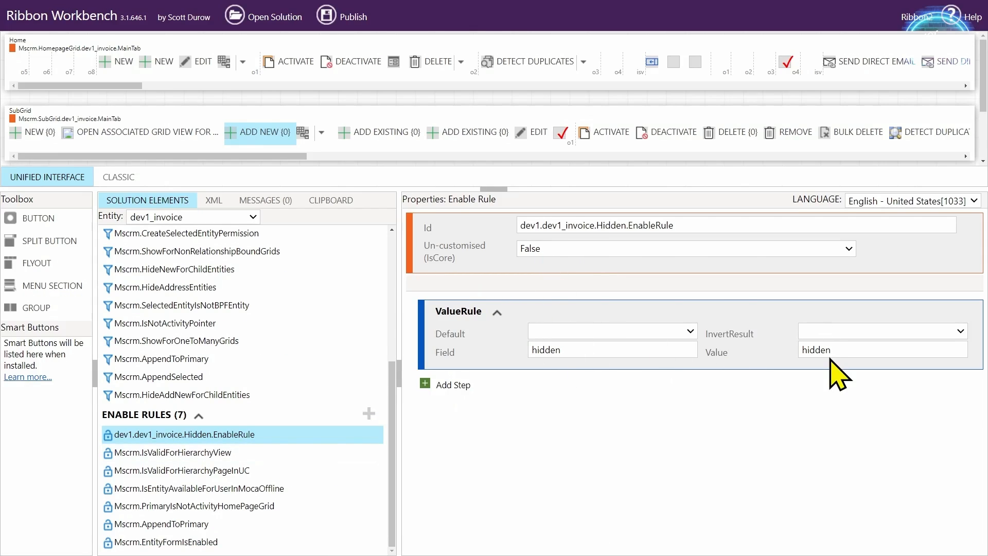
# - Refresh the dev1_invoice ribbon XML and examine its custom actions and command definitions in a widened pane
pyautogui.click(214, 201)
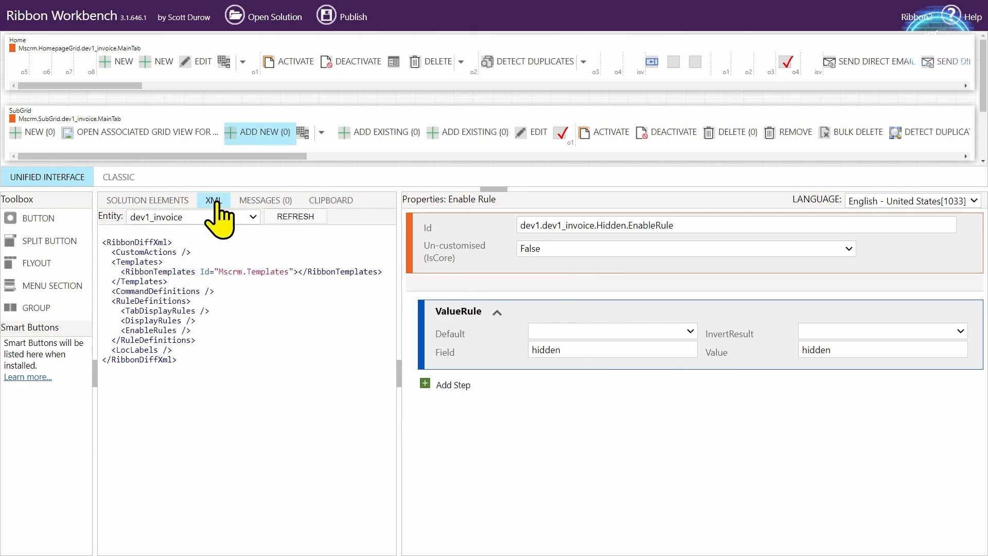
pyautogui.click(295, 216)
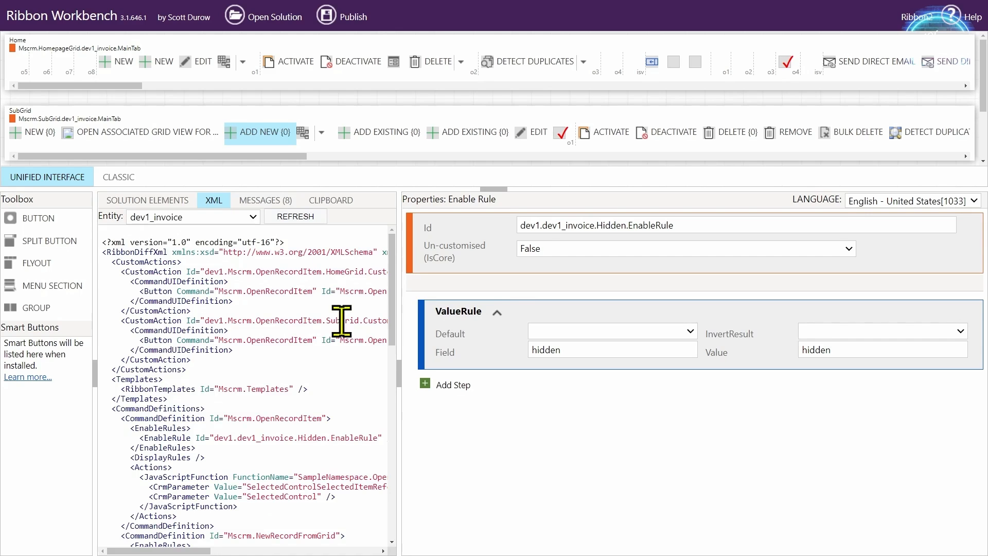
pyautogui.moveTo(399, 375); pyautogui.dragTo(696, 393)
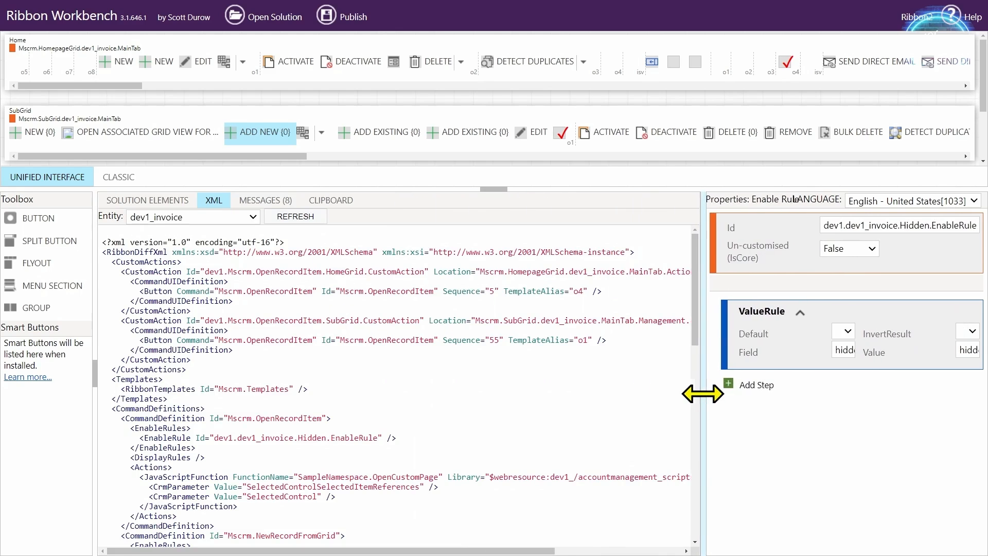
pyautogui.scroll(-10, 397, 366)
pyautogui.scroll(10, 397, 366)
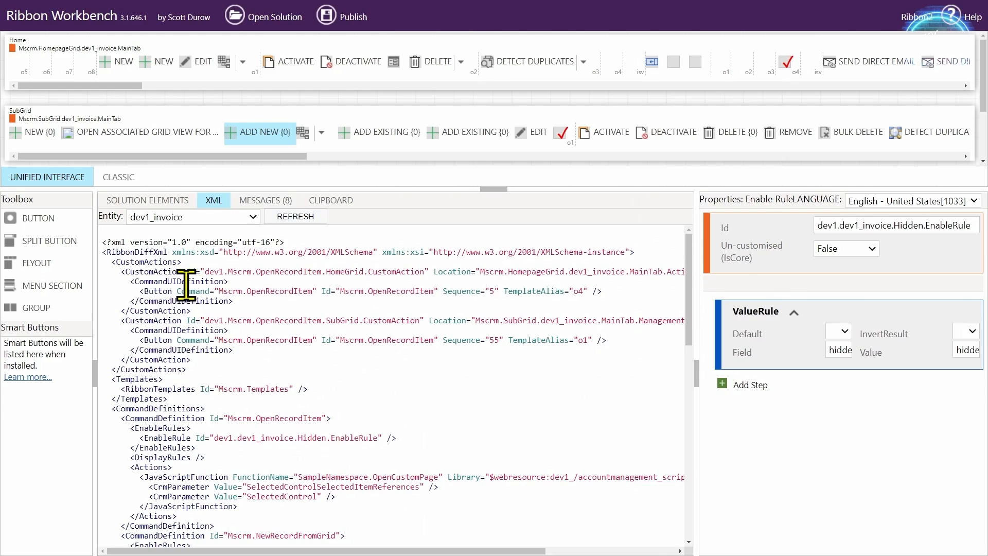
pyautogui.scroll(-15, 489, 443)
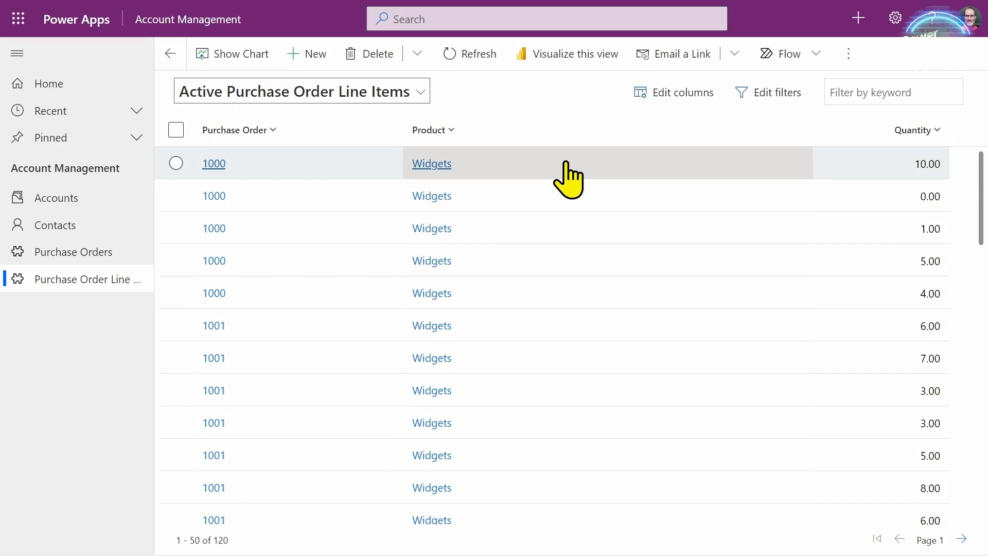
# - In the Account Management app, test opening a line item from the Active Purchase Order Line Items list and from its purchase order's subgrid
pyautogui.click(561, 161)
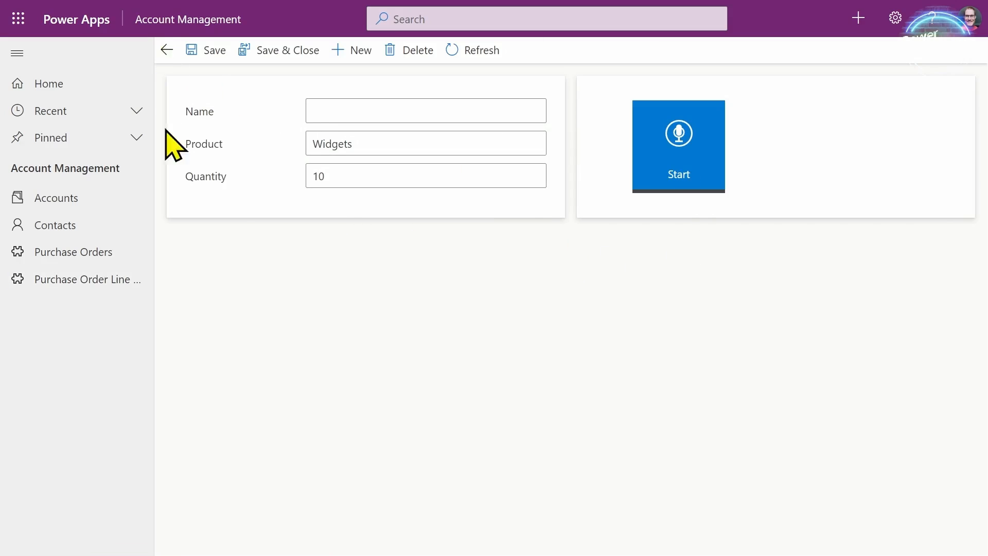
pyautogui.click(221, 164)
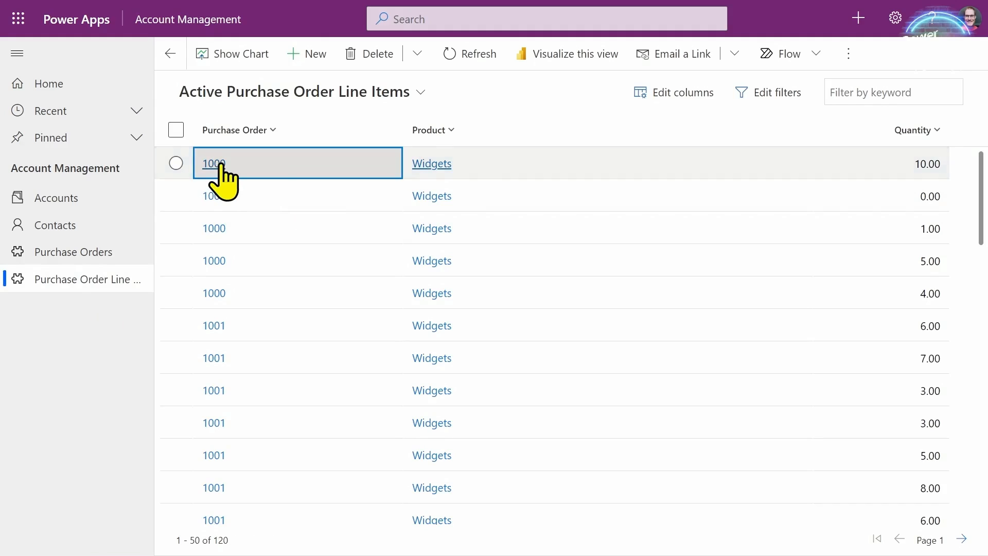
pyautogui.click(613, 420)
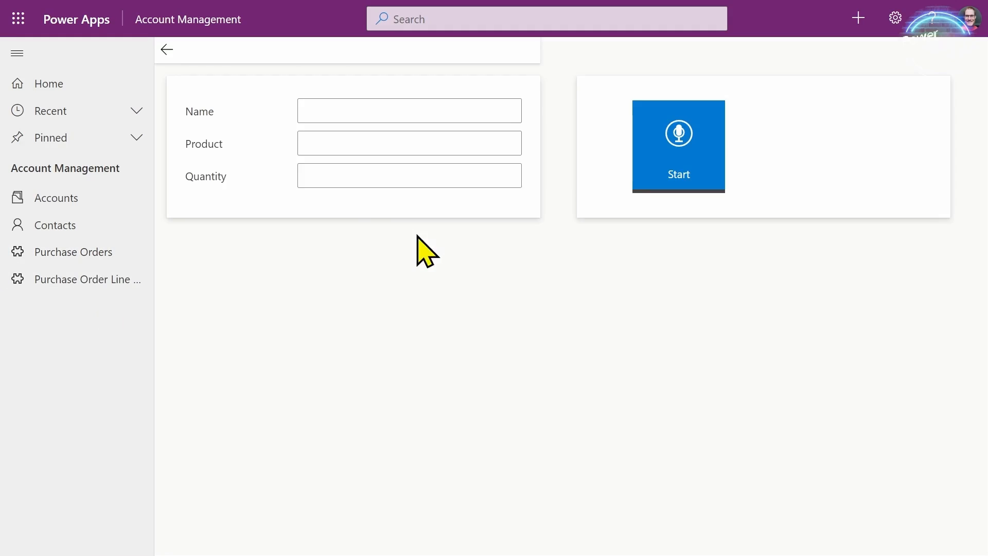
pyautogui.click(167, 49)
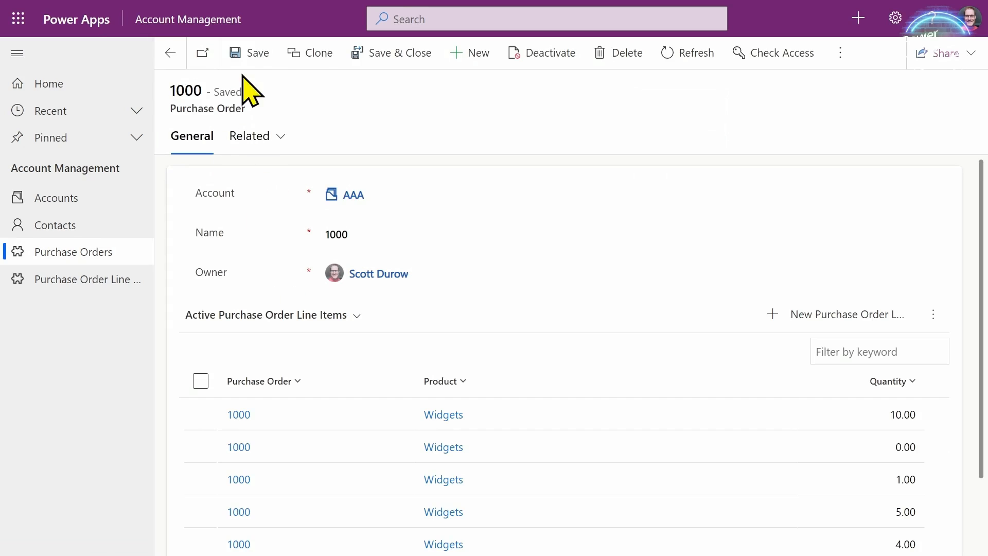
# - Test starting a new line item from the purchase order's subgrid and from the Active Purchase Order Line Items list
pyautogui.click(788, 329)
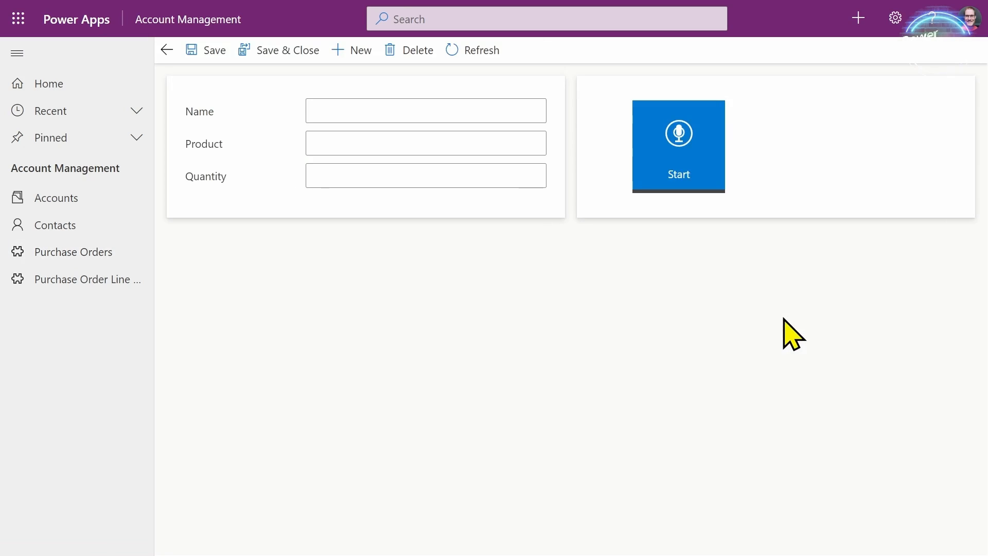
pyautogui.click(166, 50)
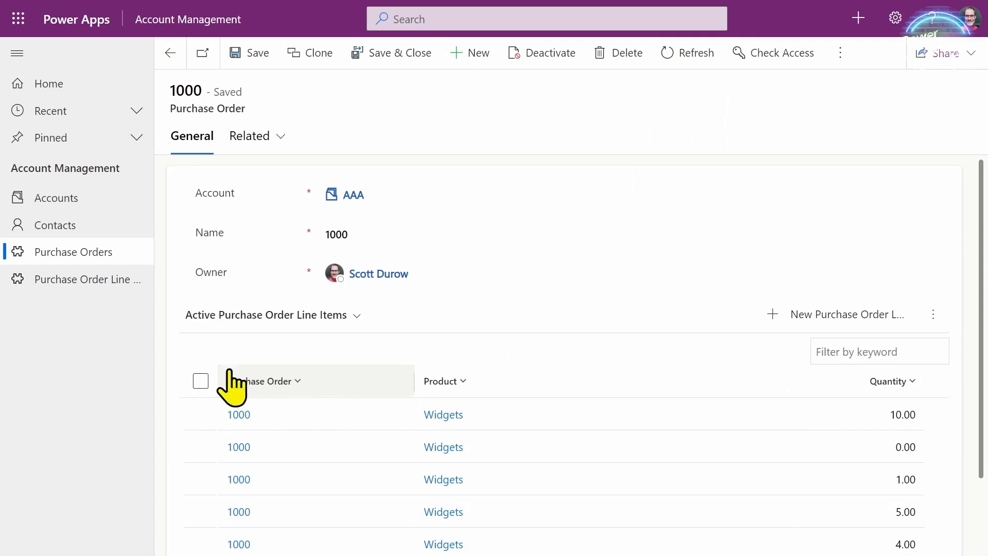
pyautogui.click(93, 281)
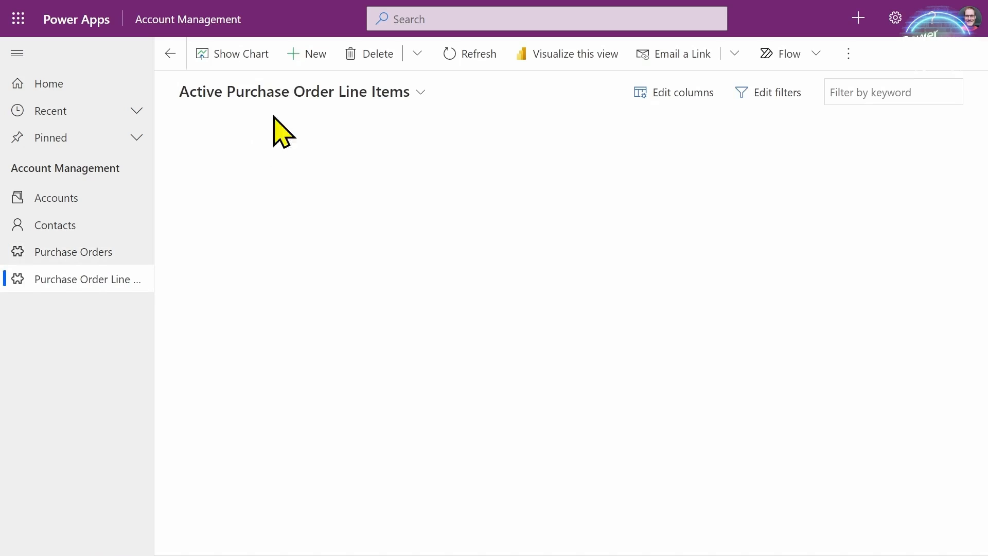
pyautogui.click(307, 55)
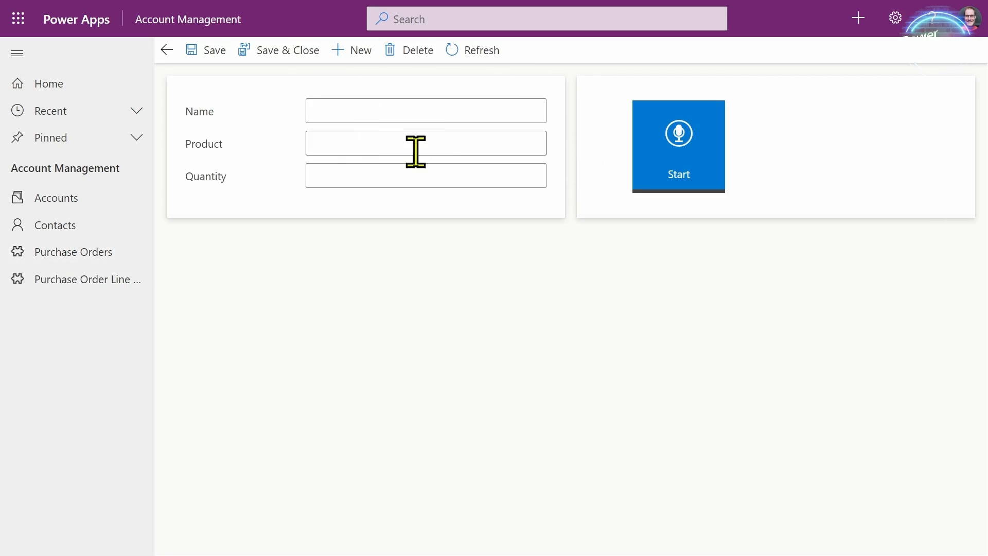